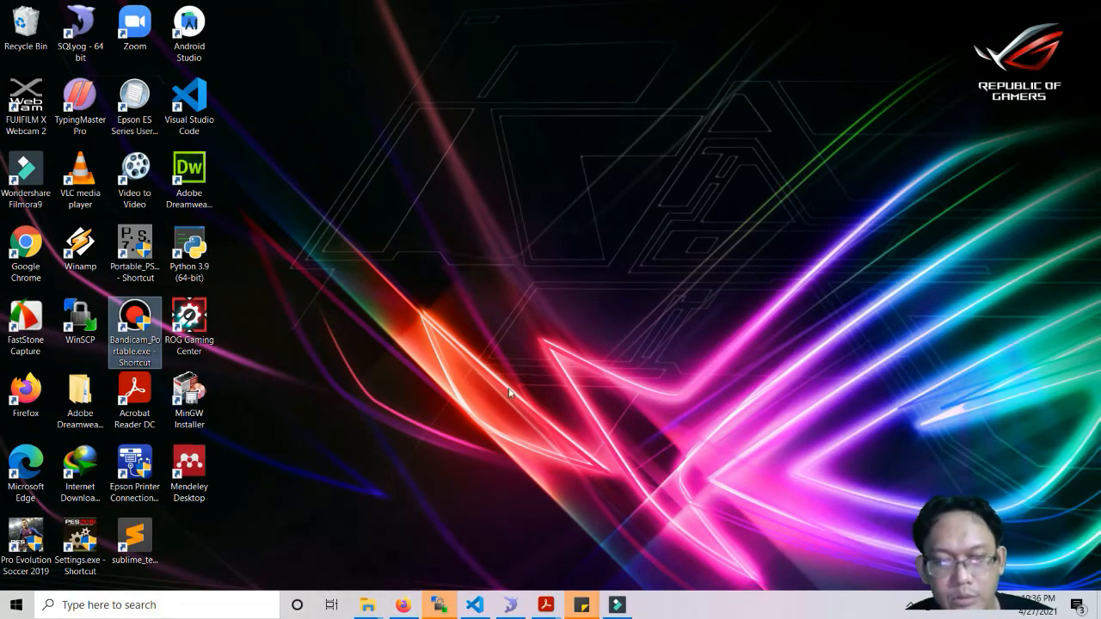
From the Gmail tab in Firefox, launch Formulir (Google Forms) from the Google apps grid.
{"action": "left_click", "coordinate": [404, 607]}
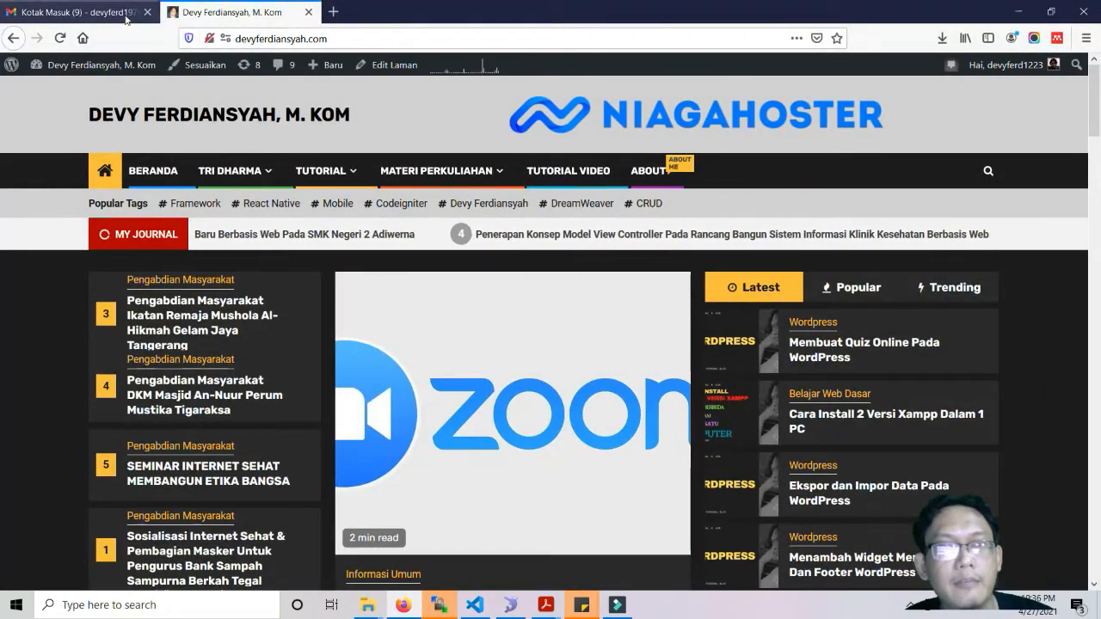
{"action": "left_click", "coordinate": [82, 12]}
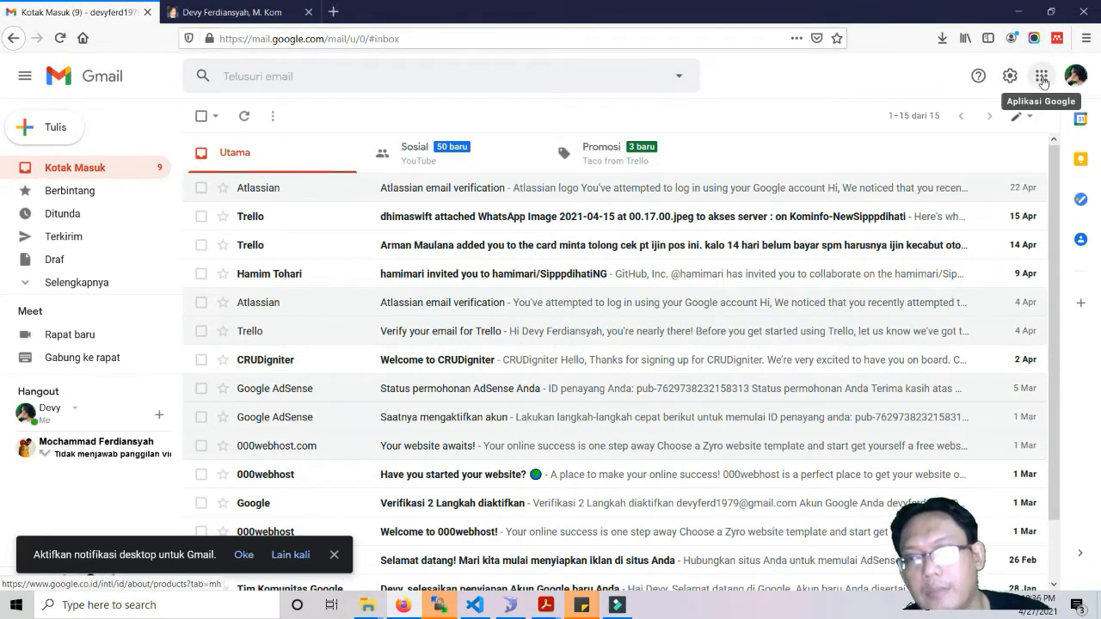
{"action": "left_click", "coordinate": [1041, 79]}
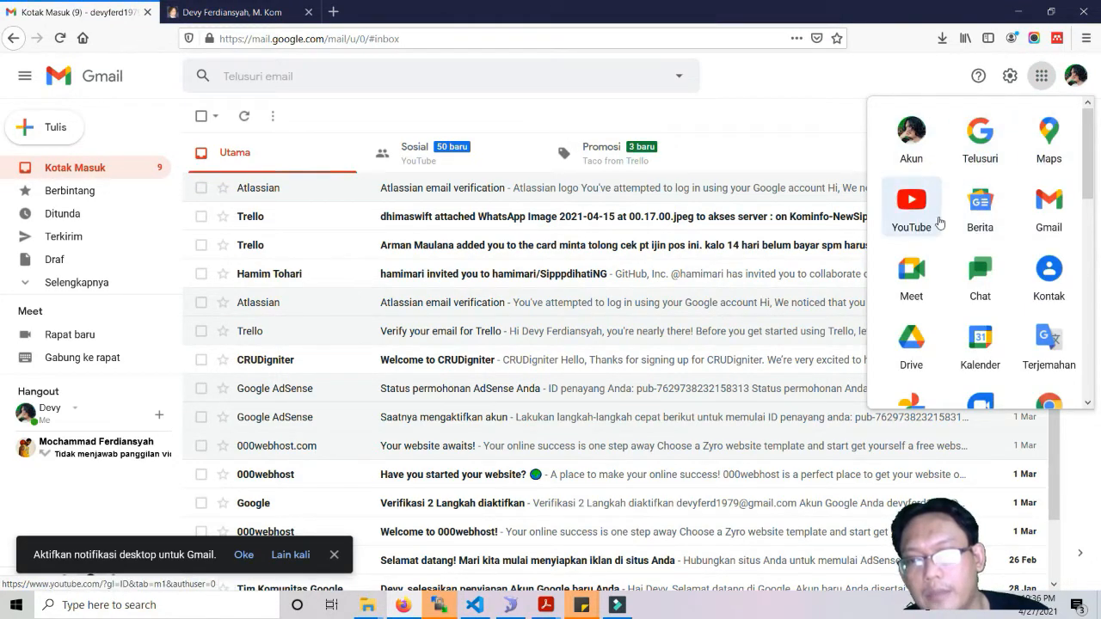
{"action": "scroll", "coordinate": [1023, 230], "scroll_direction": "down", "scroll_amount": 3}
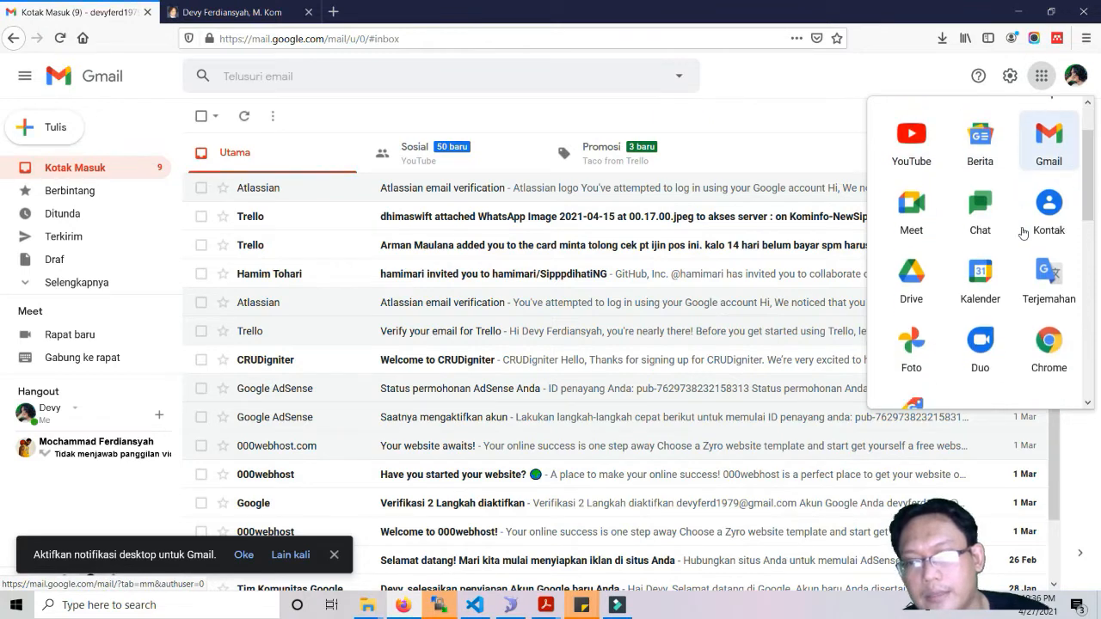
{"action": "scroll", "coordinate": [1022, 233], "scroll_direction": "down", "scroll_amount": 5}
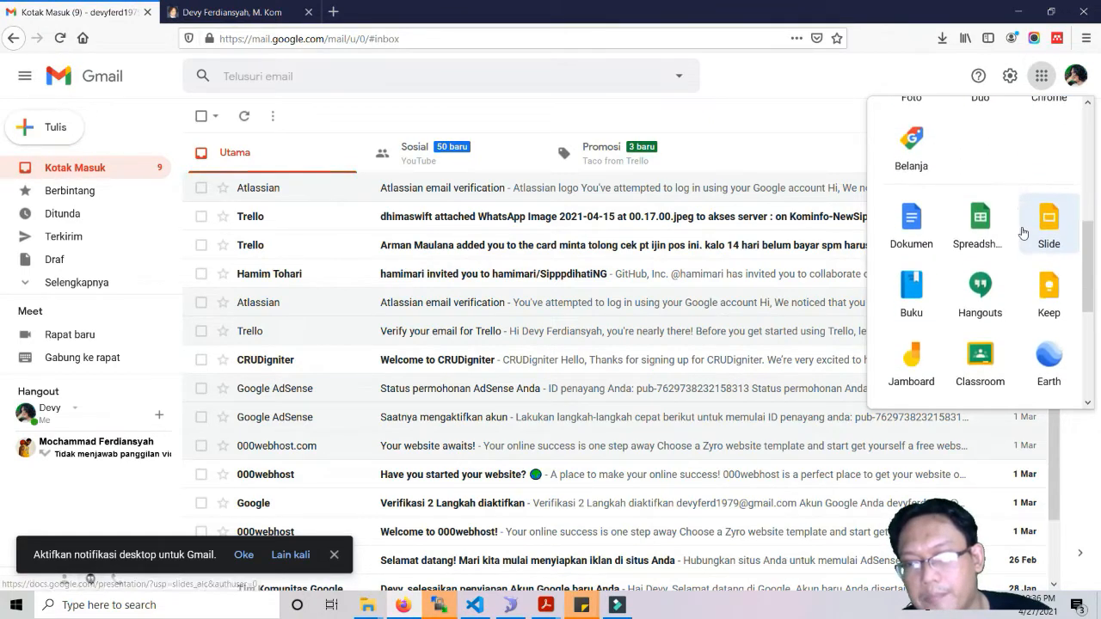
{"action": "scroll", "coordinate": [1023, 232], "scroll_direction": "down", "scroll_amount": 3}
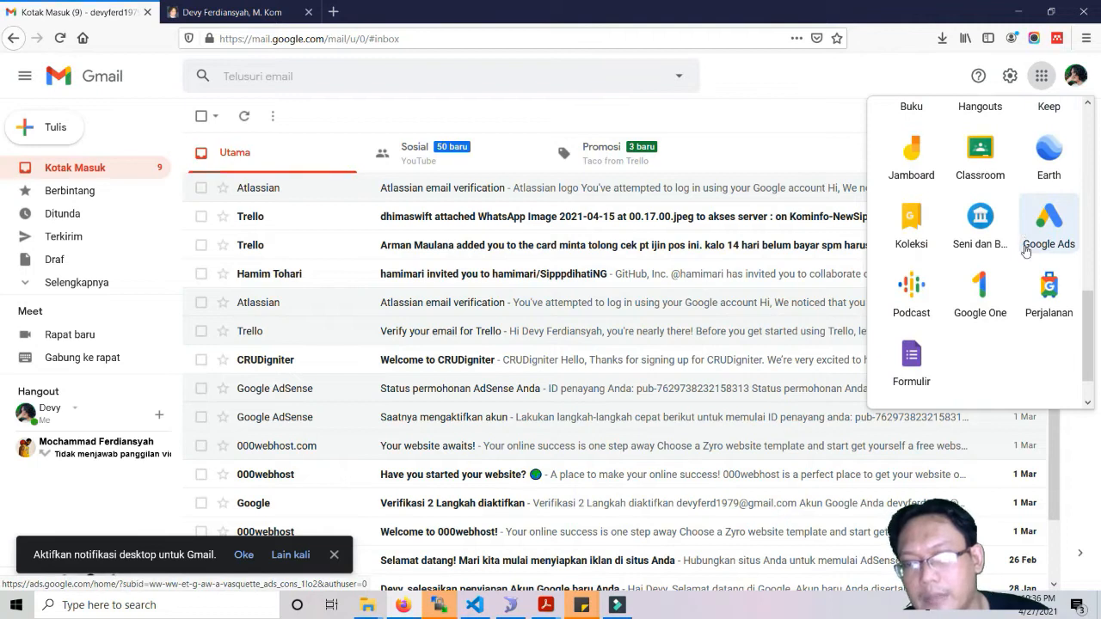
{"action": "left_click", "coordinate": [914, 359]}
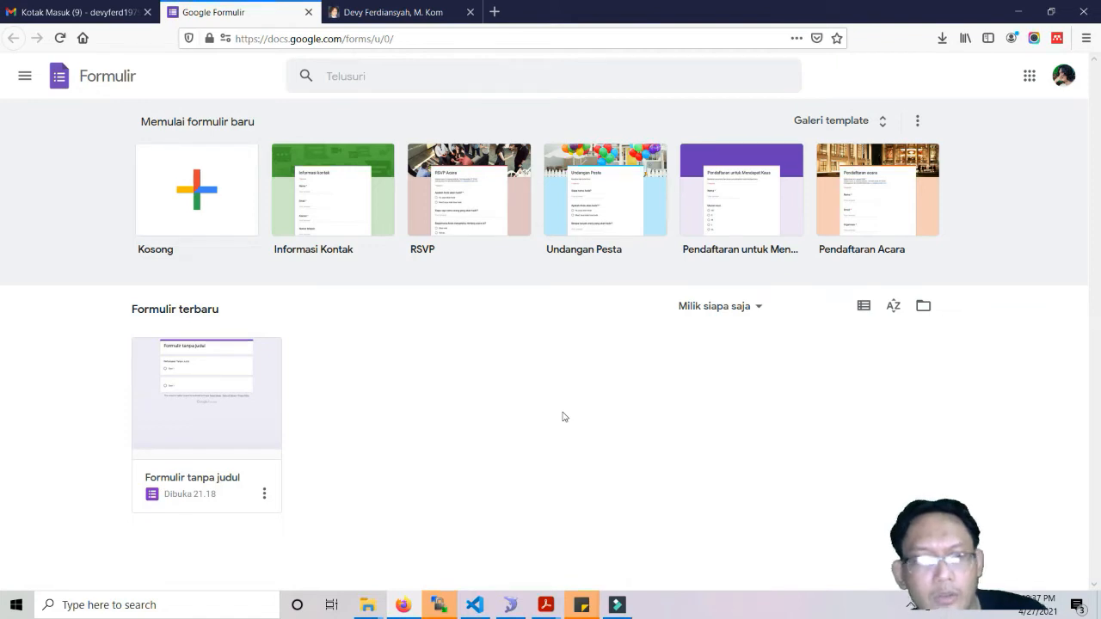
Create a blank (Kosong) form and dismiss the question-reuse tip.
{"action": "left_click", "coordinate": [201, 194]}
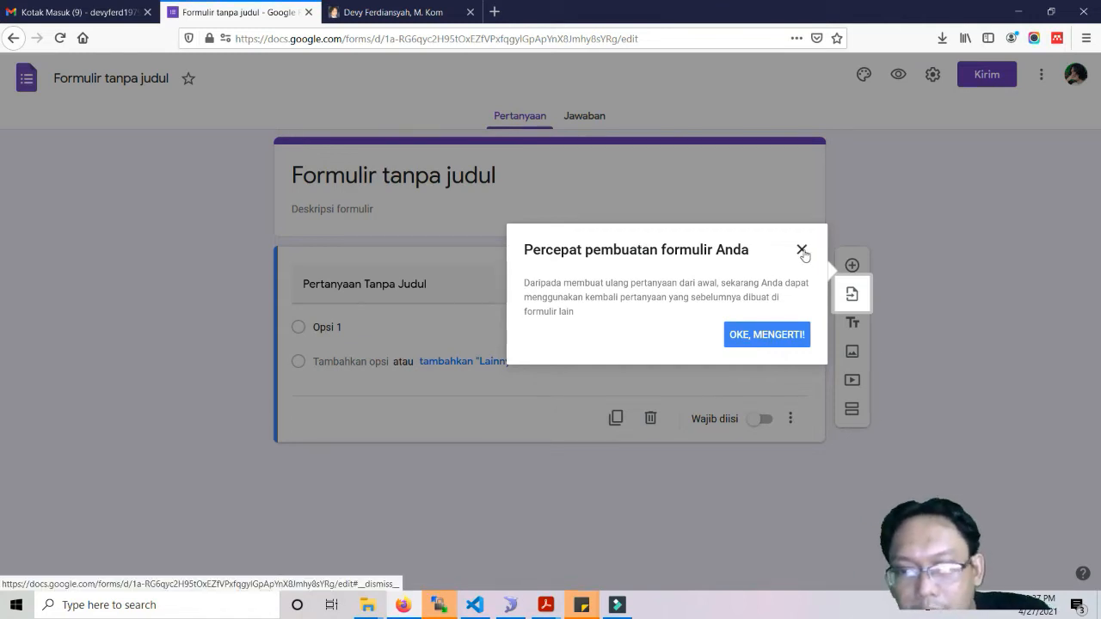
{"action": "left_click", "coordinate": [766, 335]}
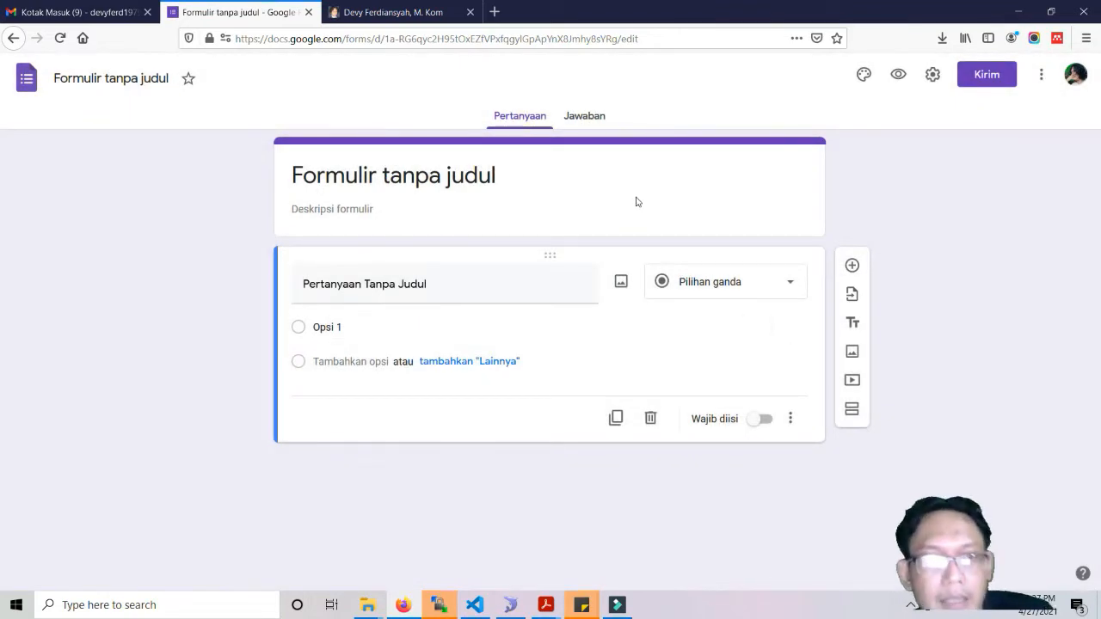
Name the form 'Form Absensi Kelas 1' and enter the description 'Untuk Orang'.
{"action": "left_click", "coordinate": [138, 79]}
{"action": "triple_click", "coordinate": [138, 79]}
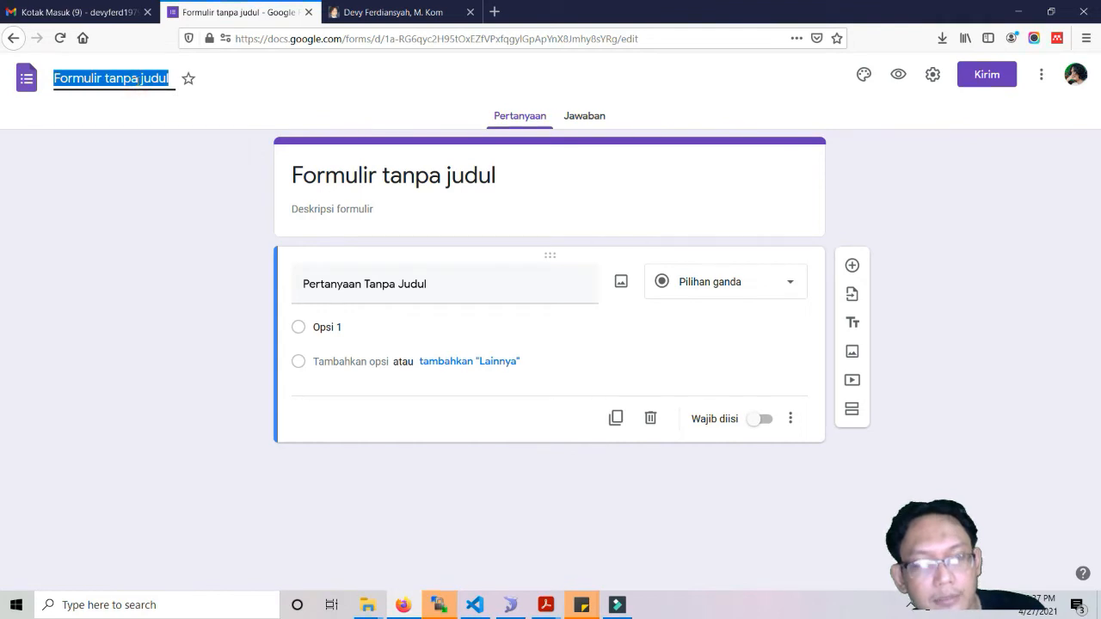
{"action": "type", "text": "Form"}
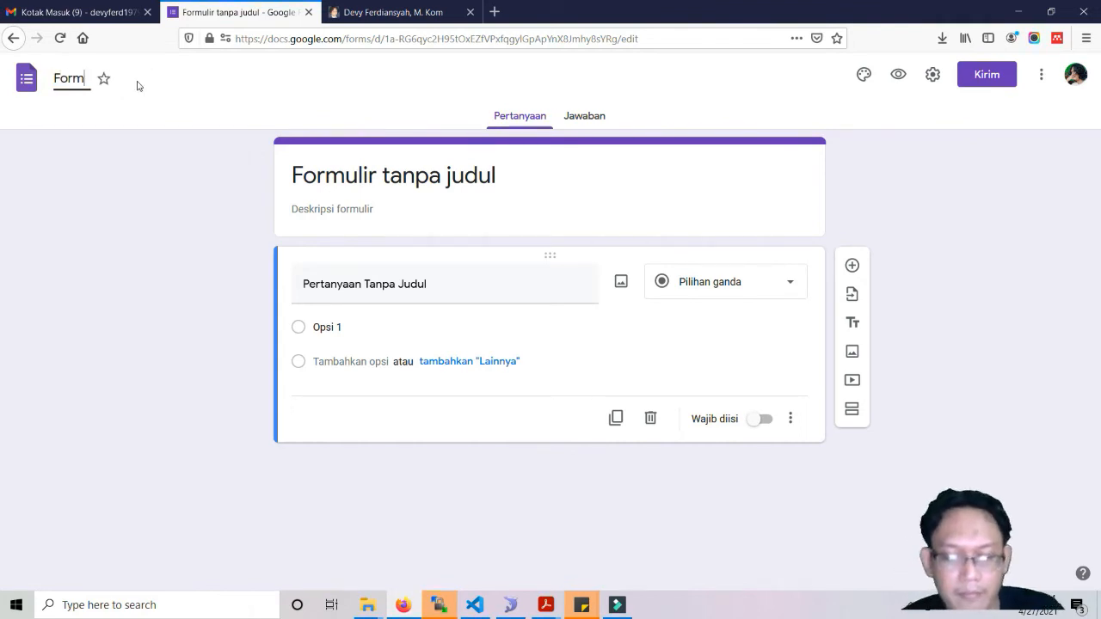
{"action": "type", "text": " Absen"}
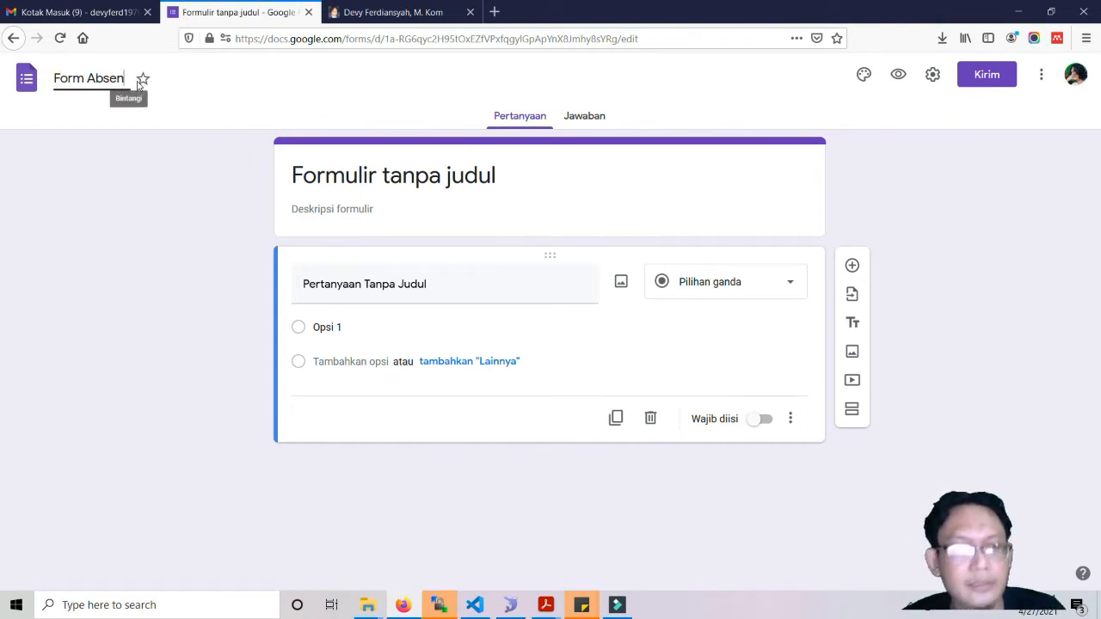
{"action": "type", "text": "si Kelas 1"}
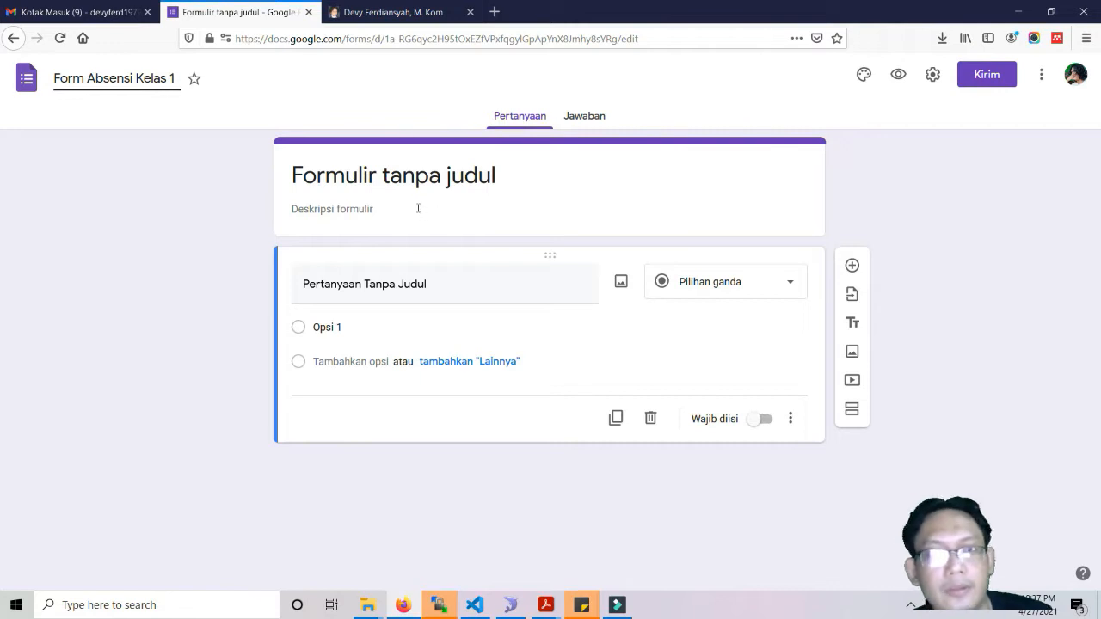
{"action": "left_click", "coordinate": [414, 182]}
{"action": "triple_click", "coordinate": [414, 182]}
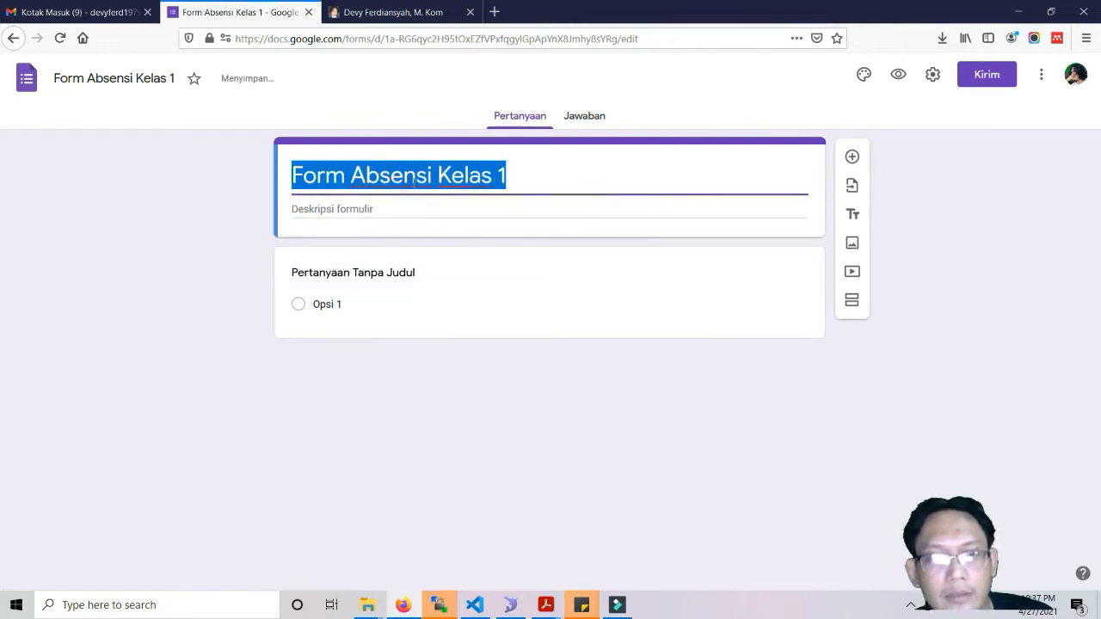
{"action": "left_click", "coordinate": [532, 172]}
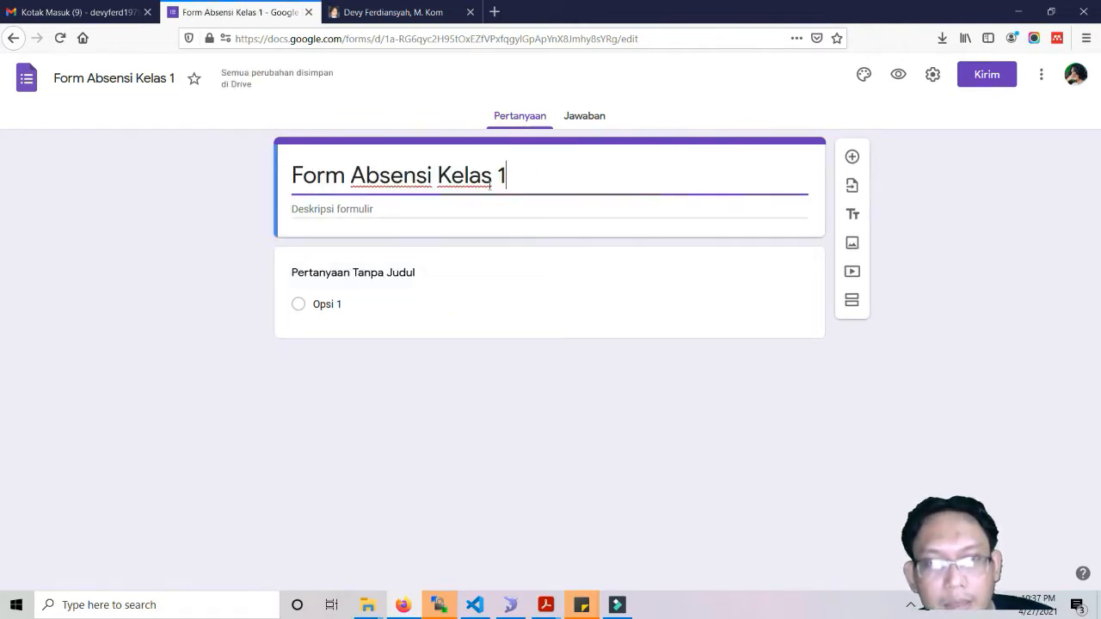
{"action": "left_click", "coordinate": [390, 209]}
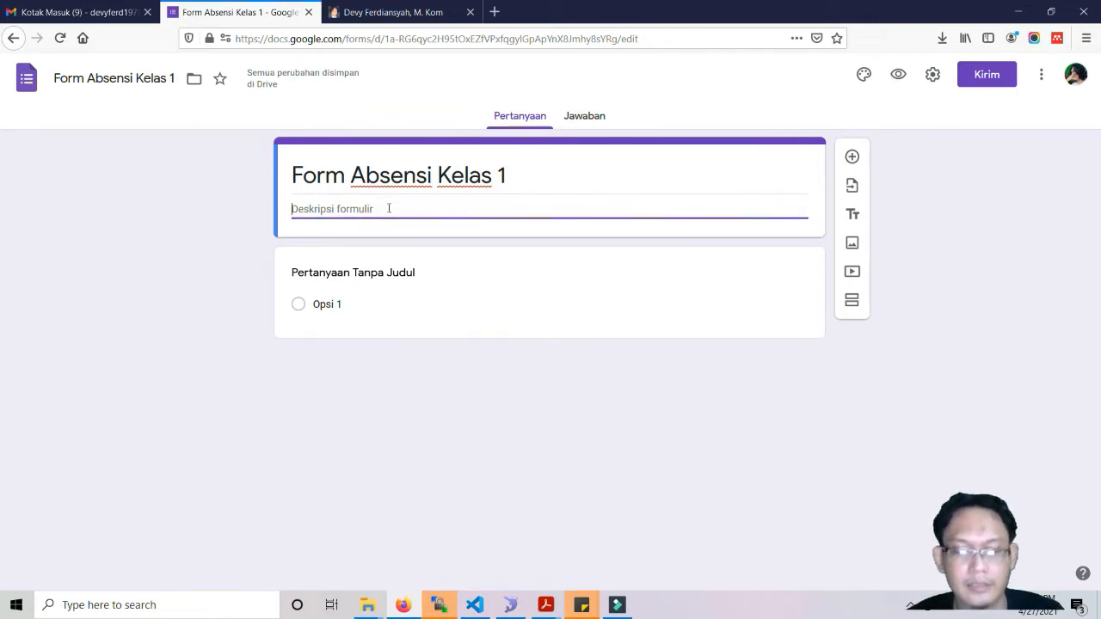
{"action": "type", "text": "Untuk Orangtua wali"}
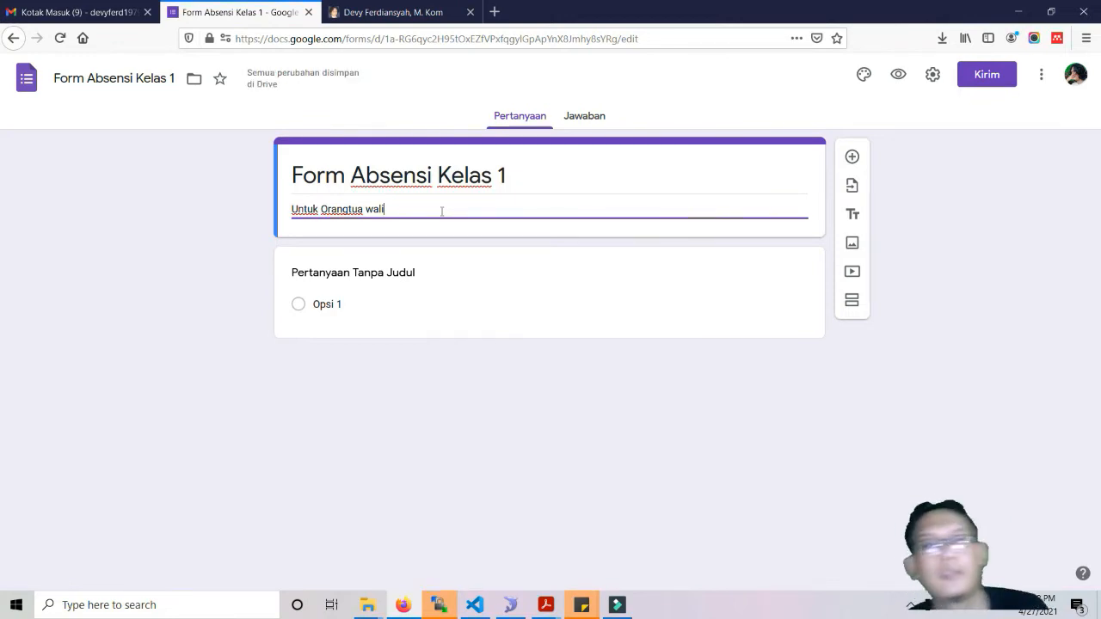
Rename the form 'Pendaftaran Pelatihan atau Seminar' and replace the description with 'Form Pendaftaran'.
{"action": "triple_click", "coordinate": [526, 180]}
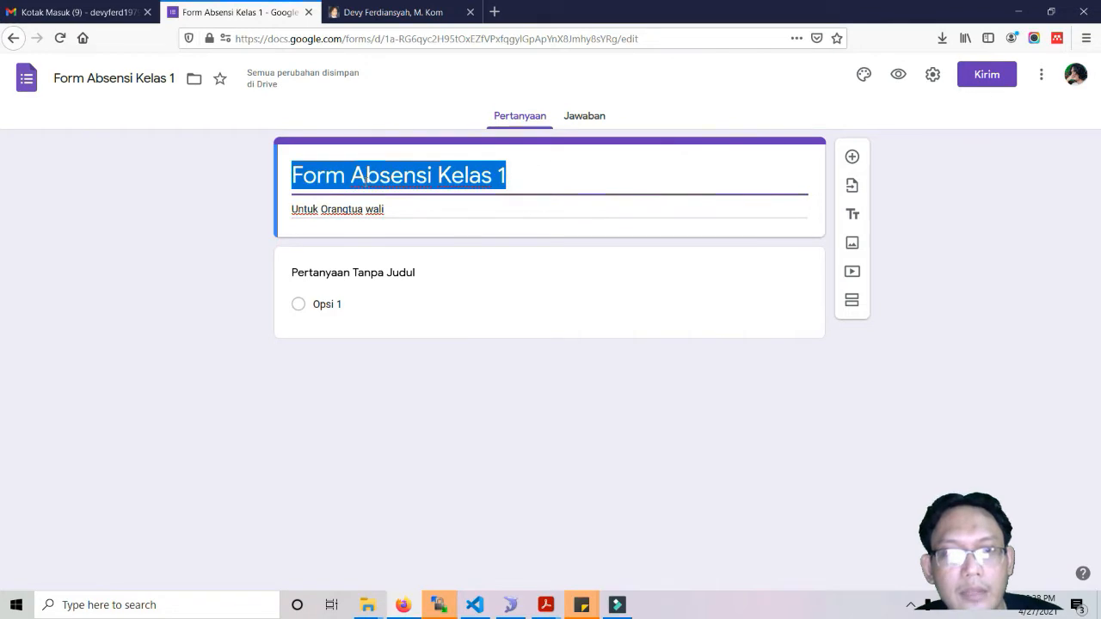
{"action": "left_click_drag", "start_coordinate": [174, 78], "coordinate": [53, 78]}
{"action": "type", "text": "Pendaftaran"}
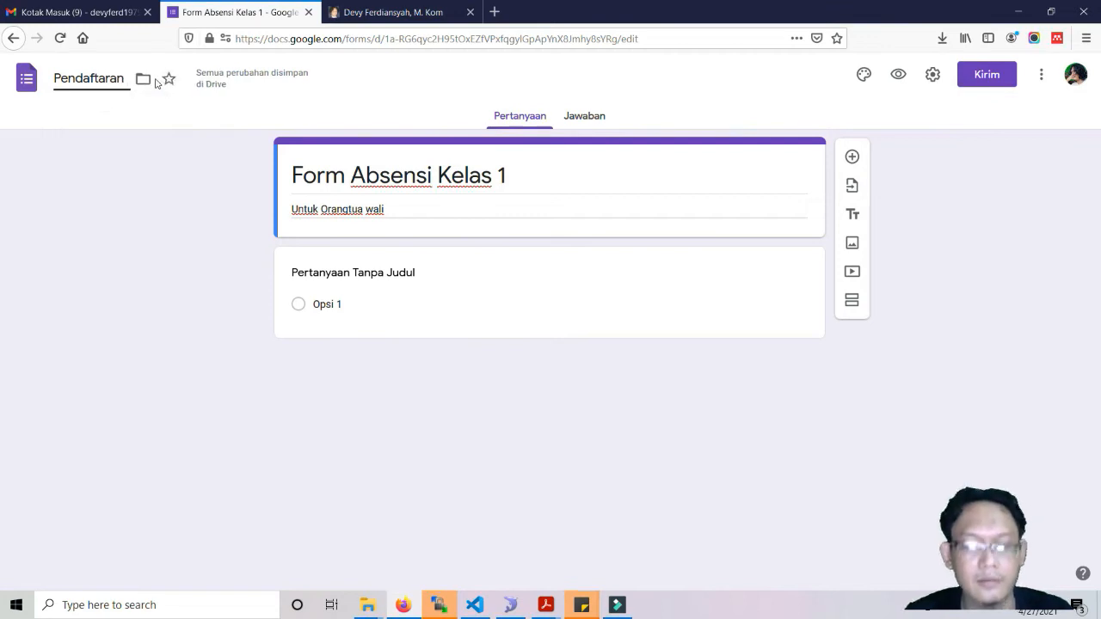
{"action": "type", "text": " Pelatiha"}
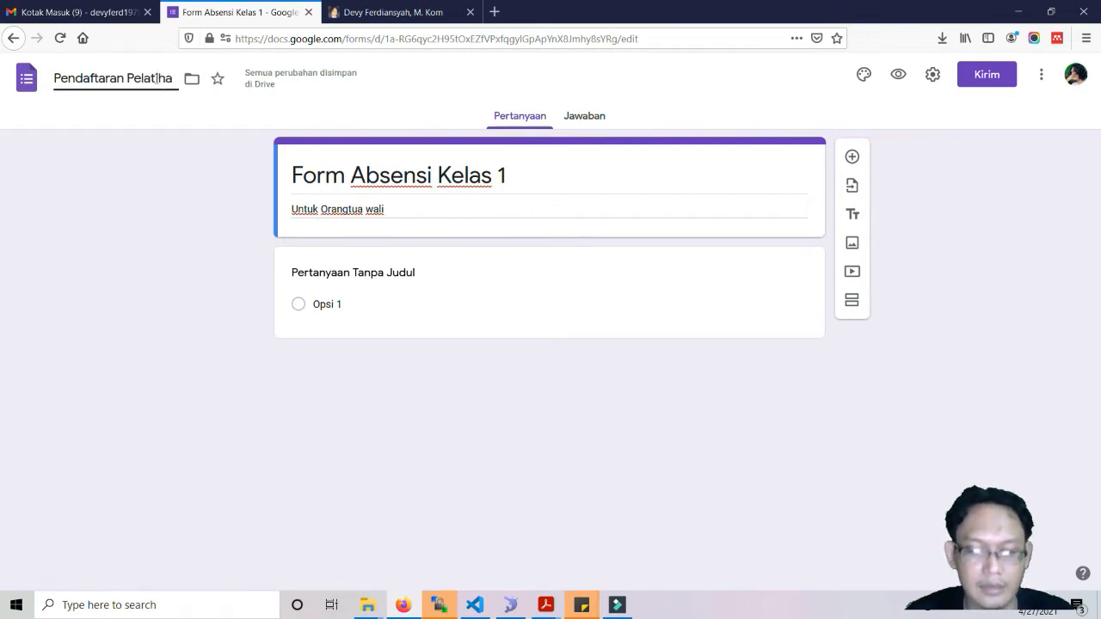
{"action": "type", "text": "n atau"}
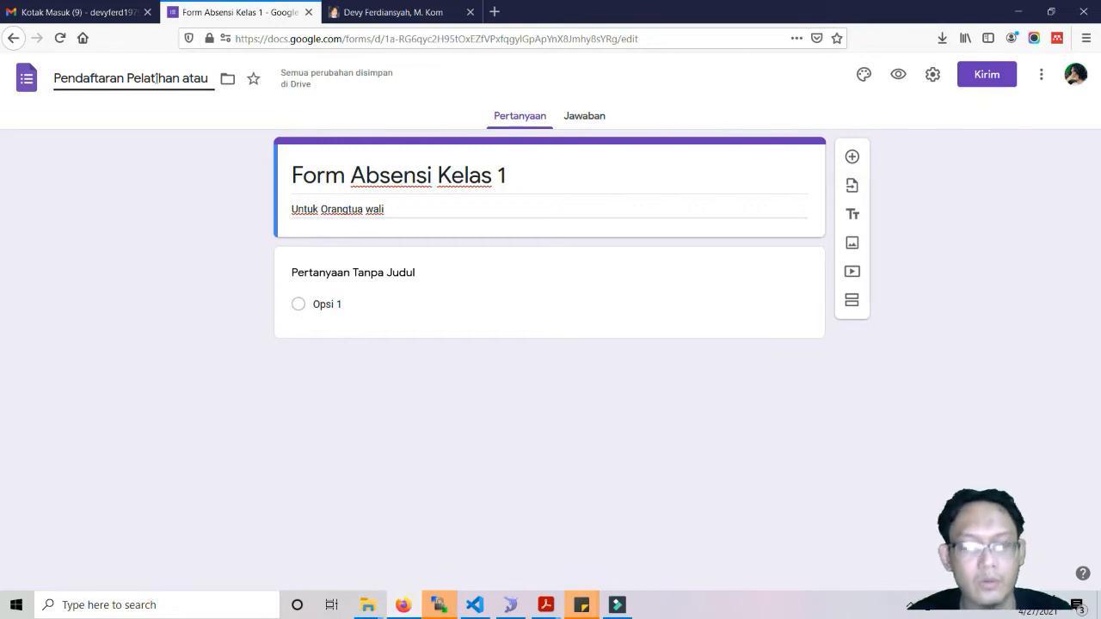
{"action": "type", "text": " Seminar"}
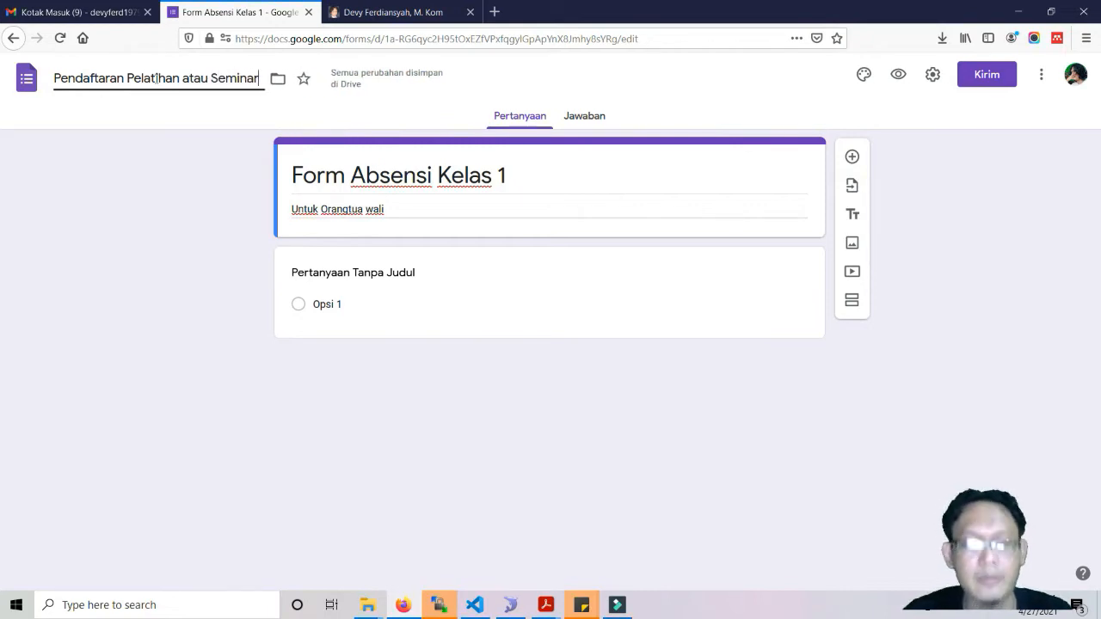
{"action": "left_click", "coordinate": [419, 176]}
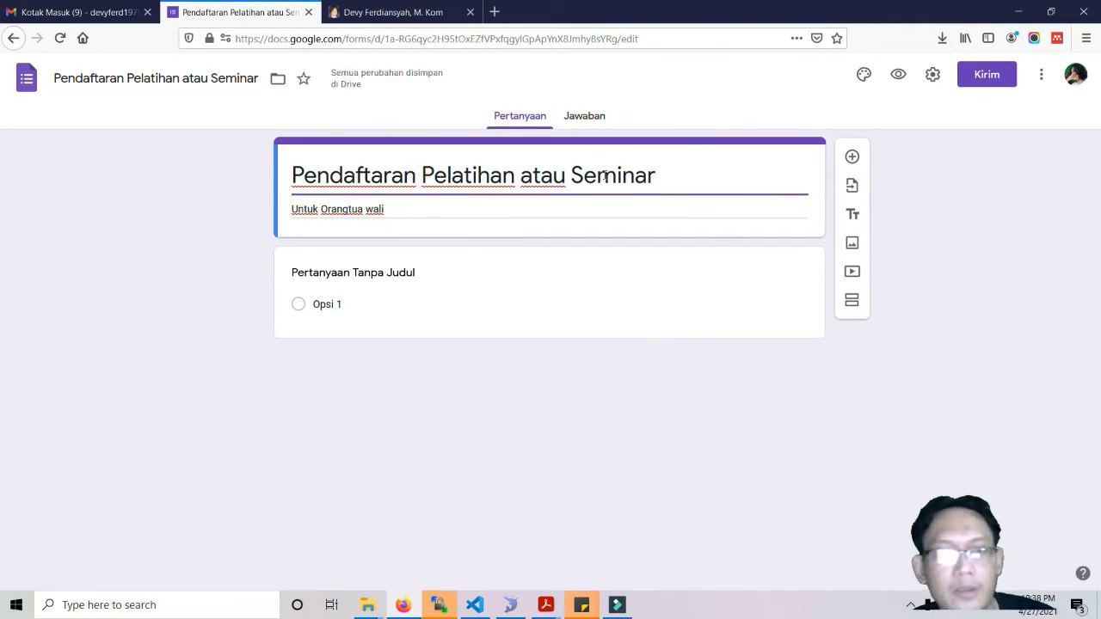
{"action": "triple_click", "coordinate": [422, 212]}
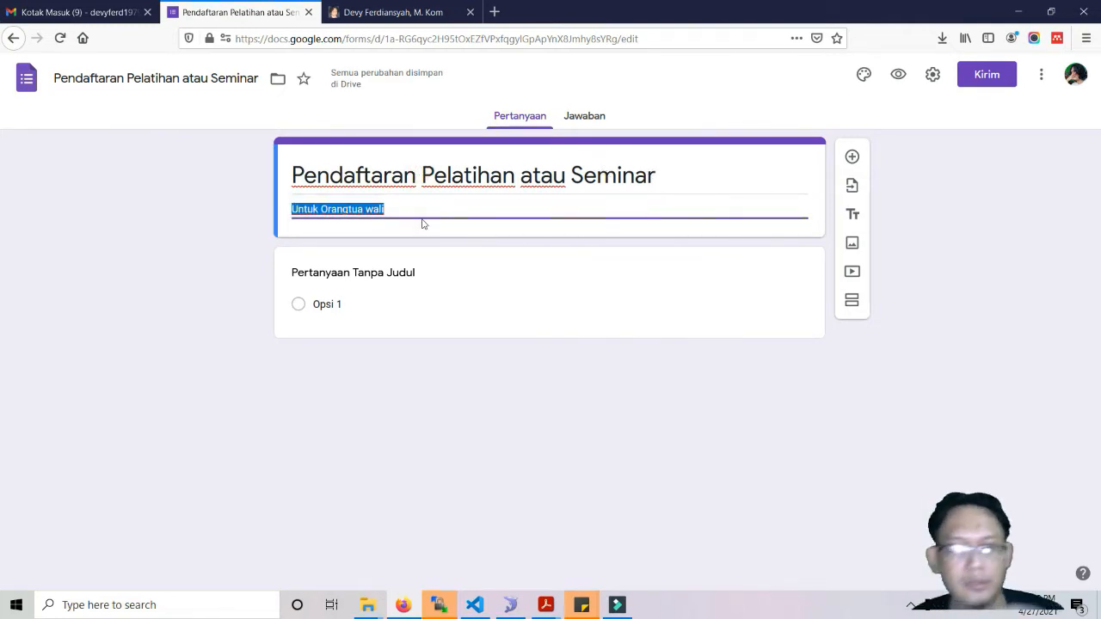
{"action": "type", "text": "Form P"}
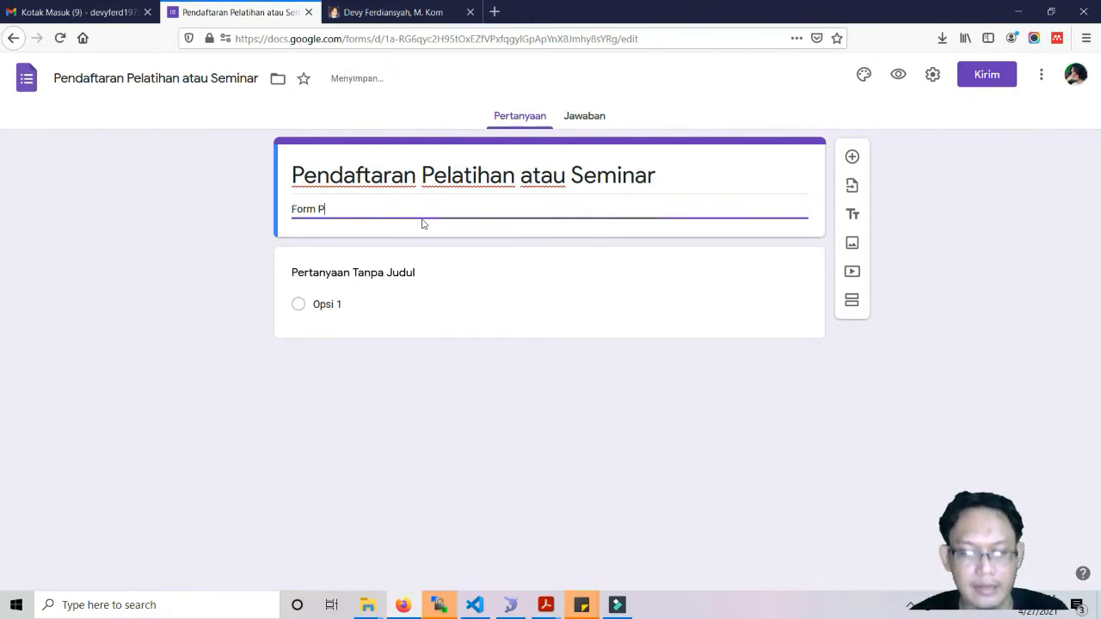
{"action": "type", "text": "endaftaran"}
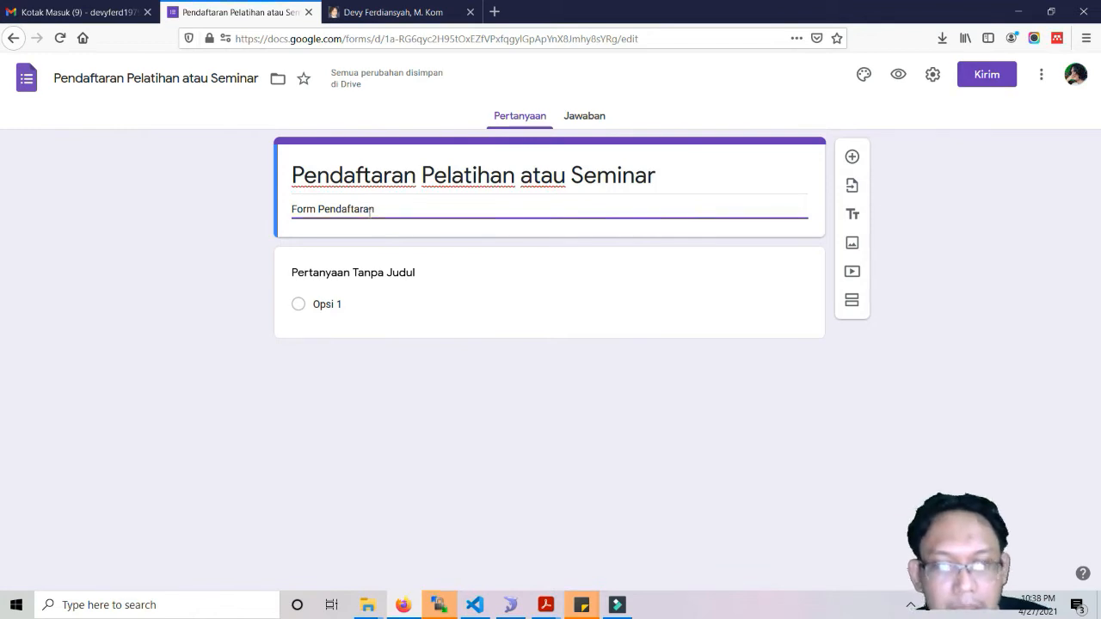
In the Jawaban view, open the spreadsheet-link option and close it without linking.
{"action": "left_click", "coordinate": [594, 125]}
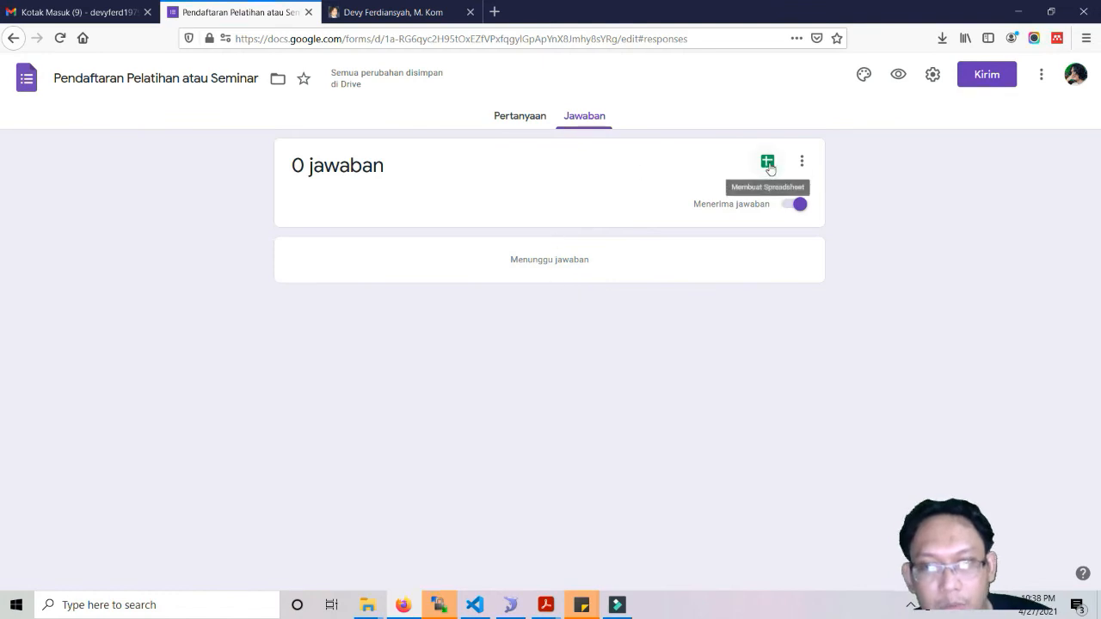
{"action": "left_click", "coordinate": [768, 163]}
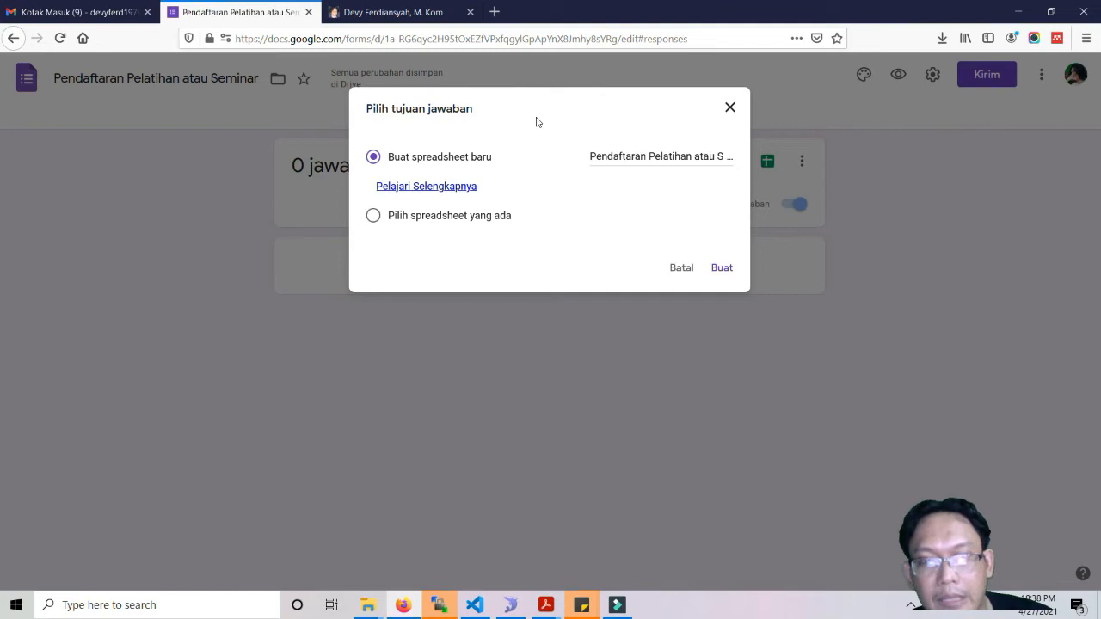
{"action": "left_click", "coordinate": [730, 107]}
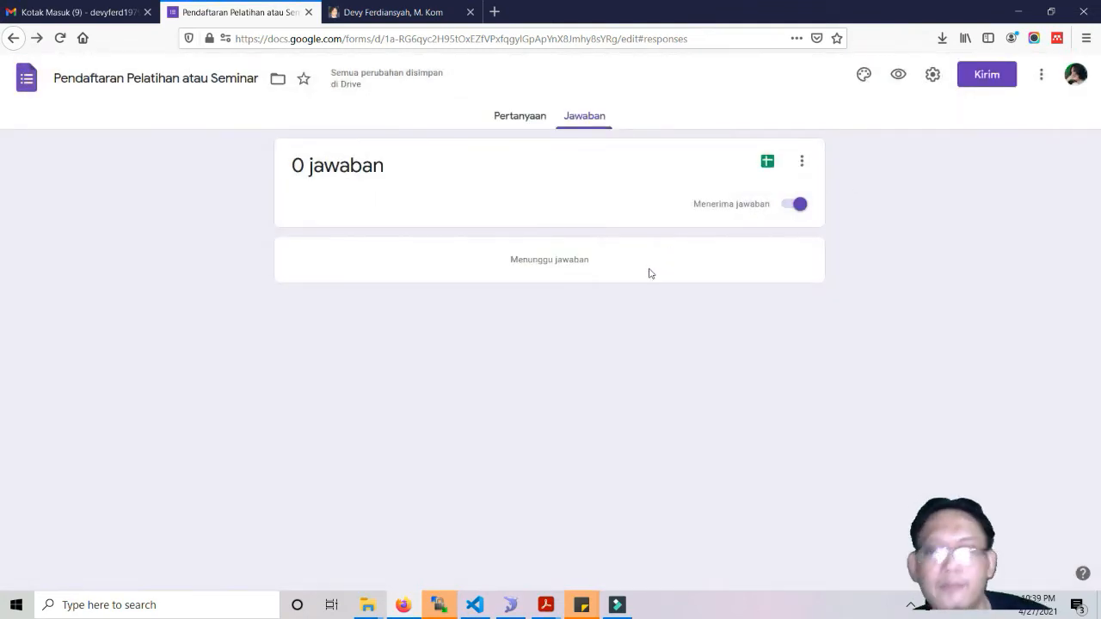
Toggle 'Menerima jawaban' off and on so it stays on, then return to Pertanyaan.
{"action": "left_click", "coordinate": [784, 206]}
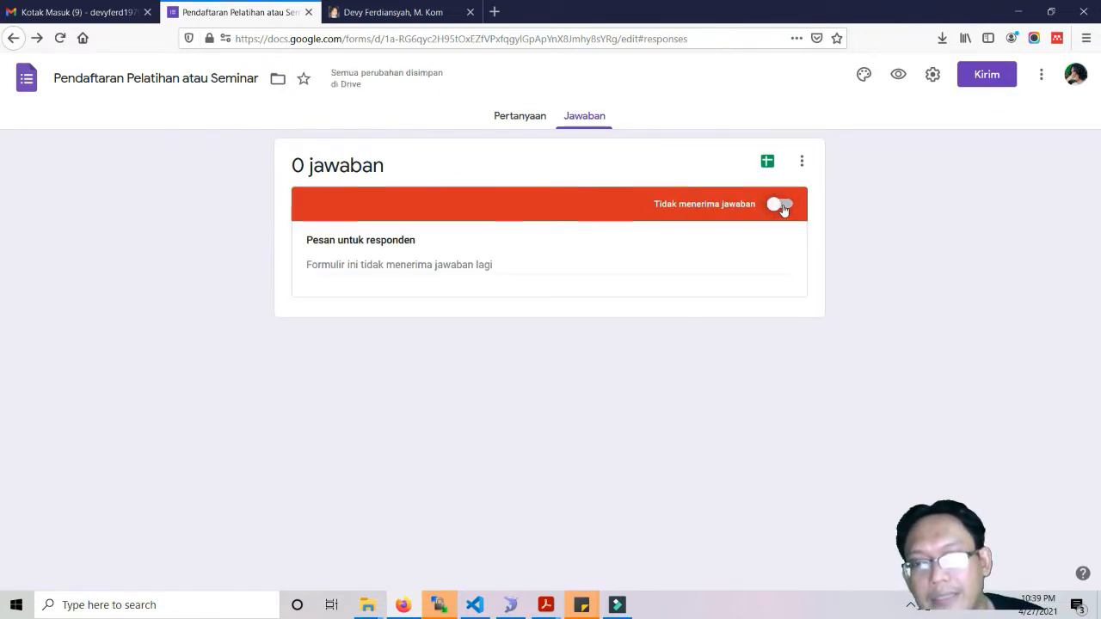
{"action": "left_click", "coordinate": [782, 206]}
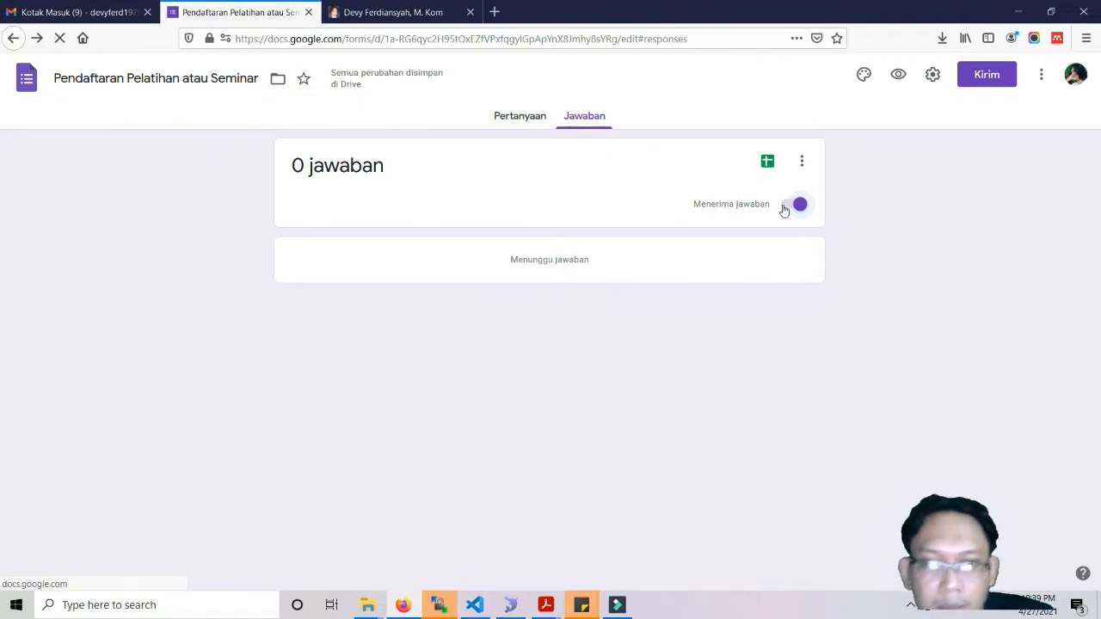
{"action": "left_click", "coordinate": [784, 207]}
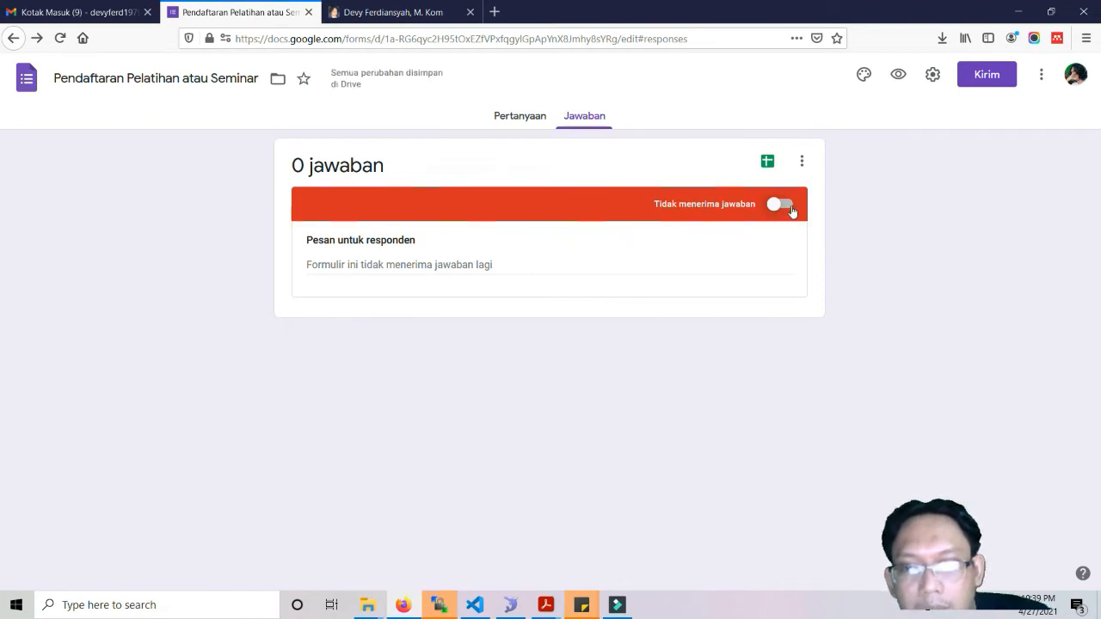
{"action": "left_click", "coordinate": [791, 207]}
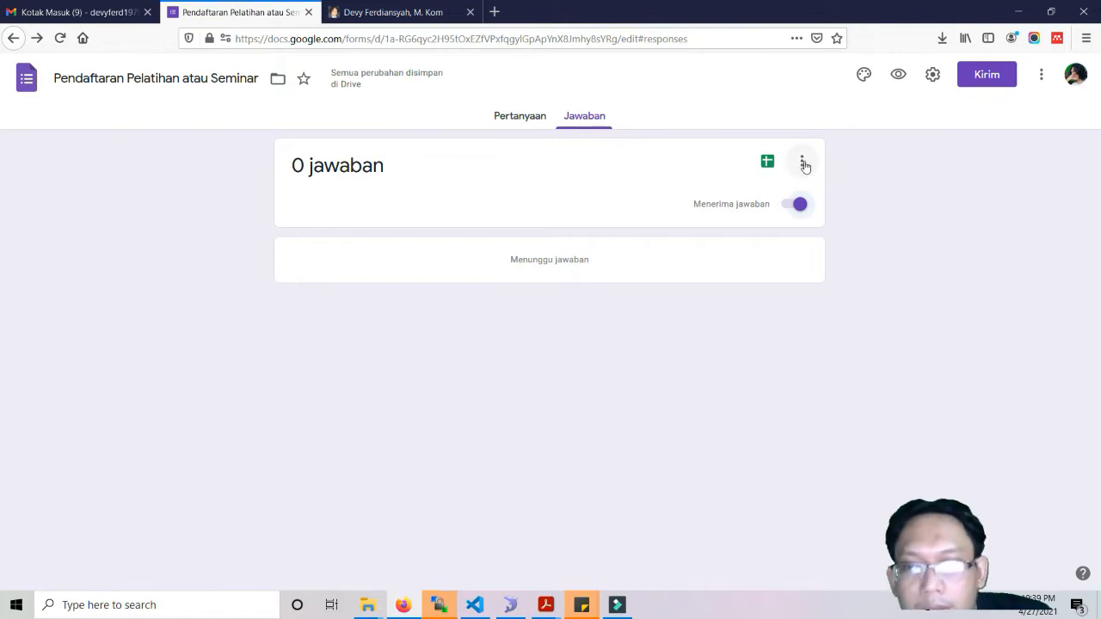
{"action": "left_click", "coordinate": [804, 164]}
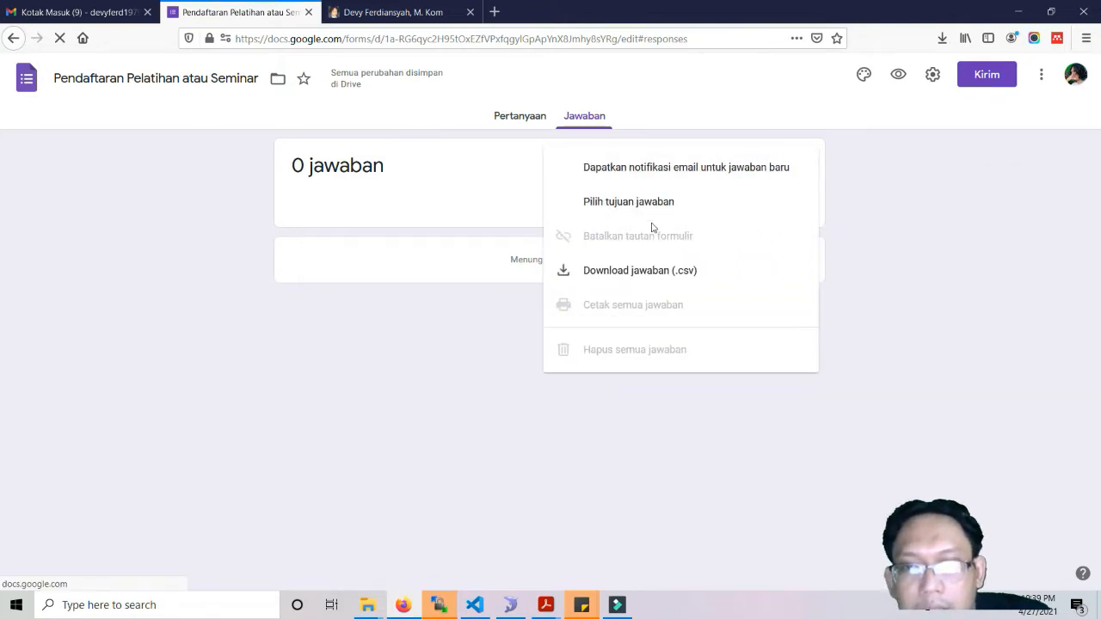
{"action": "left_click", "coordinate": [511, 213]}
{"action": "left_click", "coordinate": [529, 123]}
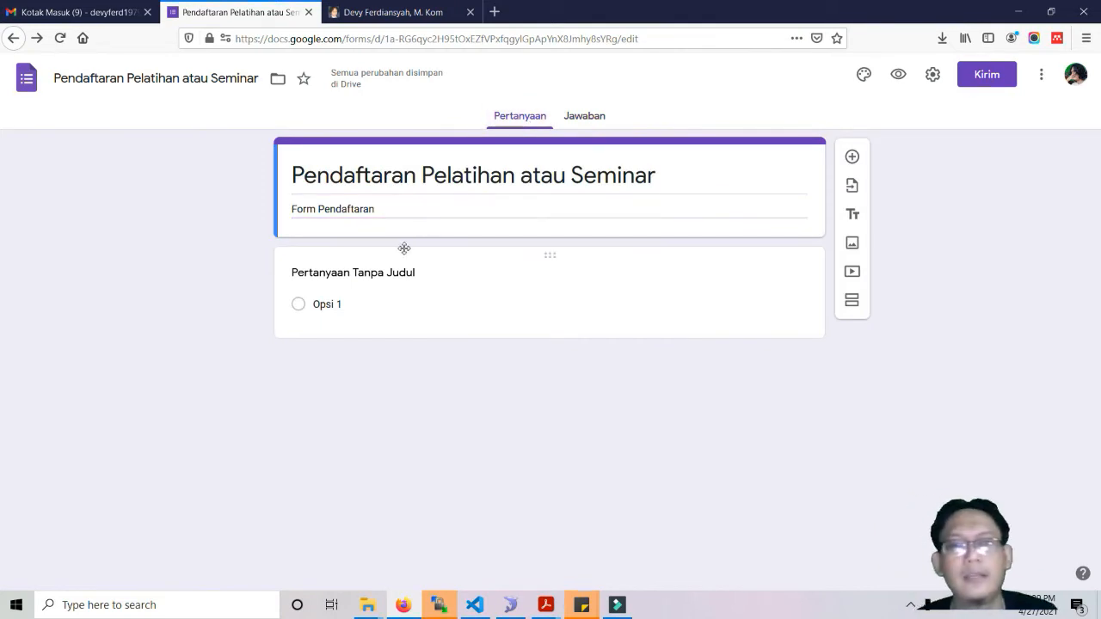
Retitle the first question 'Masukkan Nomor Induk Kependudukan'.
{"action": "double_click", "coordinate": [353, 273]}
{"action": "triple_click", "coordinate": [354, 275]}
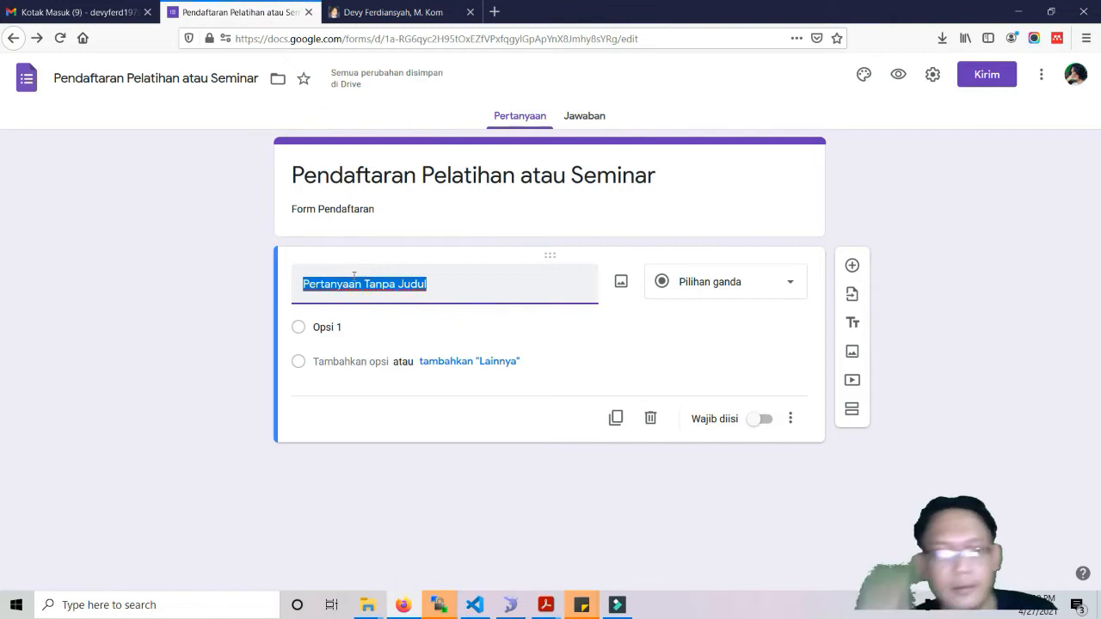
{"action": "type", "text": "Masuk"}
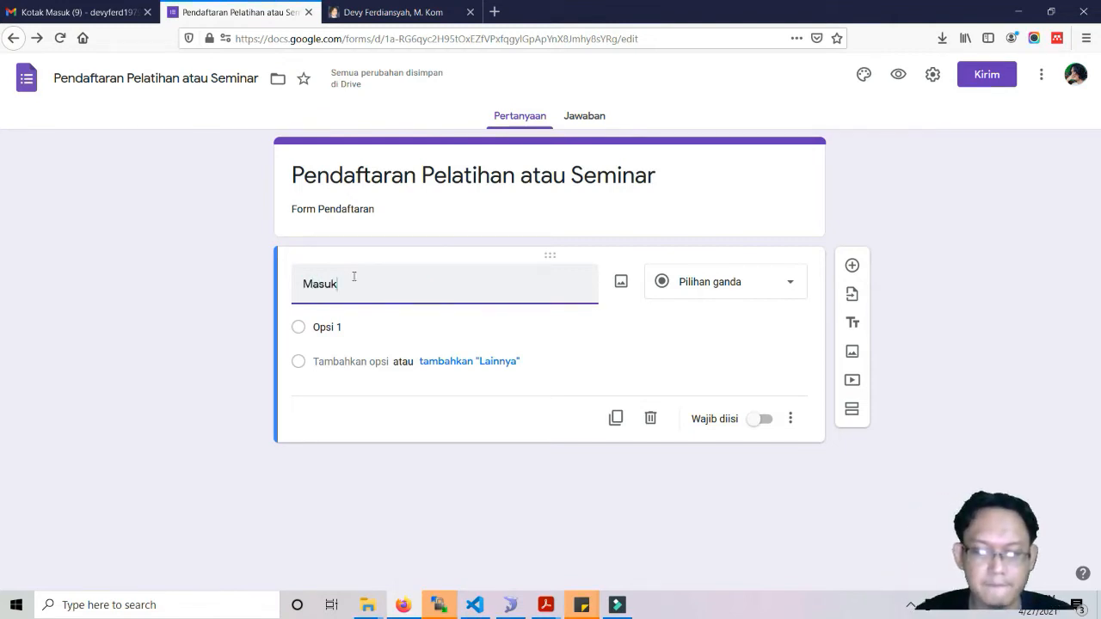
{"action": "type", "text": "kan "}
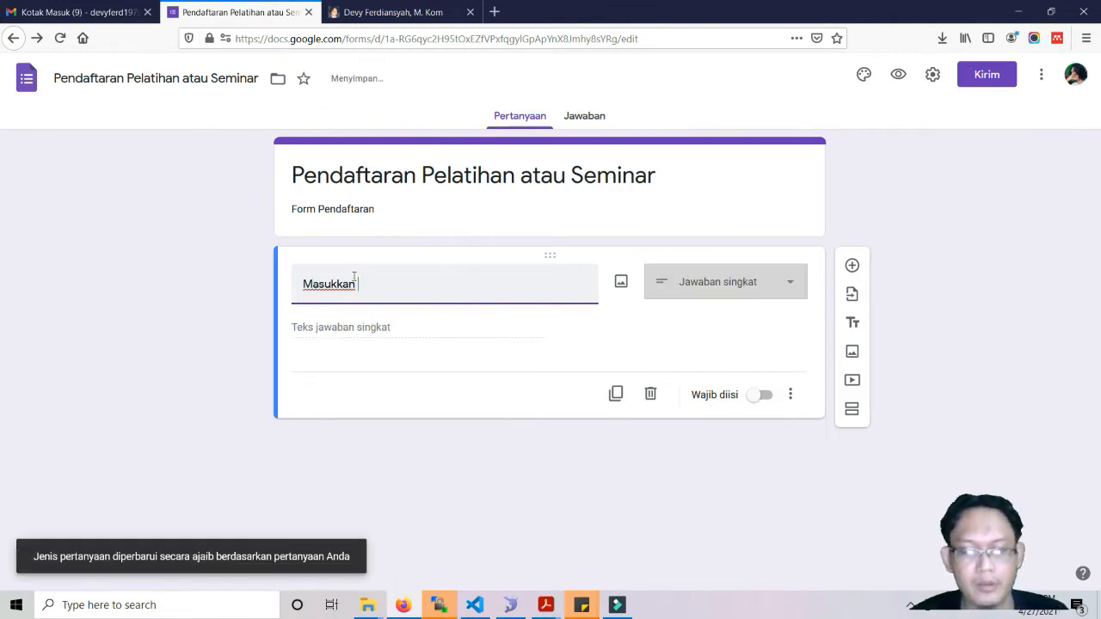
{"action": "type", "text": "Nomor"}
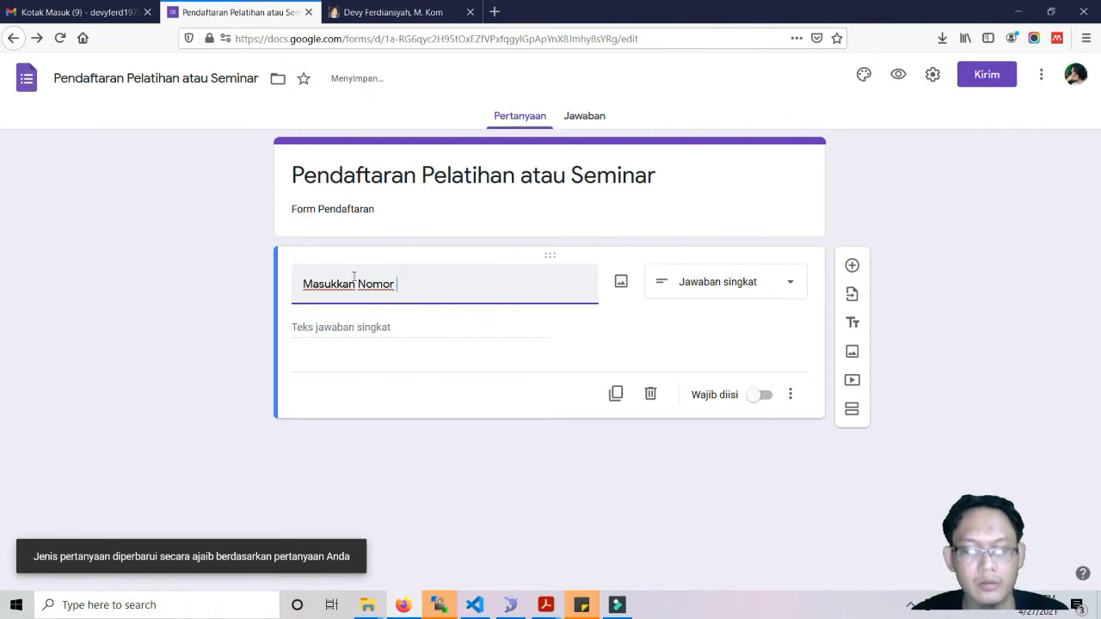
{"action": "type", "text": " Induk Kependudukan"}
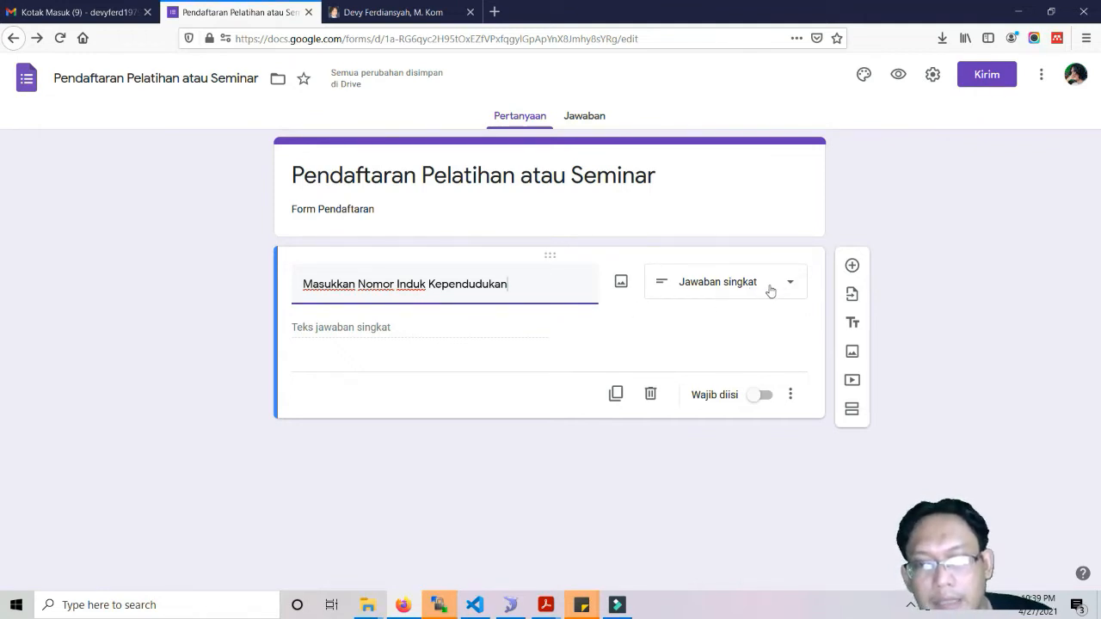
Add length validation with a maximum of 16 characters and make the question required.
{"action": "left_click", "coordinate": [790, 395]}
{"action": "left_click", "coordinate": [826, 484]}
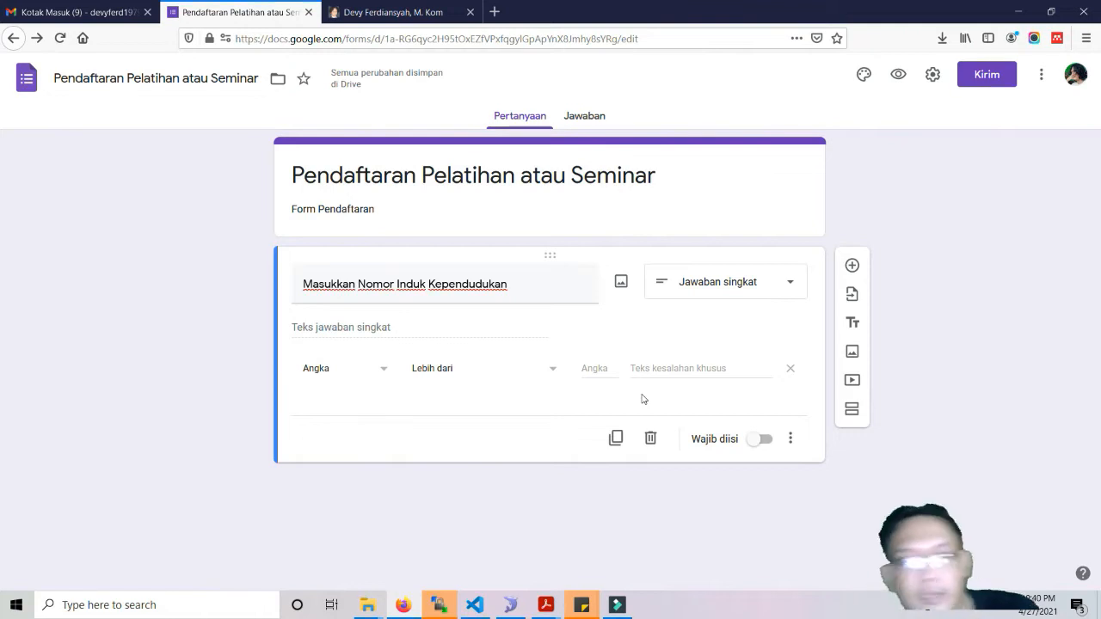
{"action": "left_click", "coordinate": [457, 377]}
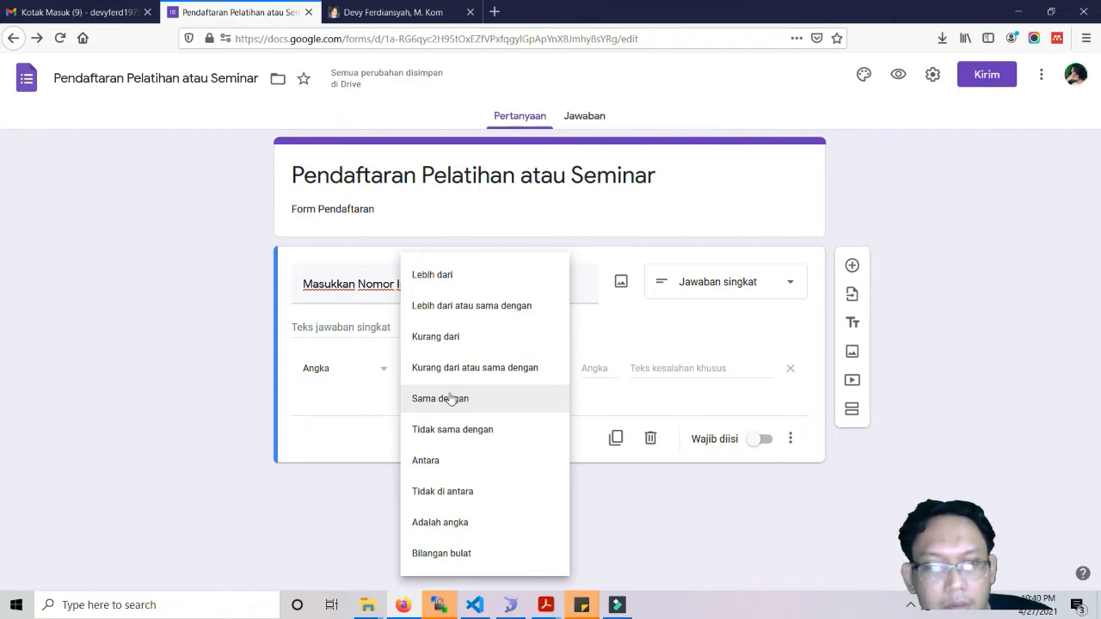
{"action": "left_click", "coordinate": [451, 398]}
{"action": "left_click", "coordinate": [599, 368]}
{"action": "type", "text": "16"}
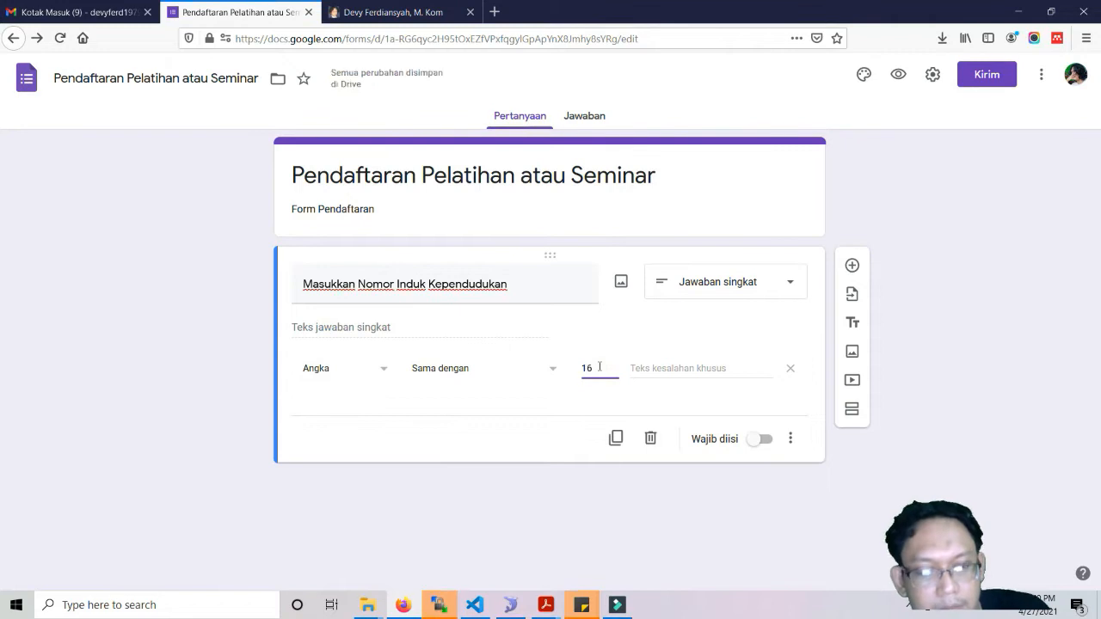
{"action": "left_click", "coordinate": [385, 372]}
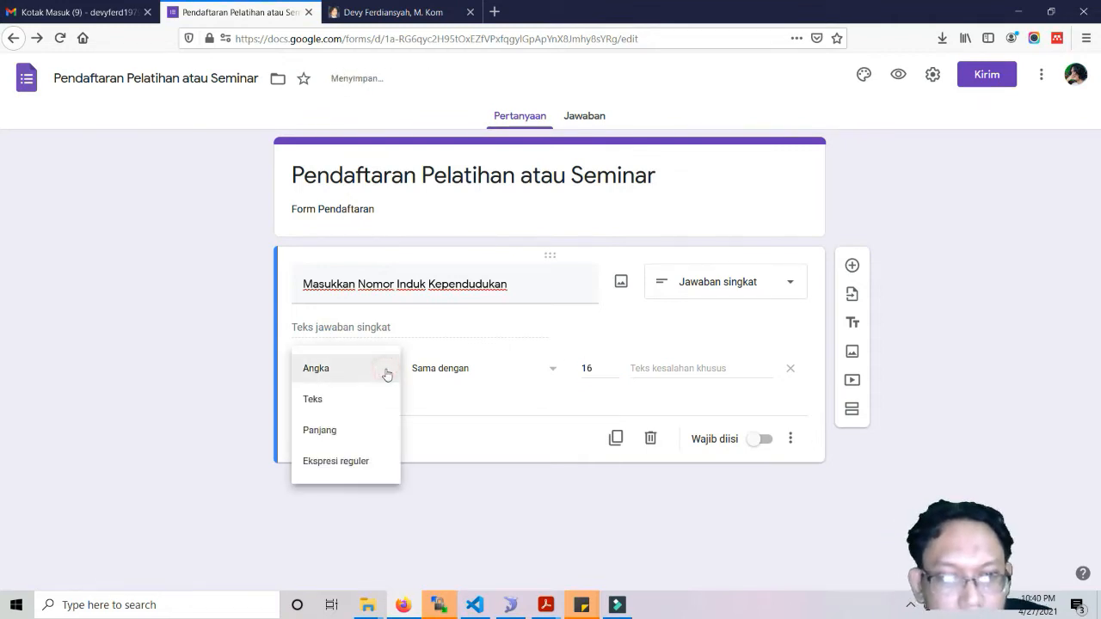
{"action": "left_click", "coordinate": [353, 430]}
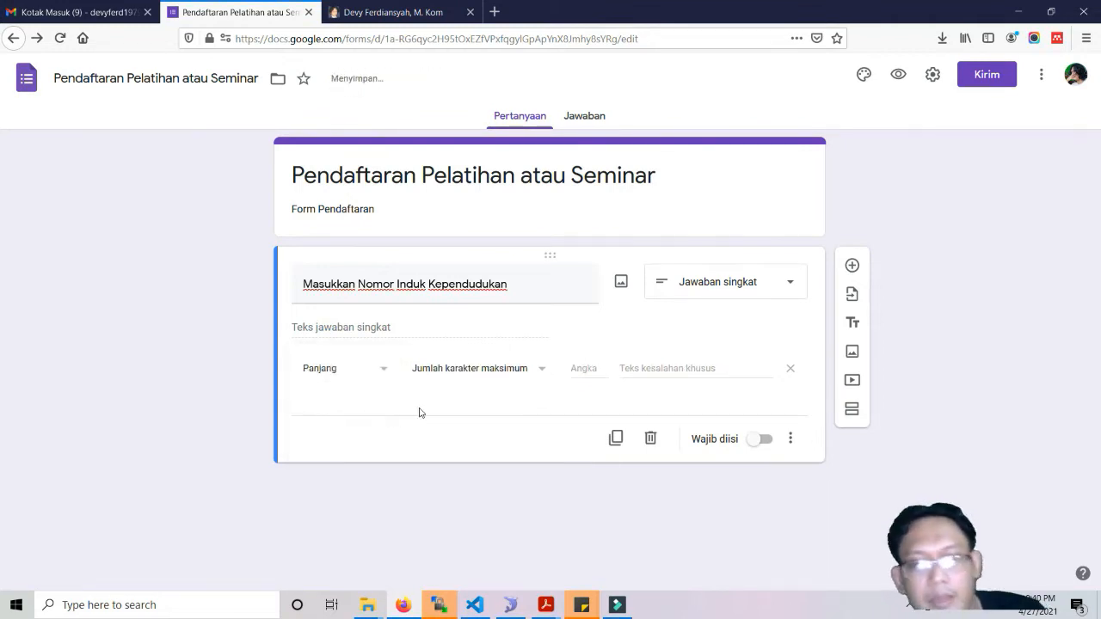
{"action": "left_click", "coordinate": [579, 368]}
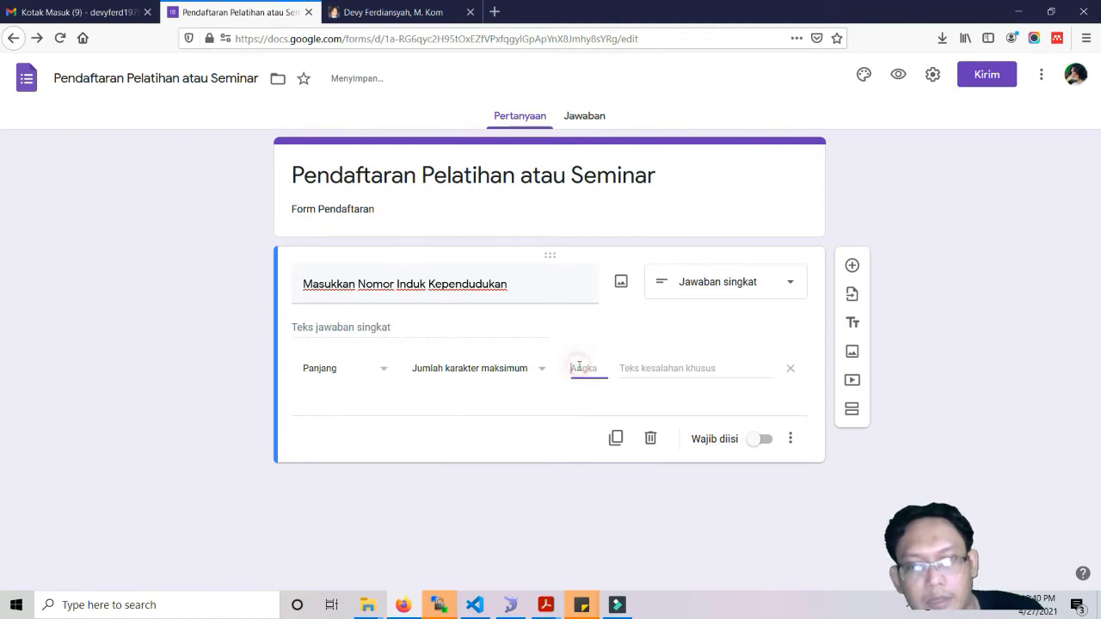
{"action": "type", "text": "16"}
{"action": "left_click", "coordinate": [543, 404]}
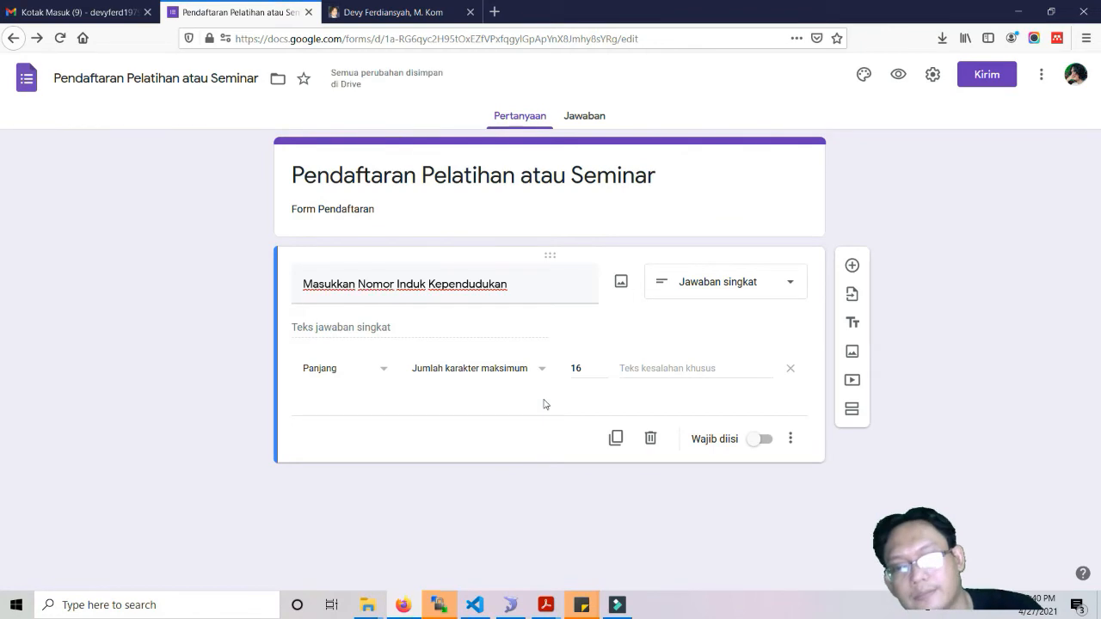
{"action": "left_click", "coordinate": [764, 440]}
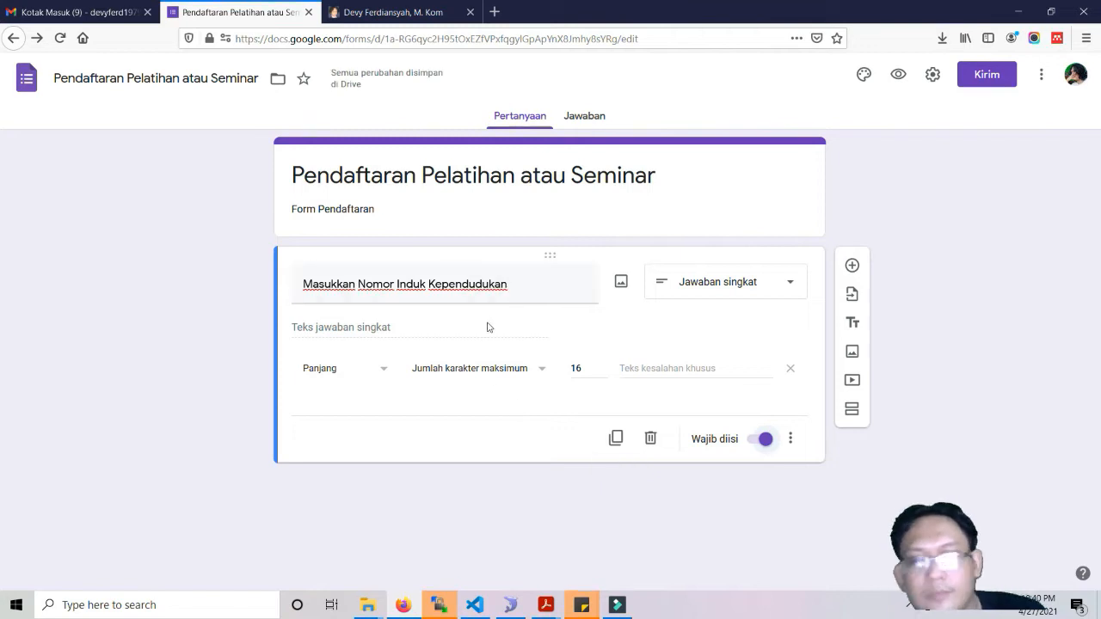
Add a required 'Jenis Kelamin' multiple-choice question with options Pria and Wanita, plus a new question below.
{"action": "left_click", "coordinate": [853, 266]}
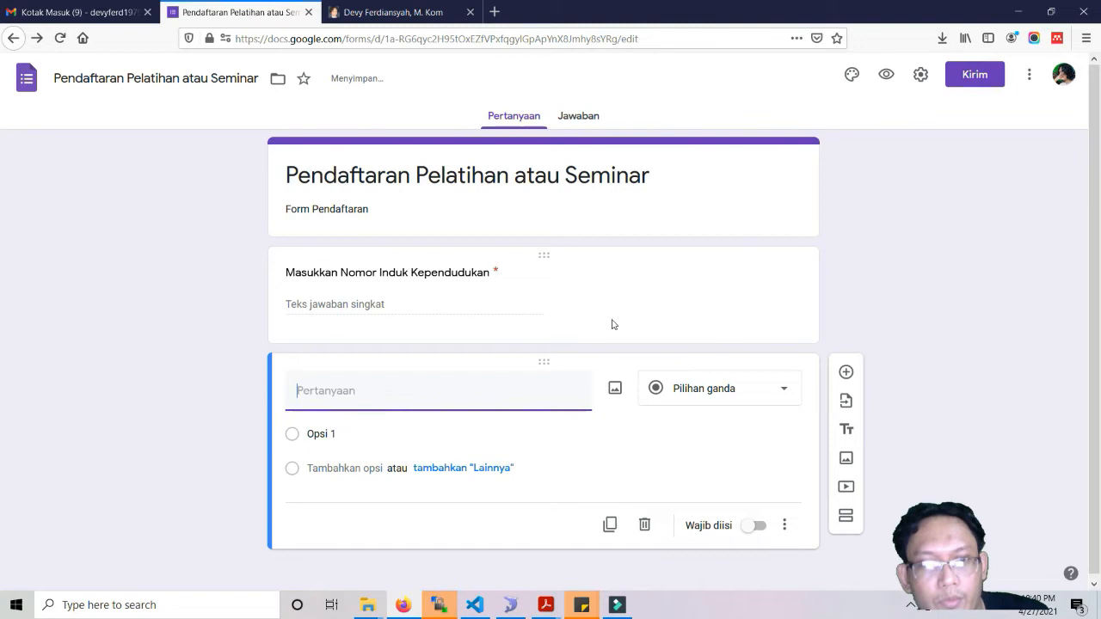
{"action": "left_click", "coordinate": [424, 284]}
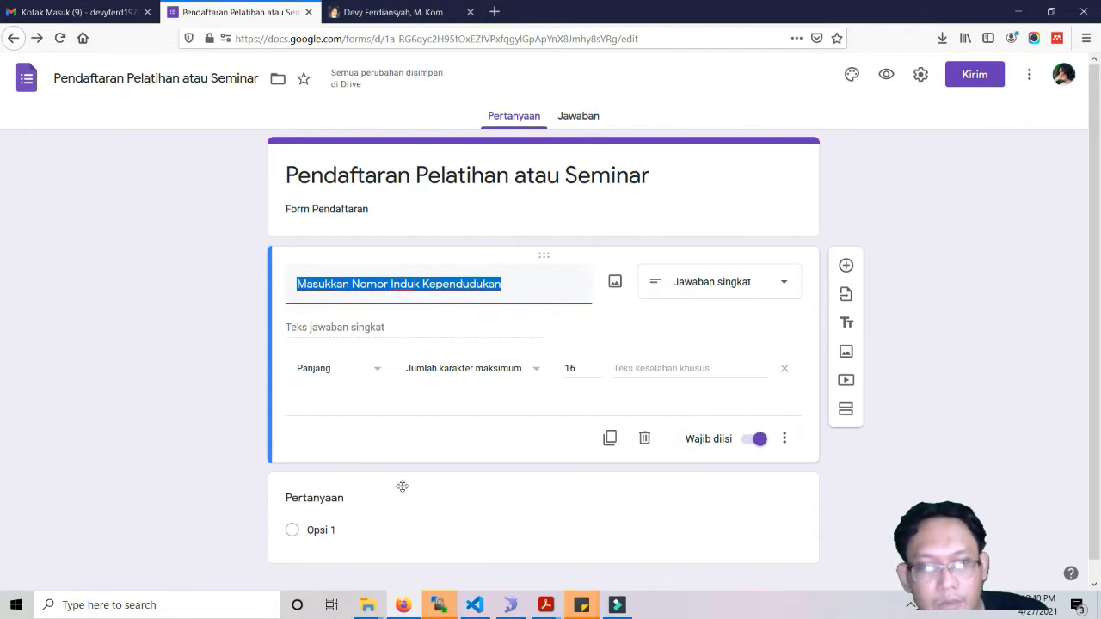
{"action": "left_click", "coordinate": [380, 502]}
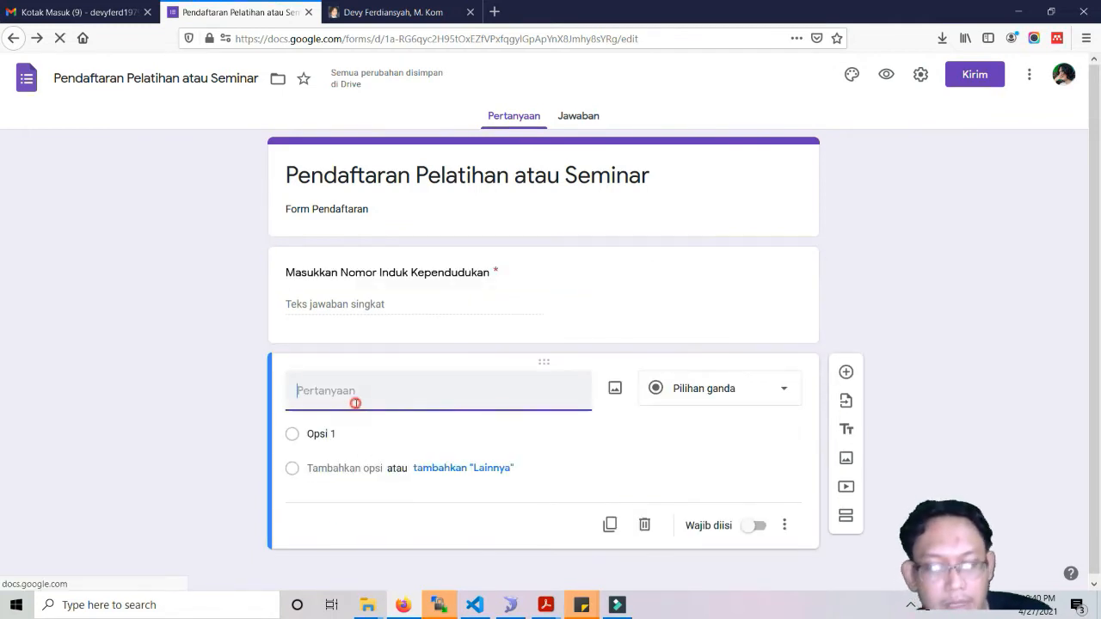
{"action": "type", "text": "Jenis Kelamin"}
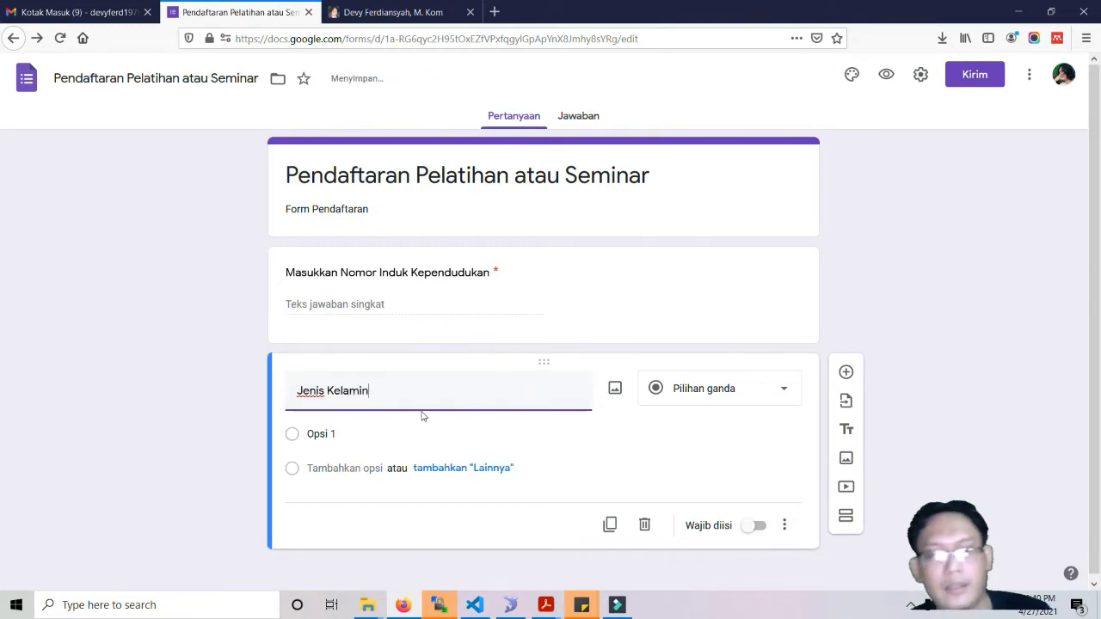
{"action": "left_click", "coordinate": [327, 433]}
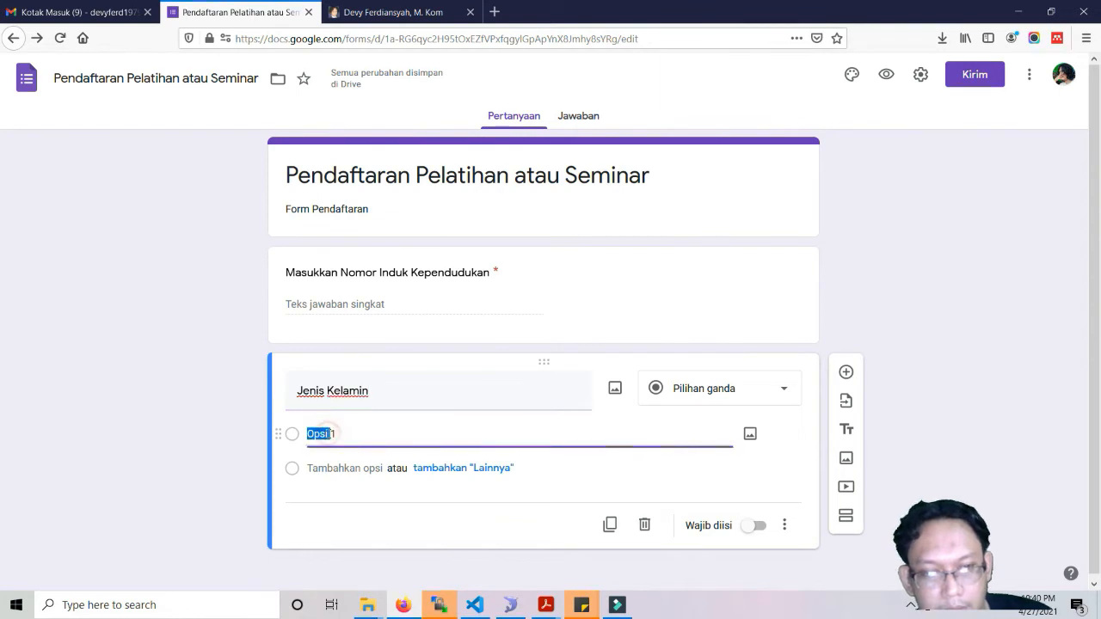
{"action": "type", "text": "Pria"}
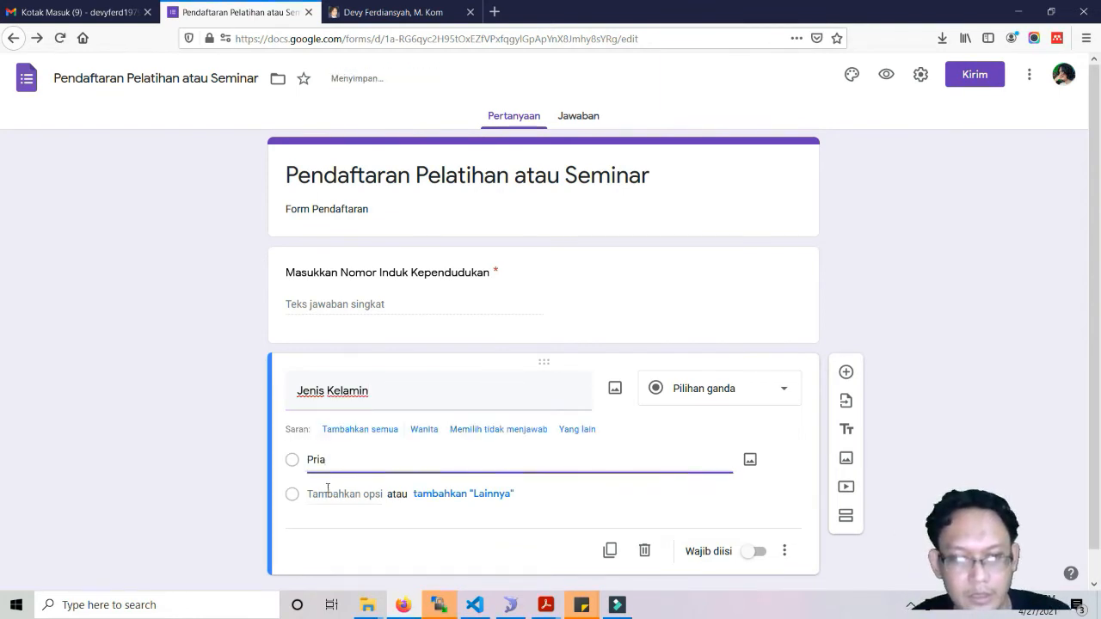
{"action": "left_click", "coordinate": [326, 490]}
{"action": "left_click", "coordinate": [435, 468]}
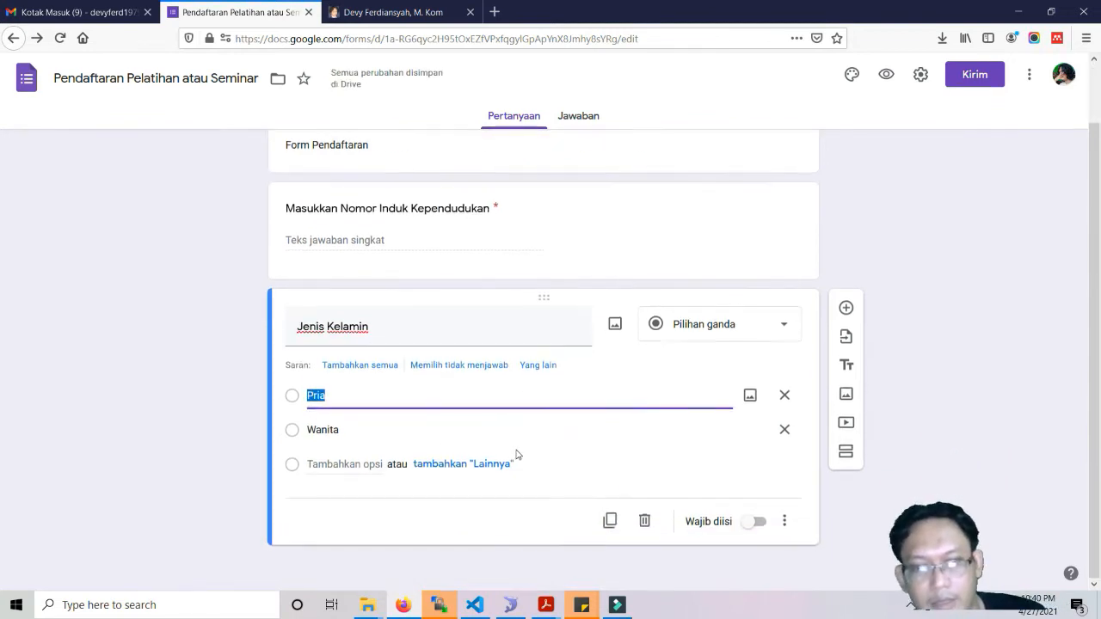
{"action": "left_click", "coordinate": [758, 526]}
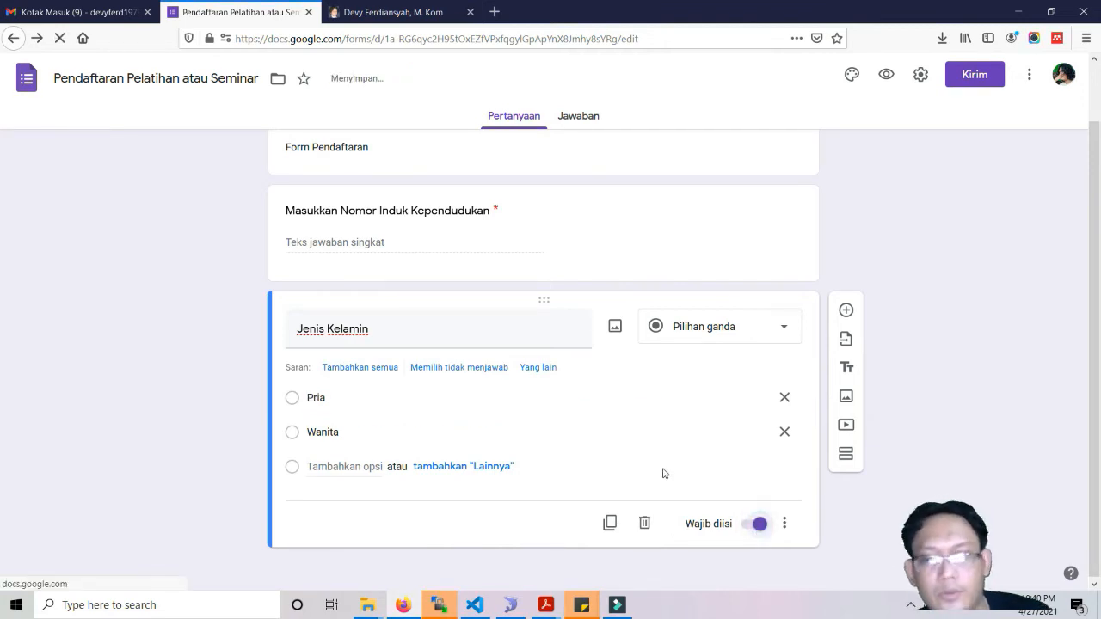
{"action": "left_click", "coordinate": [846, 311]}
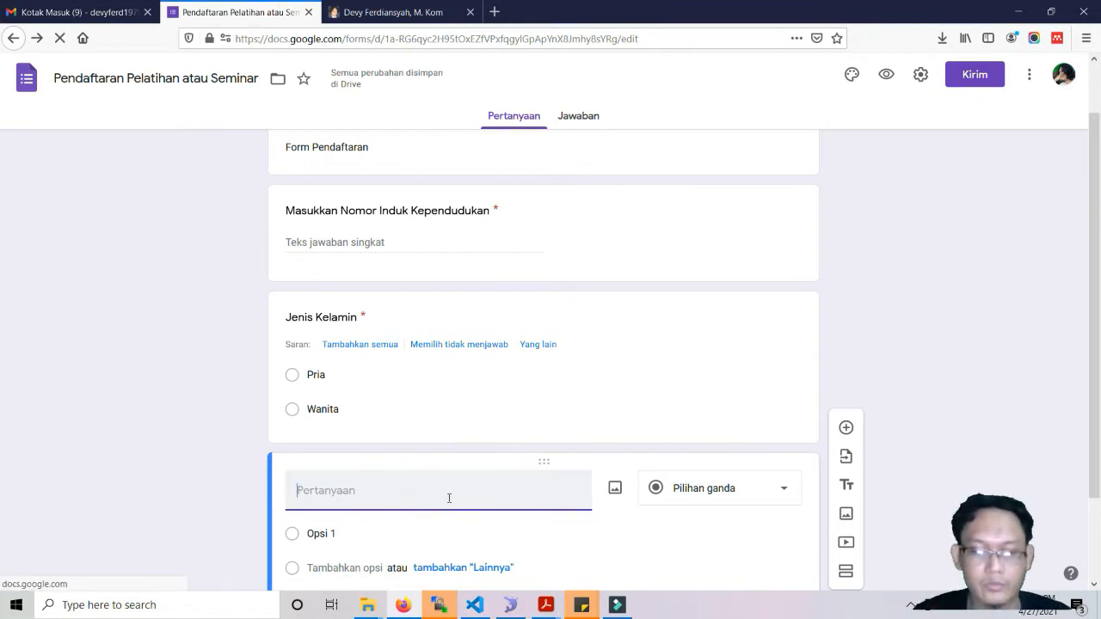
Title the new question 'Tanggal Lahir' and make it required.
{"action": "type", "text": "T"}
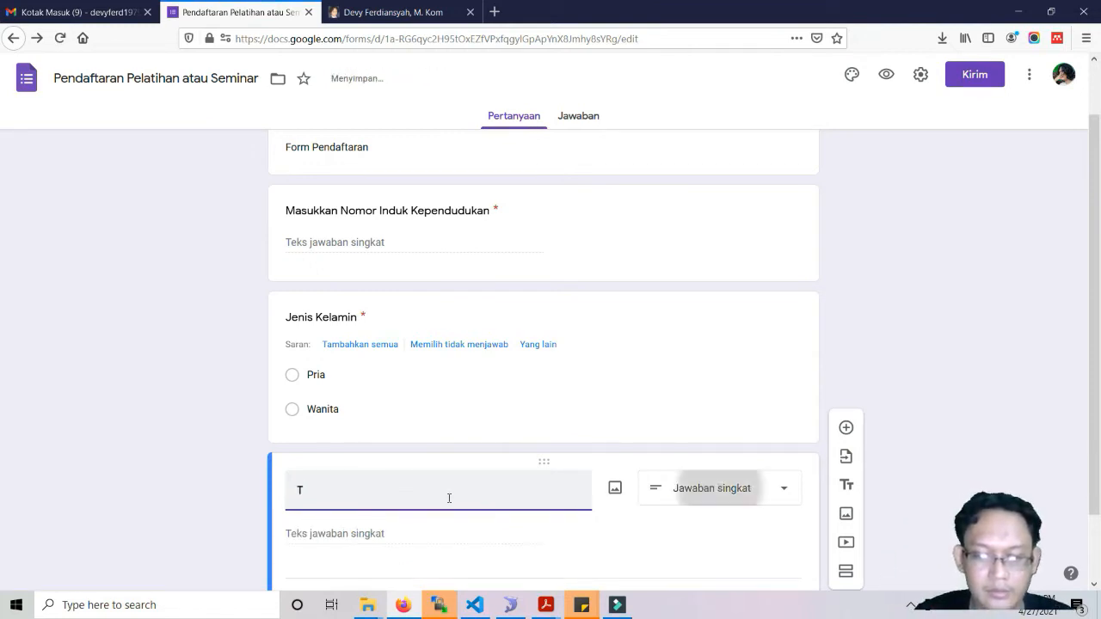
{"action": "type", "text": "anggal Lahir"}
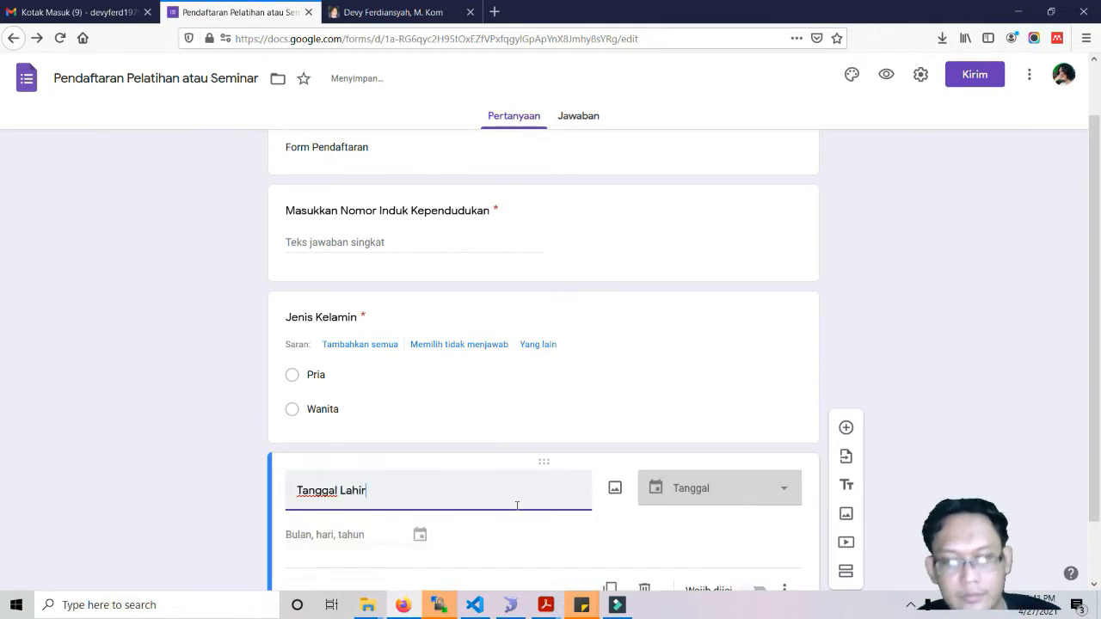
{"action": "scroll", "coordinate": [491, 537], "scroll_direction": "down", "scroll_amount": 1}
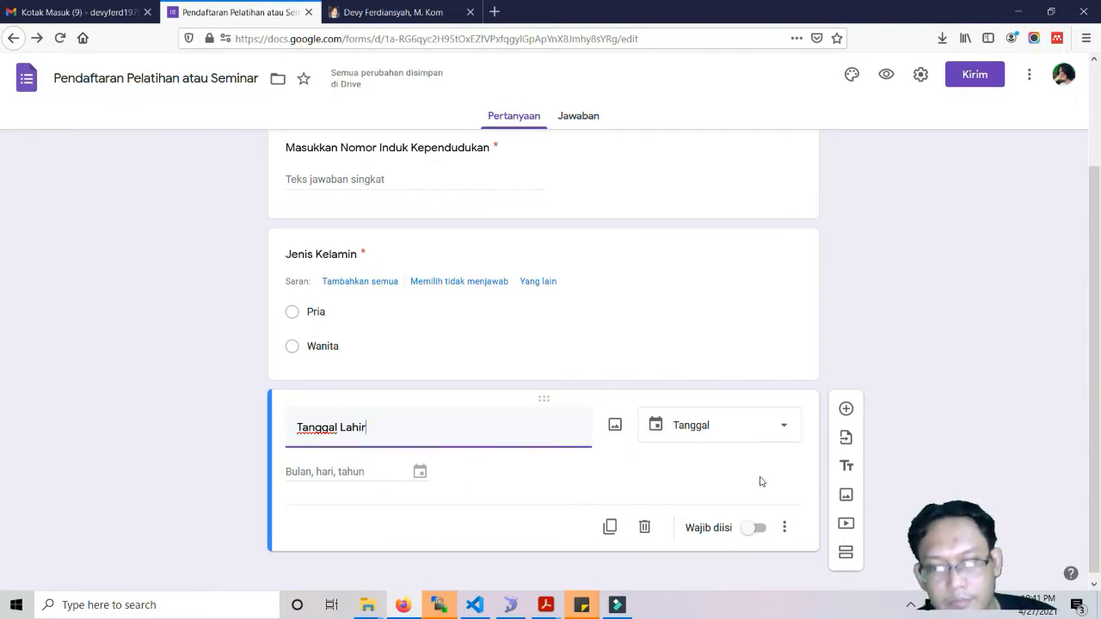
{"action": "left_click", "coordinate": [760, 524]}
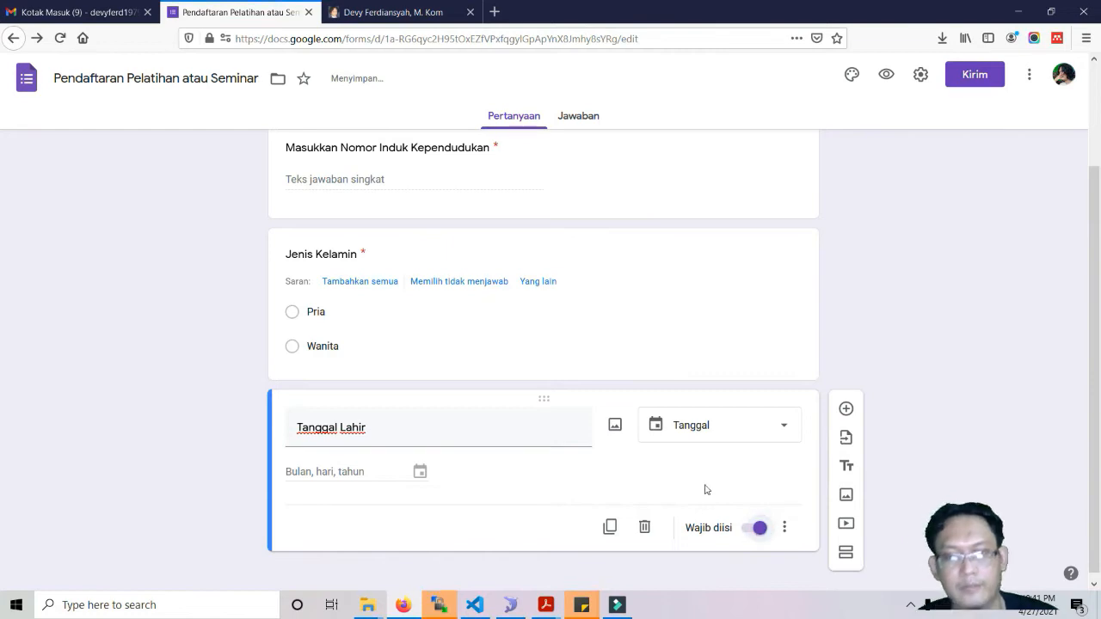
Add a required 'Alamat' question and start another new question beneath it.
{"action": "left_click", "coordinate": [846, 409]}
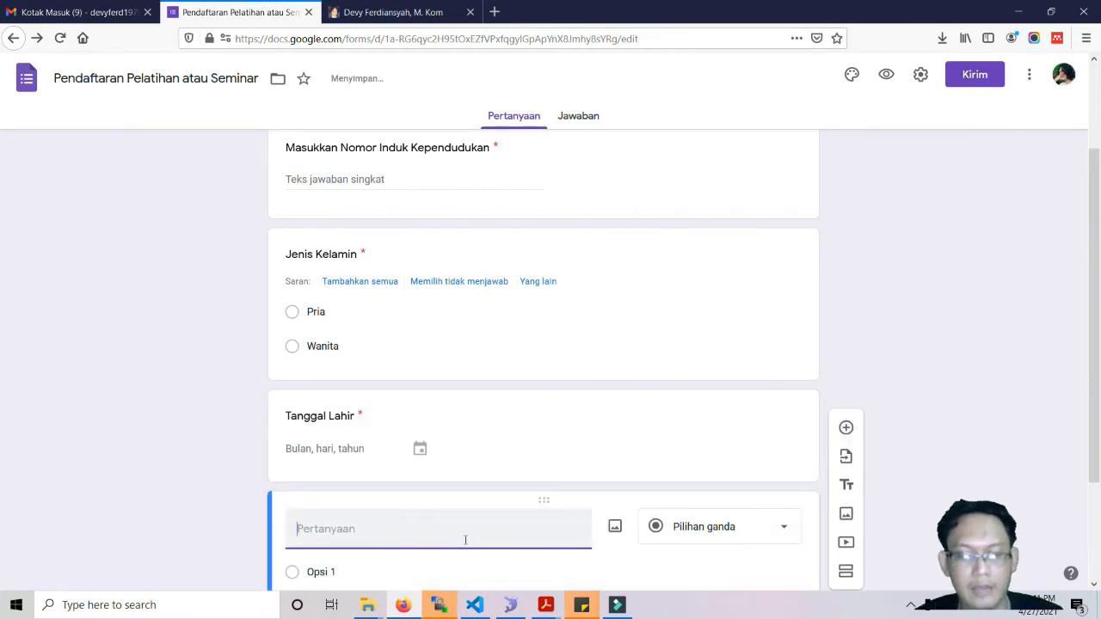
{"action": "type", "text": "Alamat"}
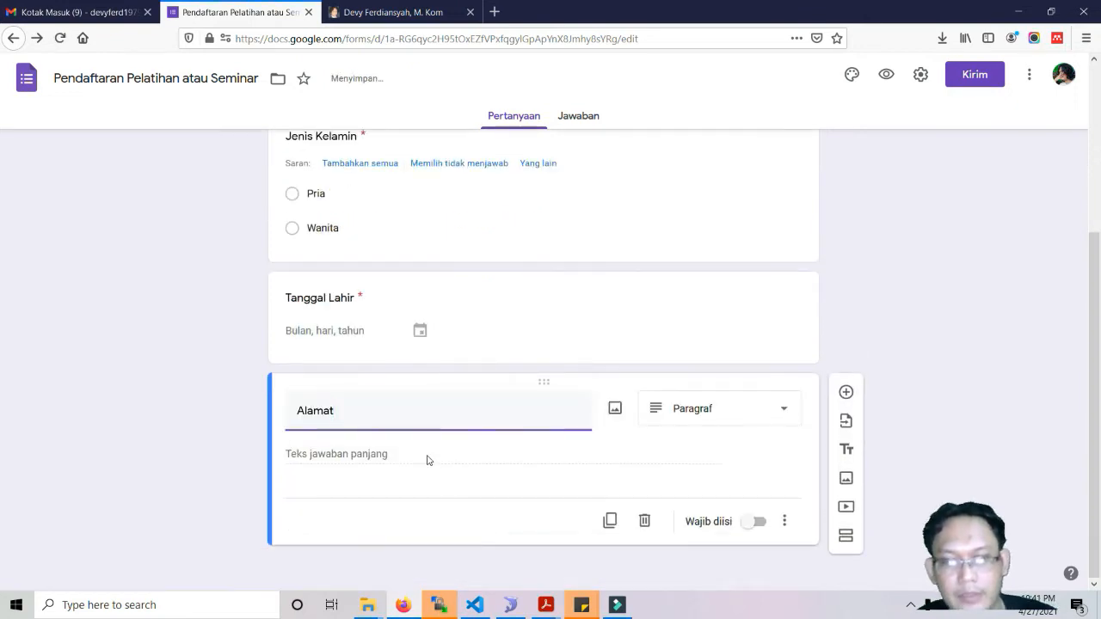
{"action": "left_click", "coordinate": [756, 522]}
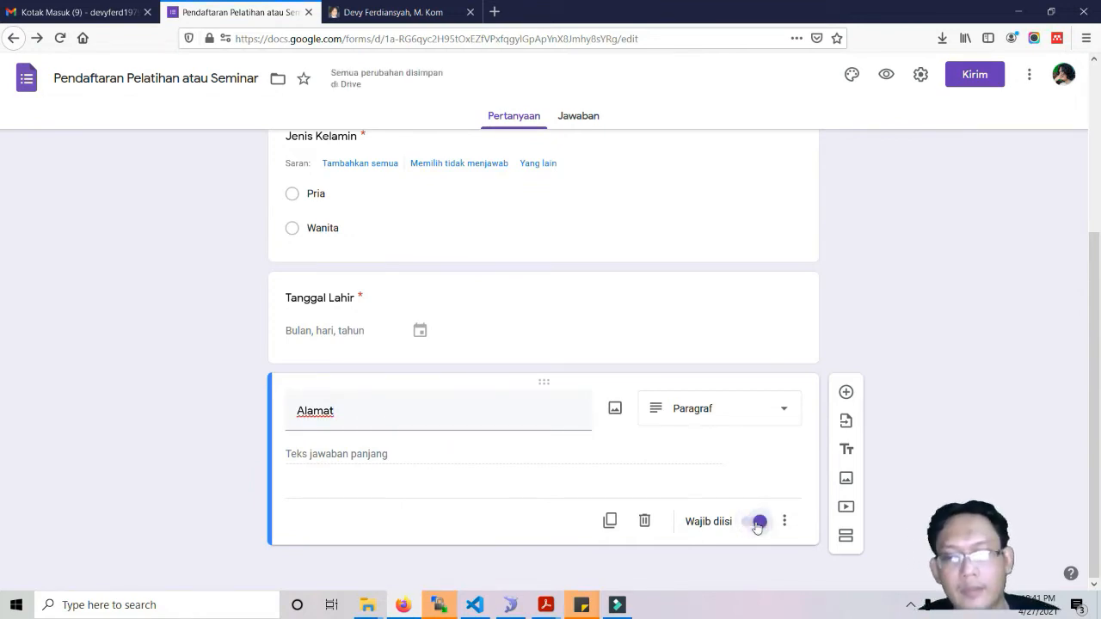
{"action": "scroll", "coordinate": [640, 397], "scroll_direction": "up", "scroll_amount": 2}
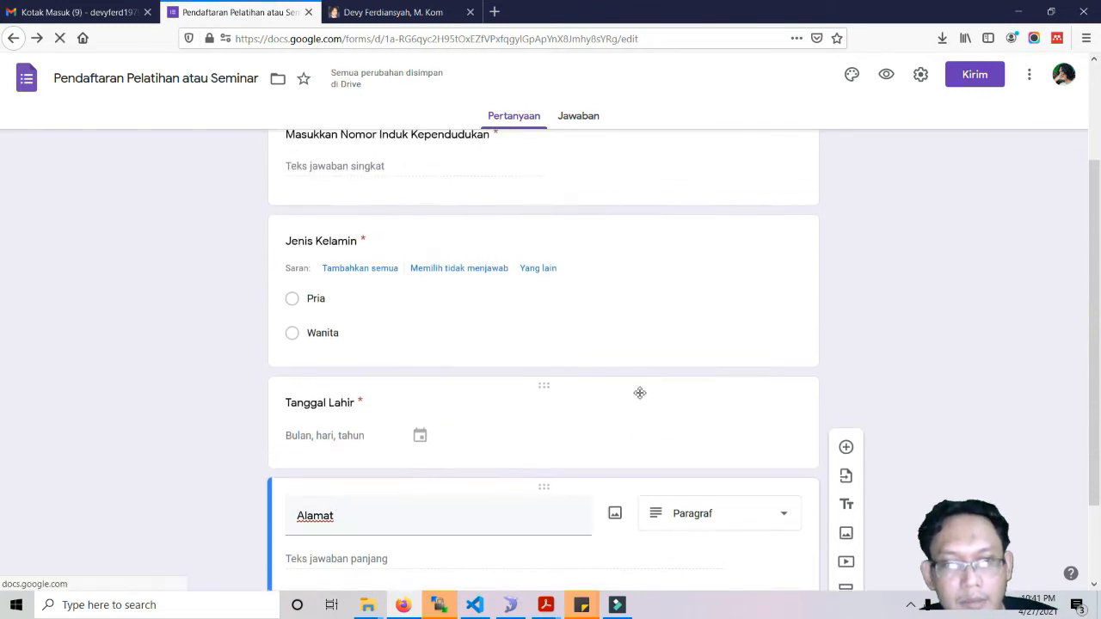
{"action": "scroll", "coordinate": [640, 397], "scroll_direction": "down", "scroll_amount": 2}
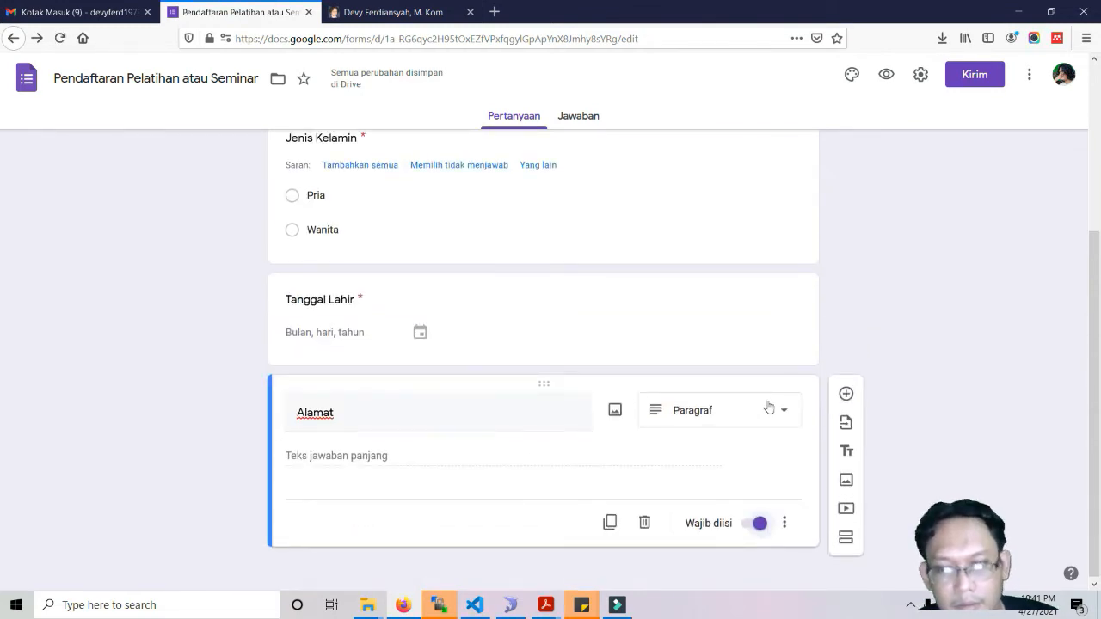
{"action": "left_click", "coordinate": [845, 393]}
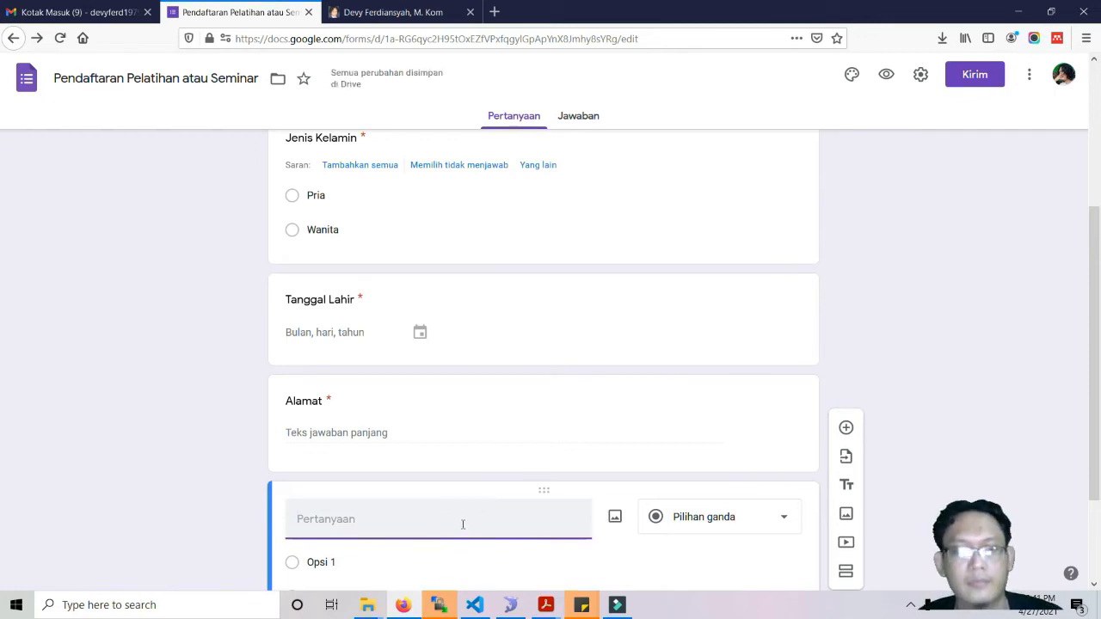
{"action": "type", "text": "Email"}
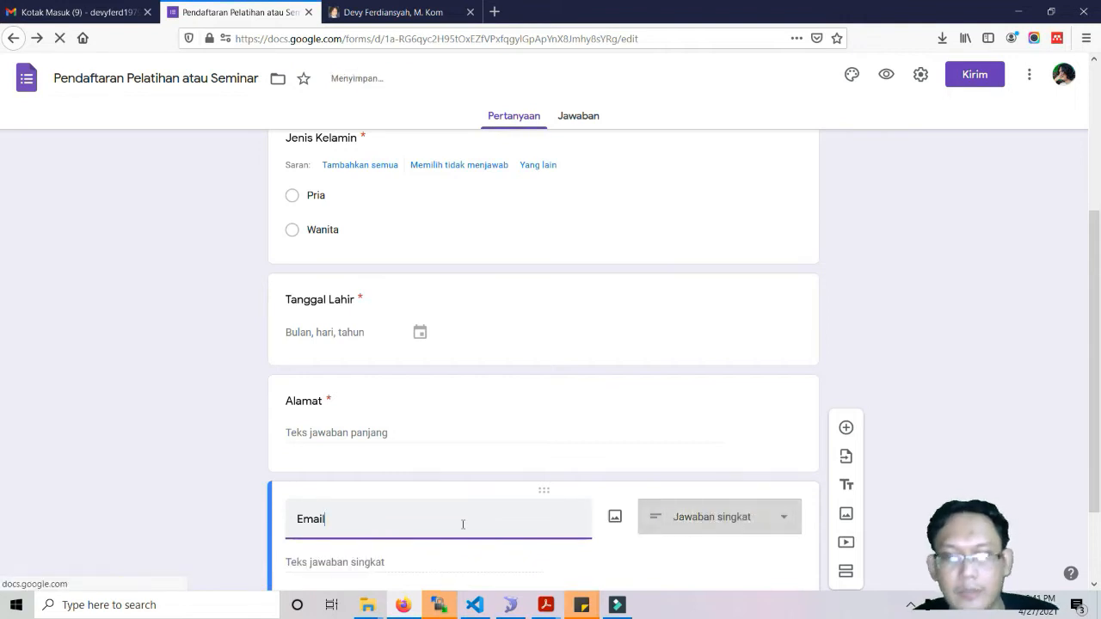
Add Teks / Email answer validation to the Email question.
{"action": "scroll", "coordinate": [463, 524], "scroll_direction": "down", "scroll_amount": 2}
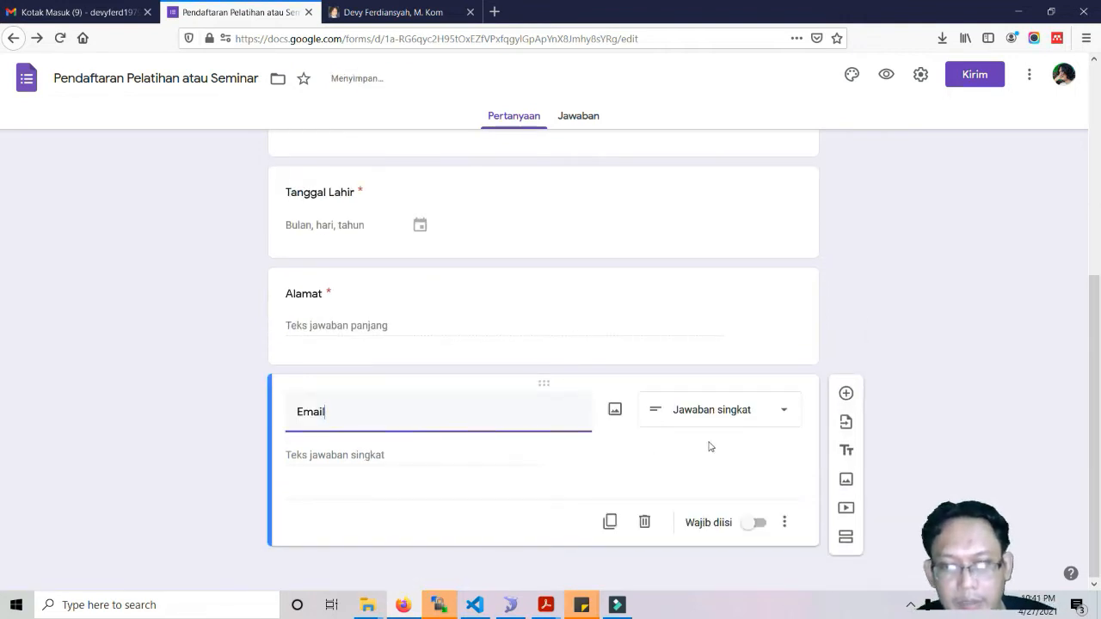
{"action": "left_click", "coordinate": [784, 522]}
{"action": "left_click", "coordinate": [817, 556]}
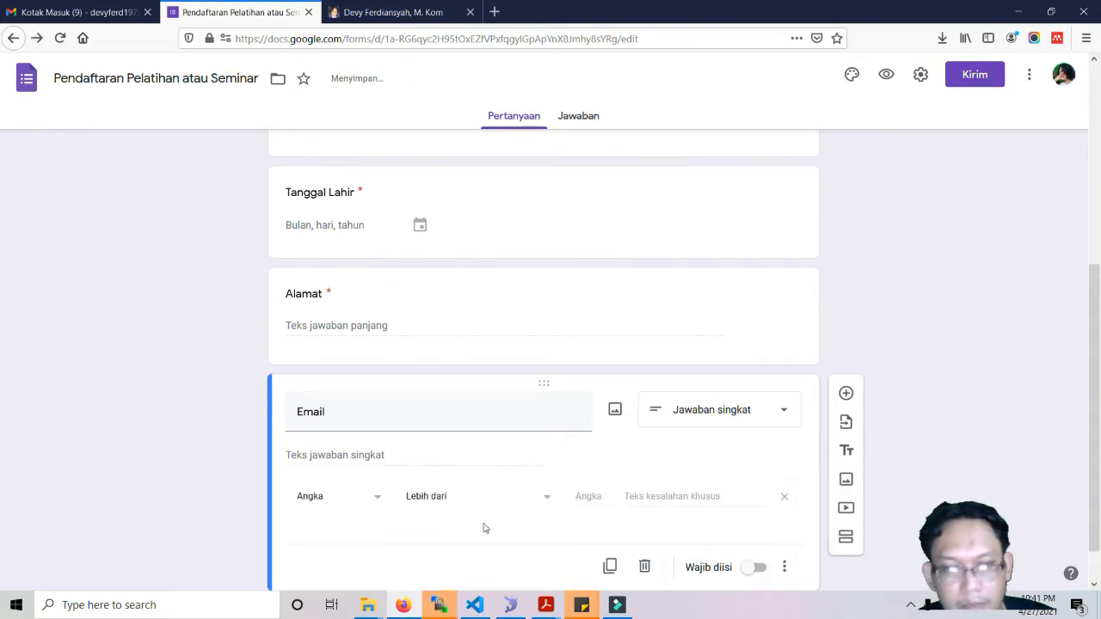
{"action": "left_click", "coordinate": [382, 499]}
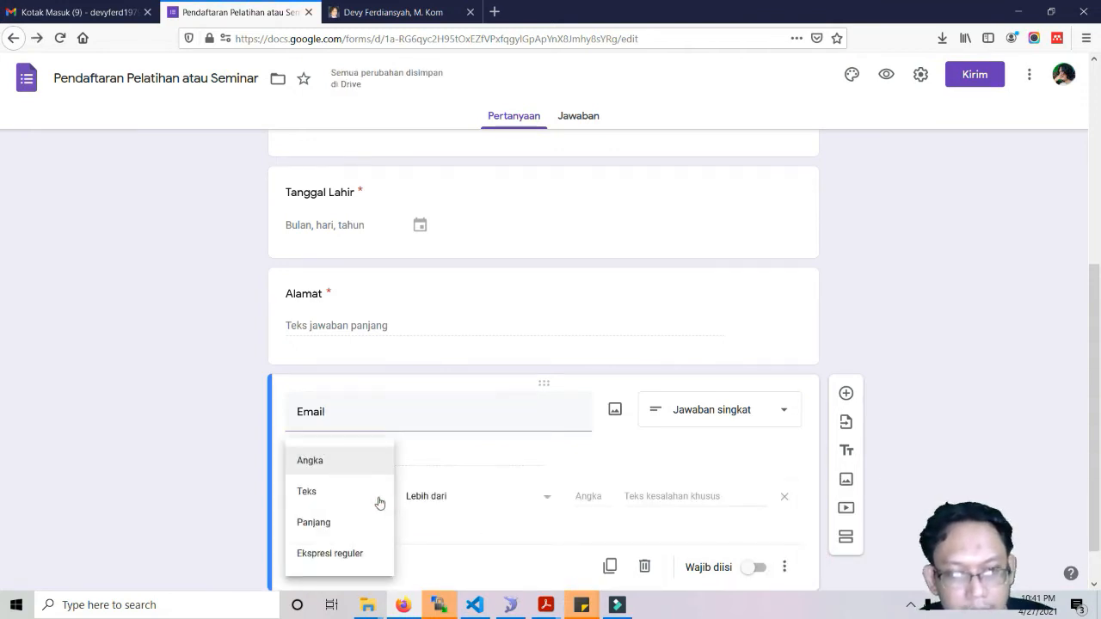
{"action": "left_click", "coordinate": [344, 553]}
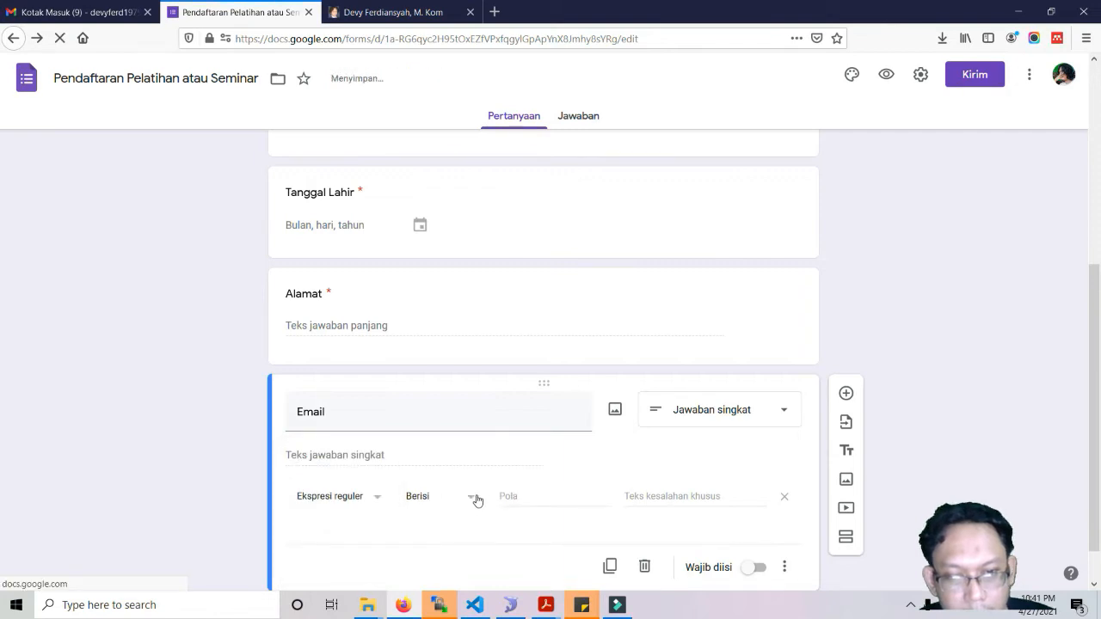
{"action": "left_click", "coordinate": [524, 497]}
{"action": "left_click", "coordinate": [474, 502]}
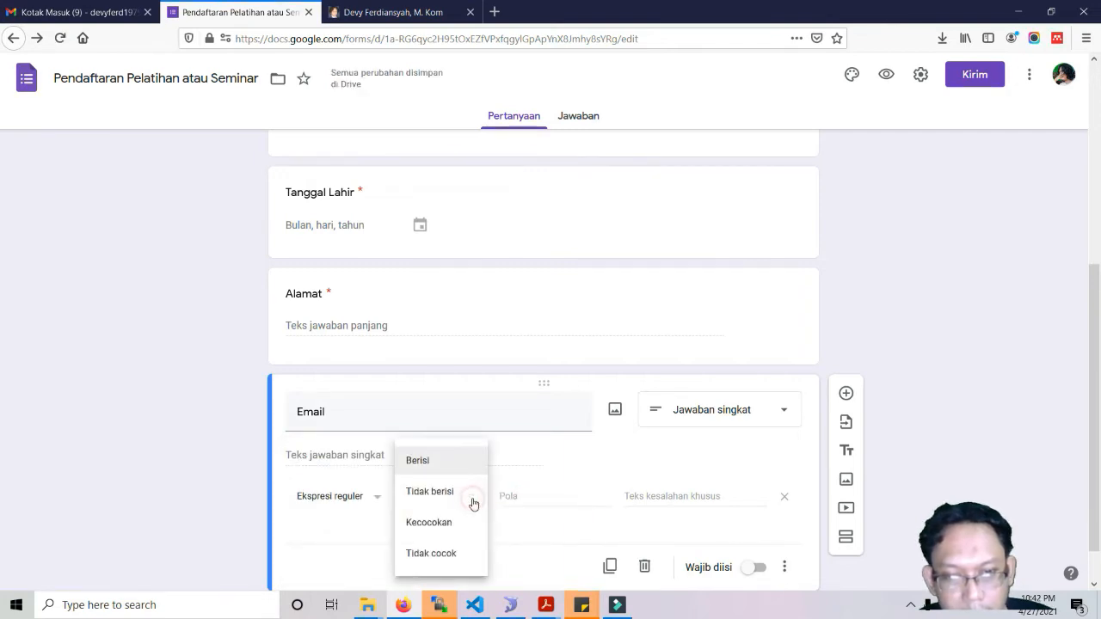
{"action": "left_click", "coordinate": [328, 501]}
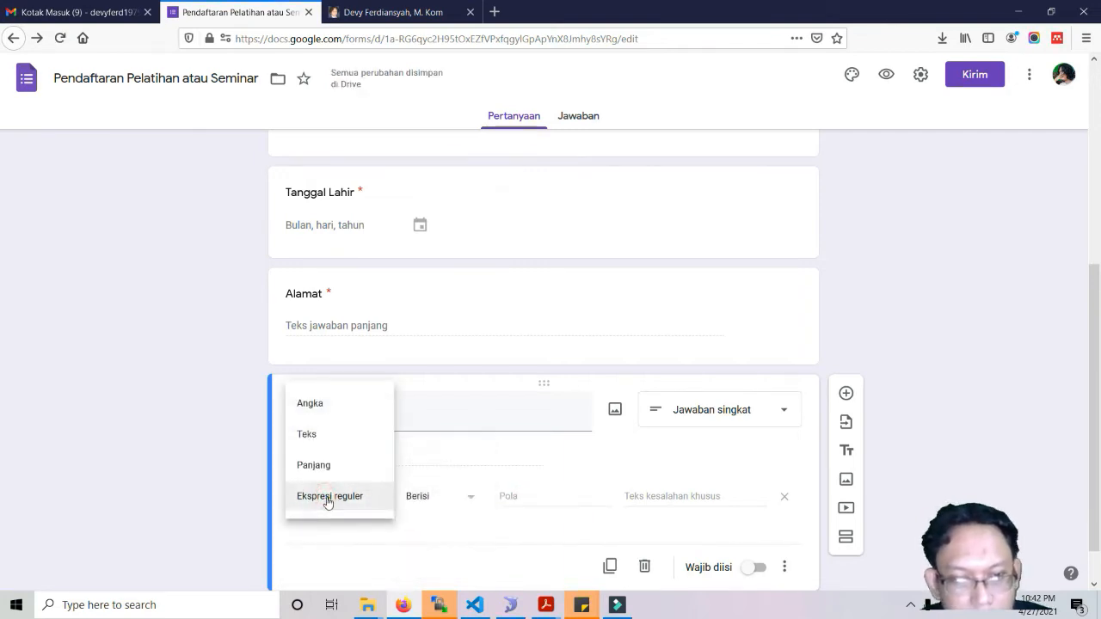
{"action": "left_click", "coordinate": [318, 435]}
{"action": "left_click", "coordinate": [463, 499]}
{"action": "left_click", "coordinate": [419, 524]}
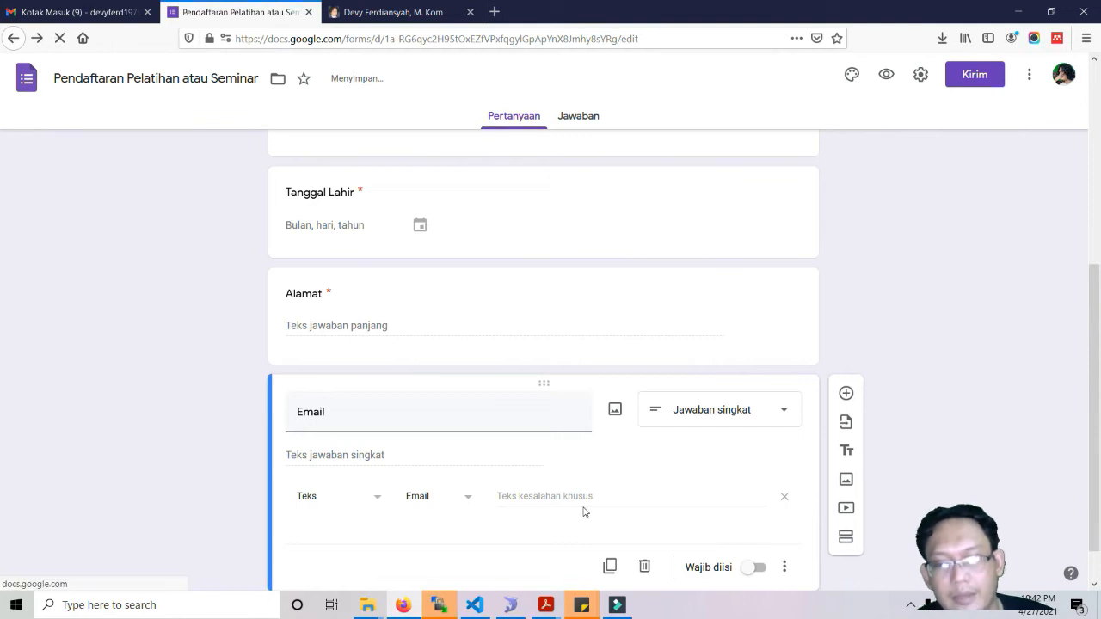
Make the Email question required.
{"action": "left_click", "coordinate": [753, 567]}
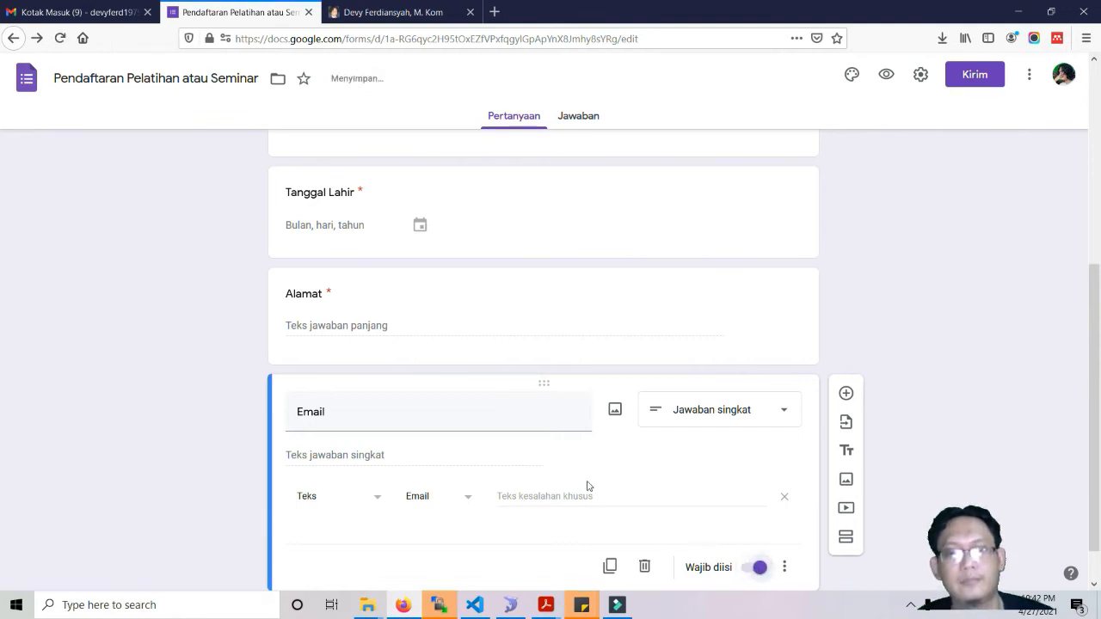
{"action": "scroll", "coordinate": [588, 486], "scroll_direction": "up", "scroll_amount": 2}
{"action": "scroll", "coordinate": [588, 482], "scroll_direction": "up", "scroll_amount": 2}
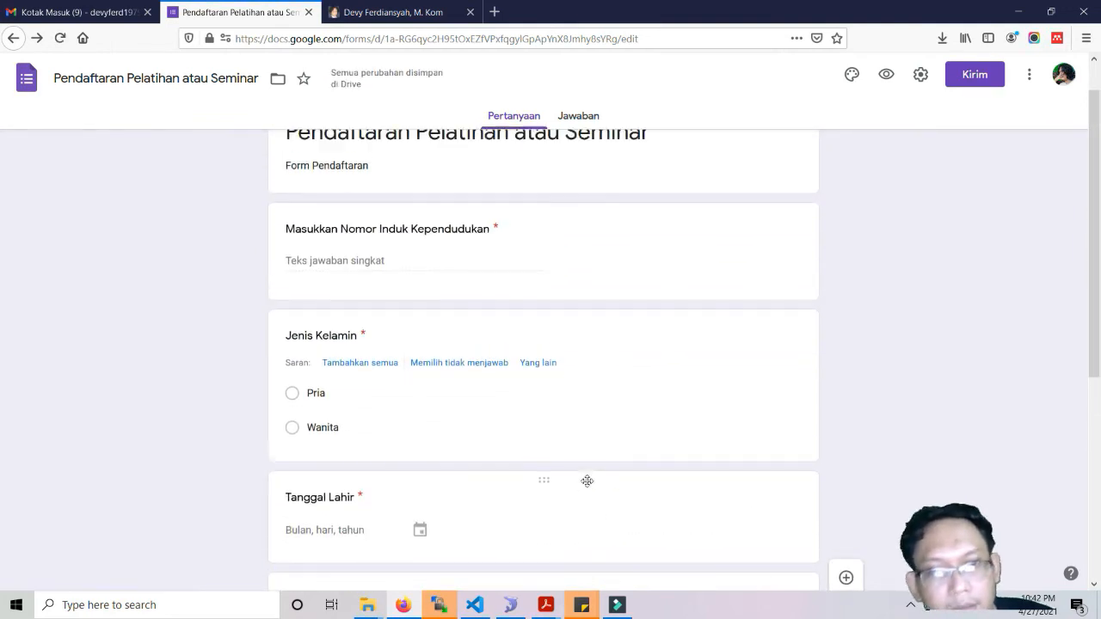
{"action": "scroll", "coordinate": [588, 482], "scroll_direction": "up", "scroll_amount": 1}
{"action": "scroll", "coordinate": [587, 484], "scroll_direction": "down", "scroll_amount": 2}
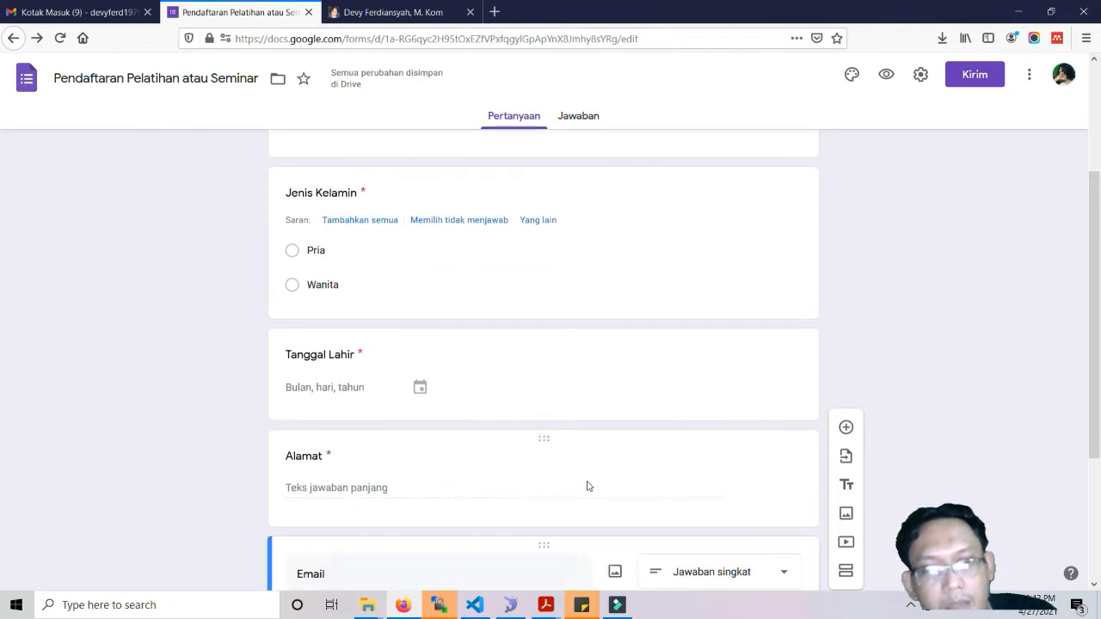
{"action": "scroll", "coordinate": [587, 486], "scroll_direction": "down", "scroll_amount": 1}
{"action": "scroll", "coordinate": [588, 486], "scroll_direction": "down", "scroll_amount": 1}
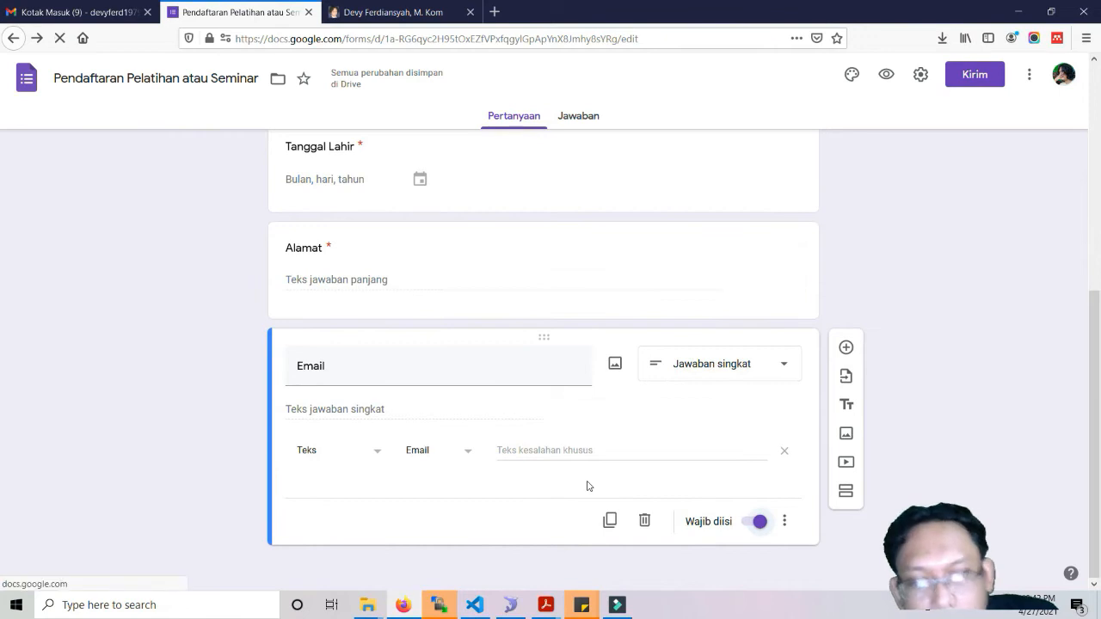
Add 'Pesan terhadap acara ini' below Email as a required Paragraf question.
{"action": "left_click", "coordinate": [846, 347]}
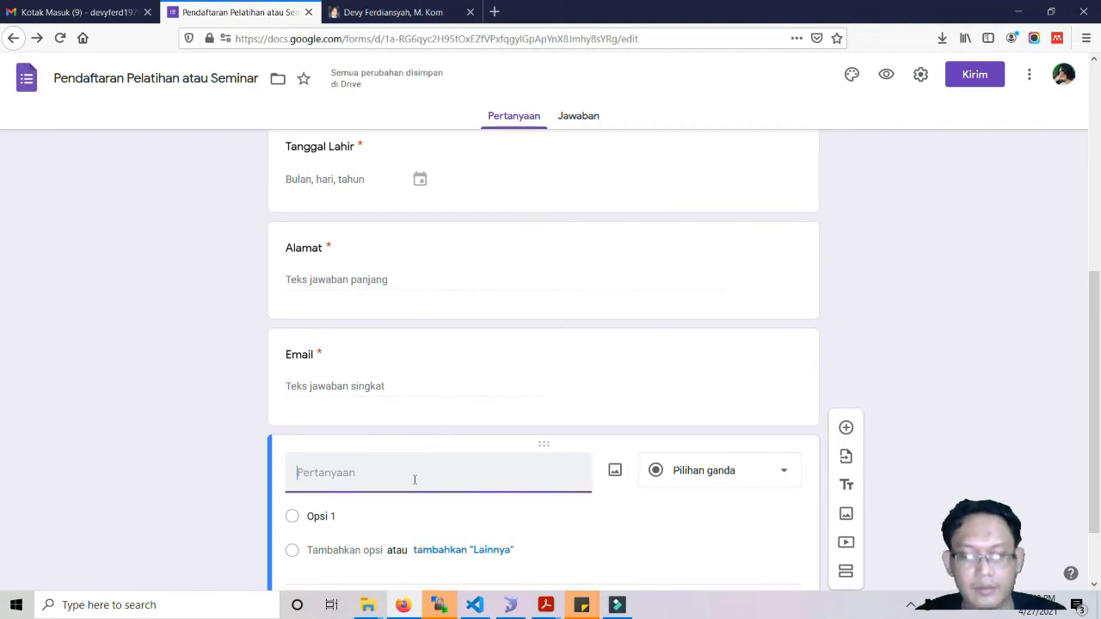
{"action": "type", "text": "Pesan terh"}
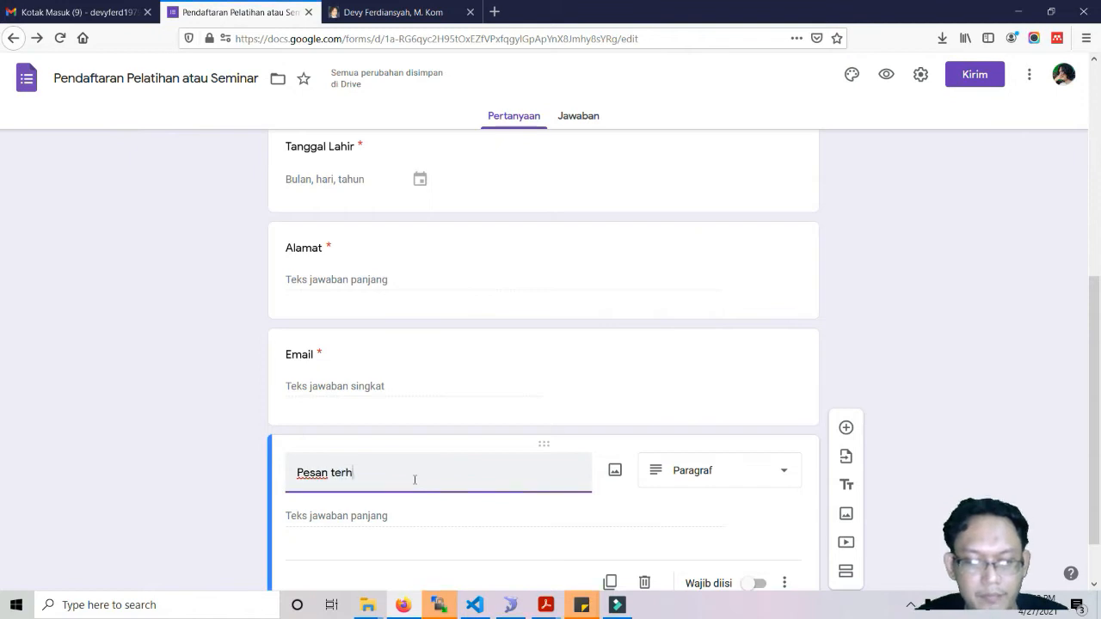
{"action": "type", "text": "adap"}
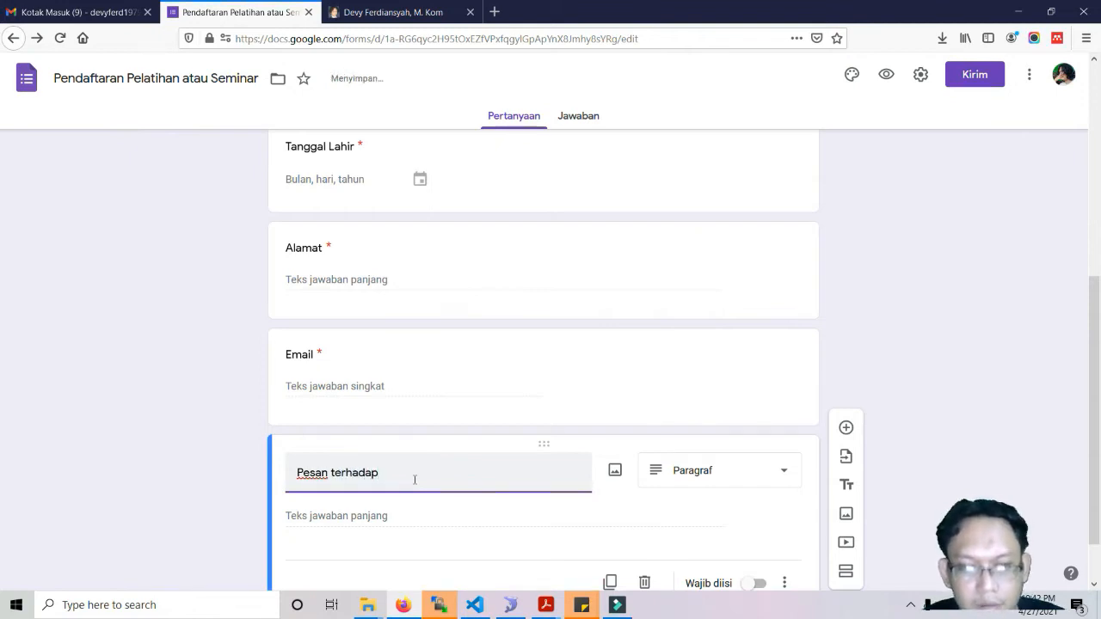
{"action": "type", "text": " acara ini"}
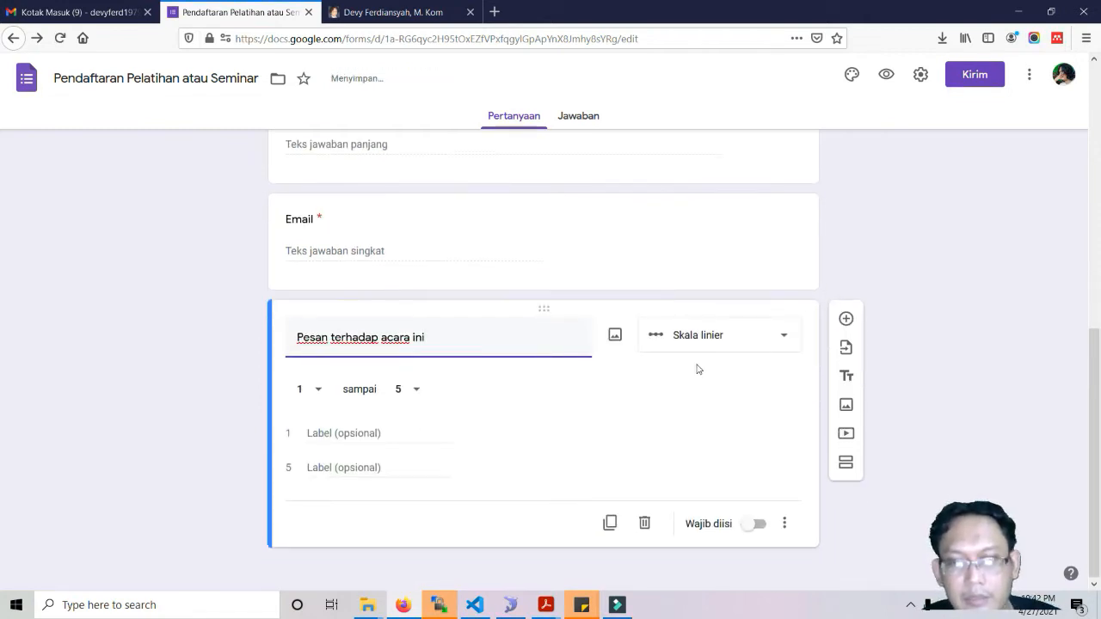
{"action": "left_click", "coordinate": [718, 339]}
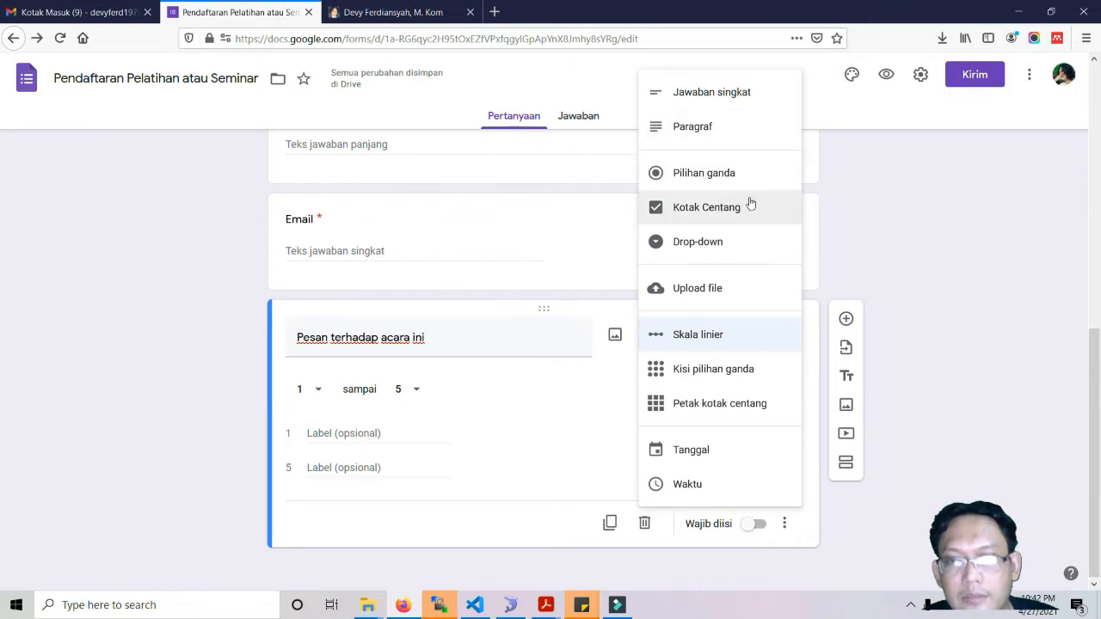
{"action": "left_click", "coordinate": [733, 123]}
{"action": "left_click", "coordinate": [755, 521]}
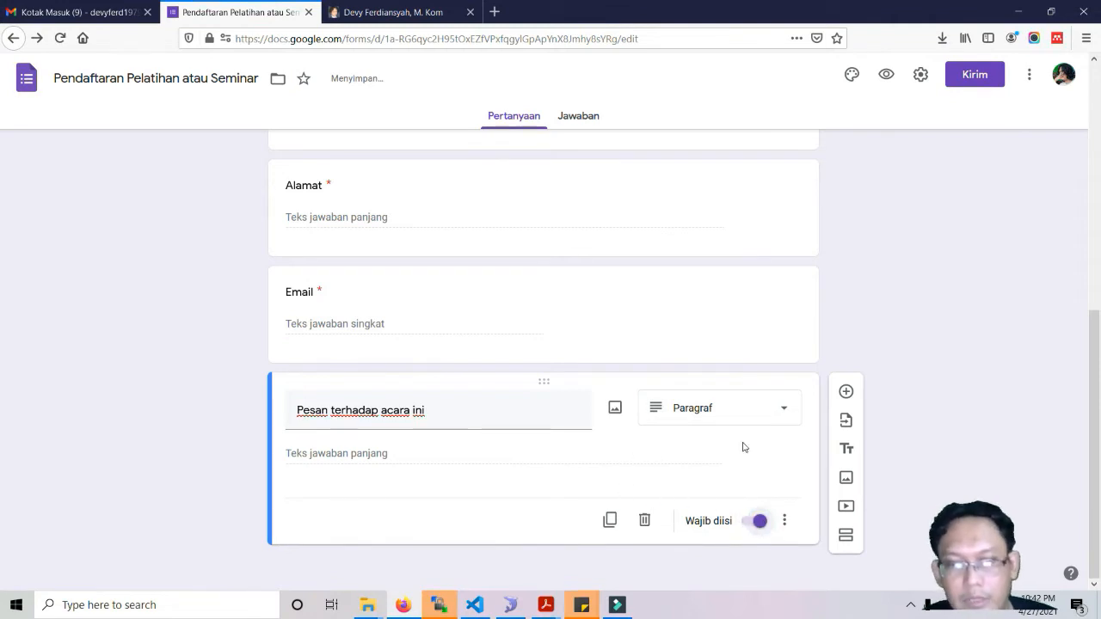
Add an 'Upload Bukti Foto' file-upload question and accept the Drive upload notice.
{"action": "left_click", "coordinate": [845, 392]}
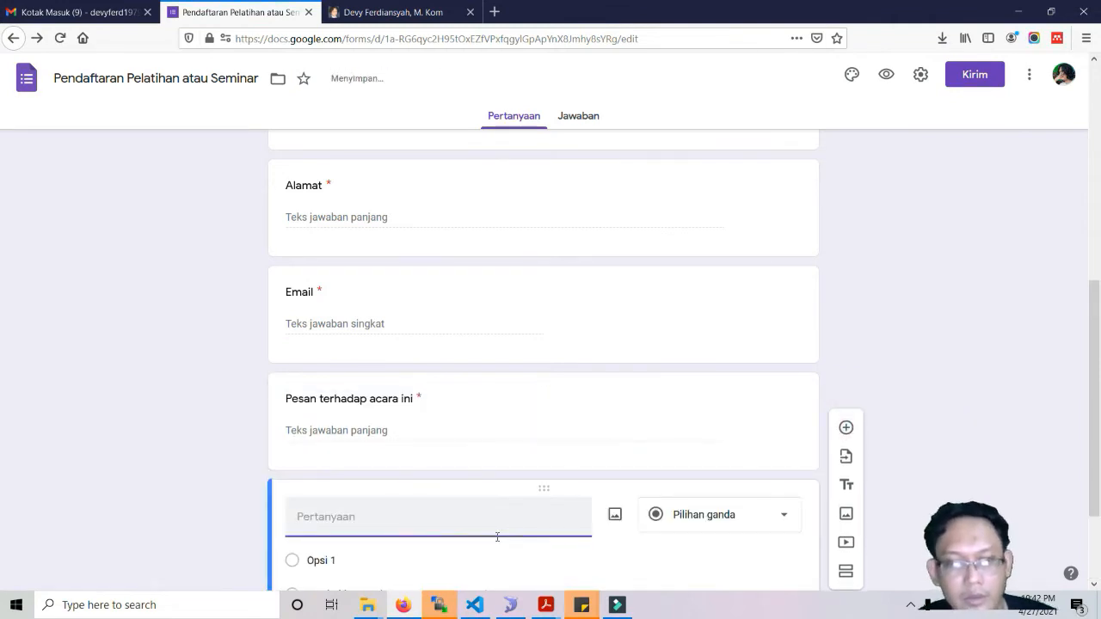
{"action": "type", "text": "Upload Bukti"}
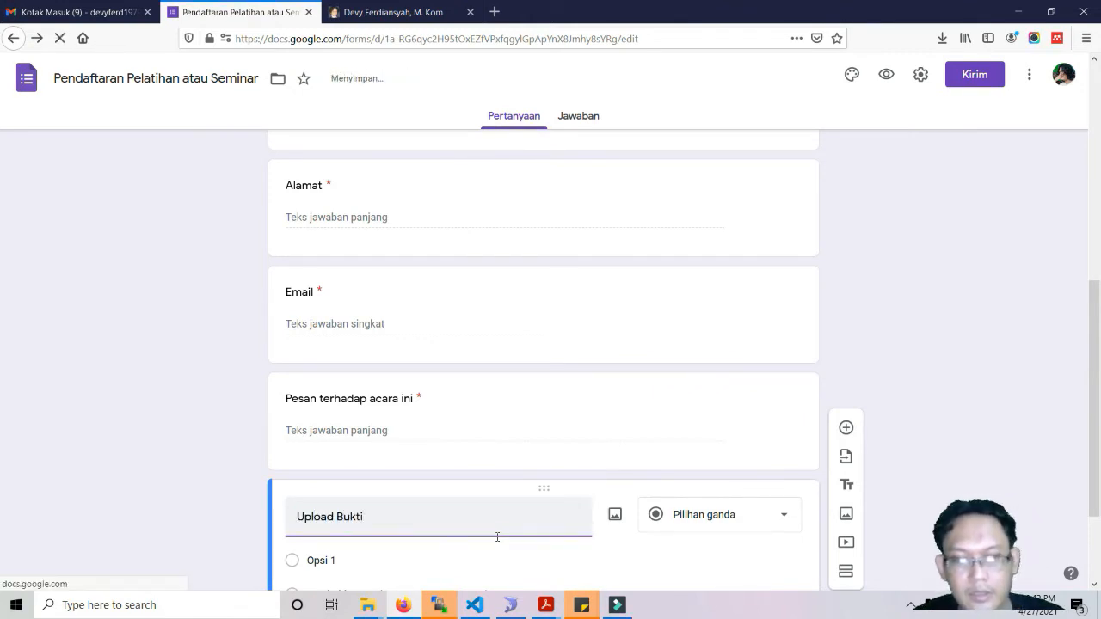
{"action": "type", "text": " Foto"}
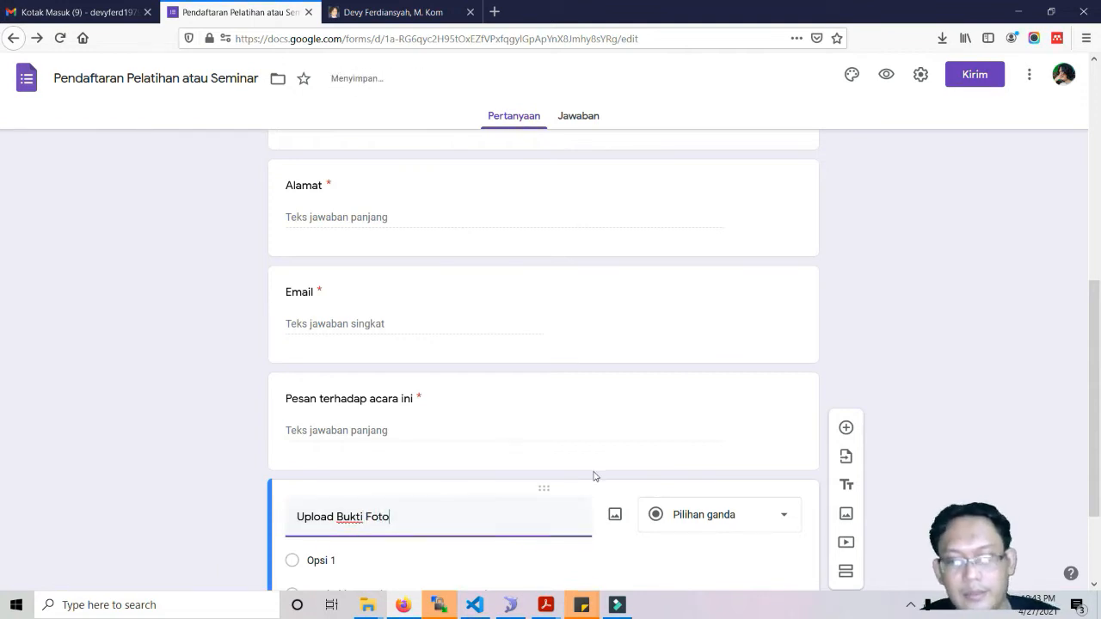
{"action": "scroll", "coordinate": [593, 474], "scroll_direction": "down", "scroll_amount": 3}
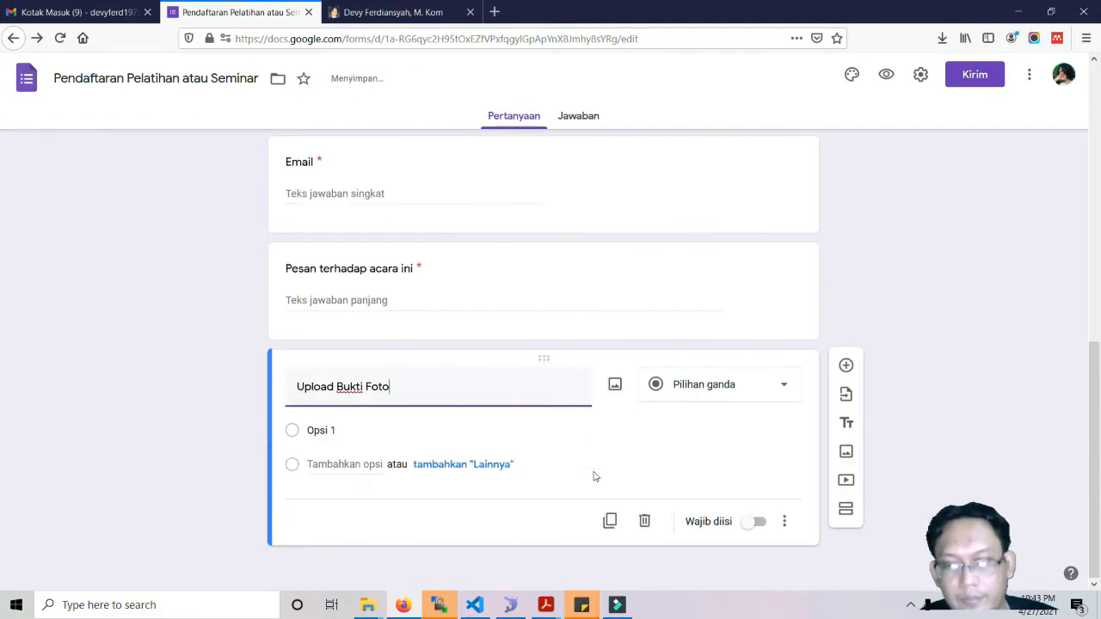
{"action": "left_click", "coordinate": [722, 393]}
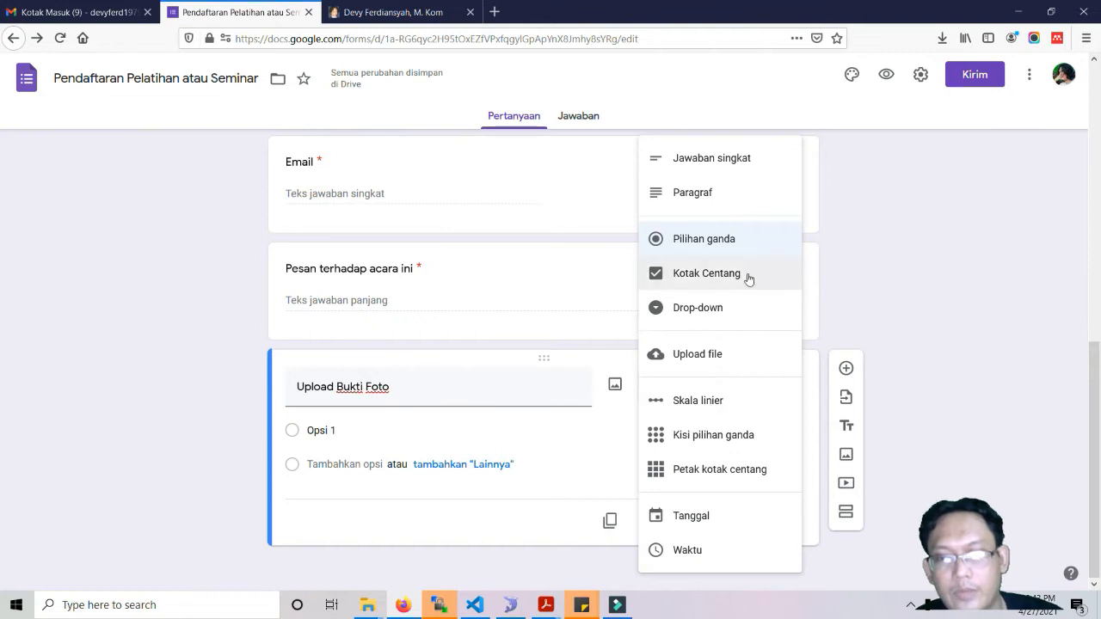
{"action": "left_click", "coordinate": [703, 352]}
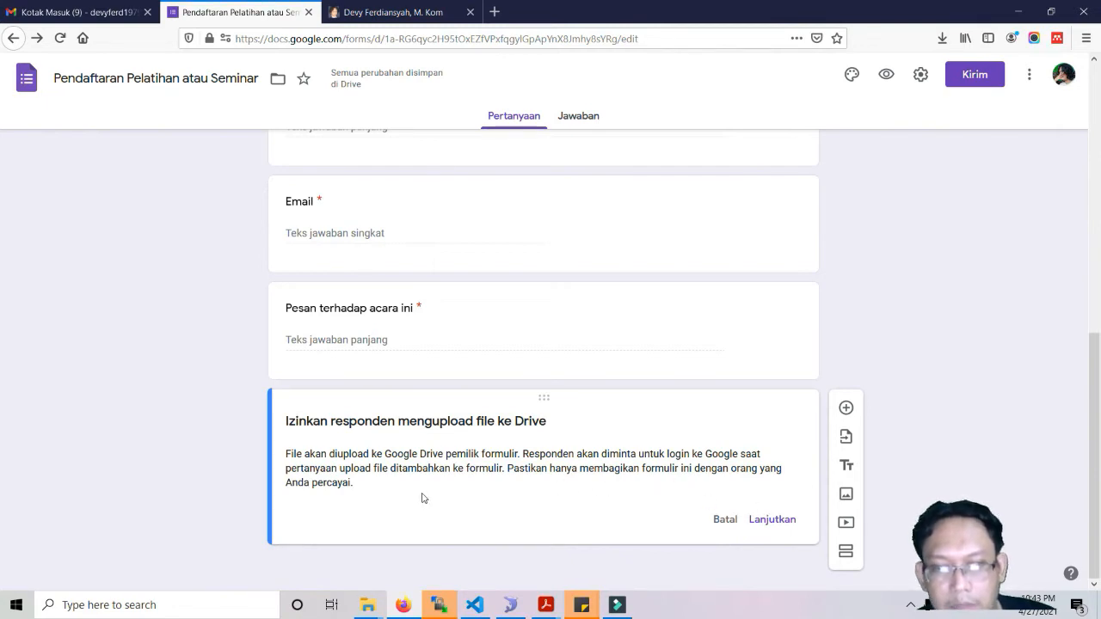
{"action": "left_click", "coordinate": [768, 521]}
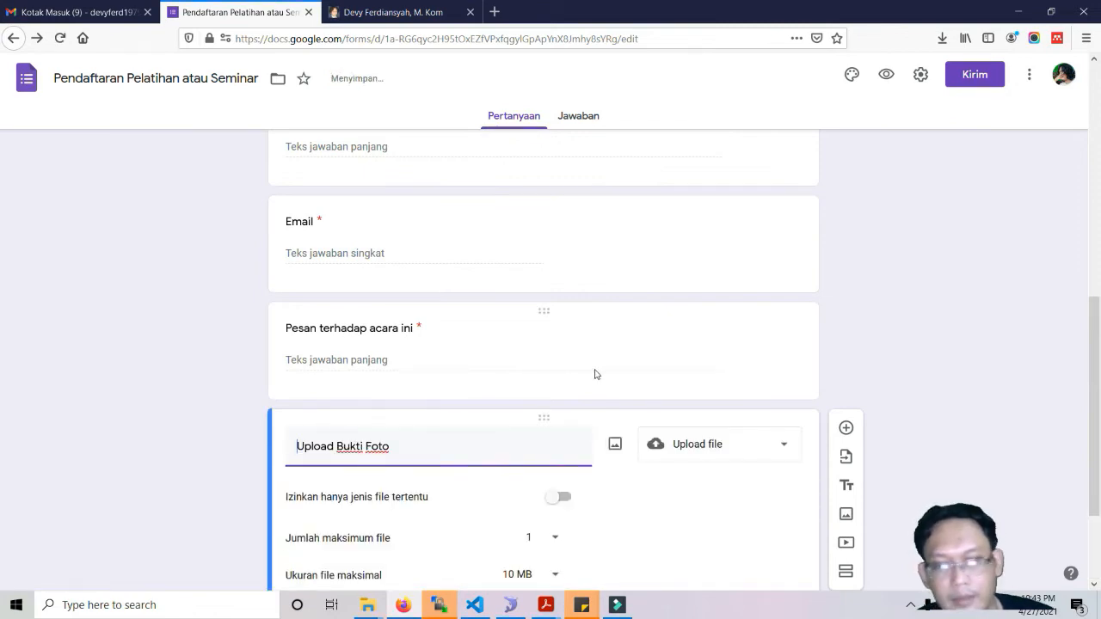
Restrict the Upload Bukti Foto question to image file uploads only.
{"action": "scroll", "coordinate": [594, 374], "scroll_direction": "down", "scroll_amount": 2}
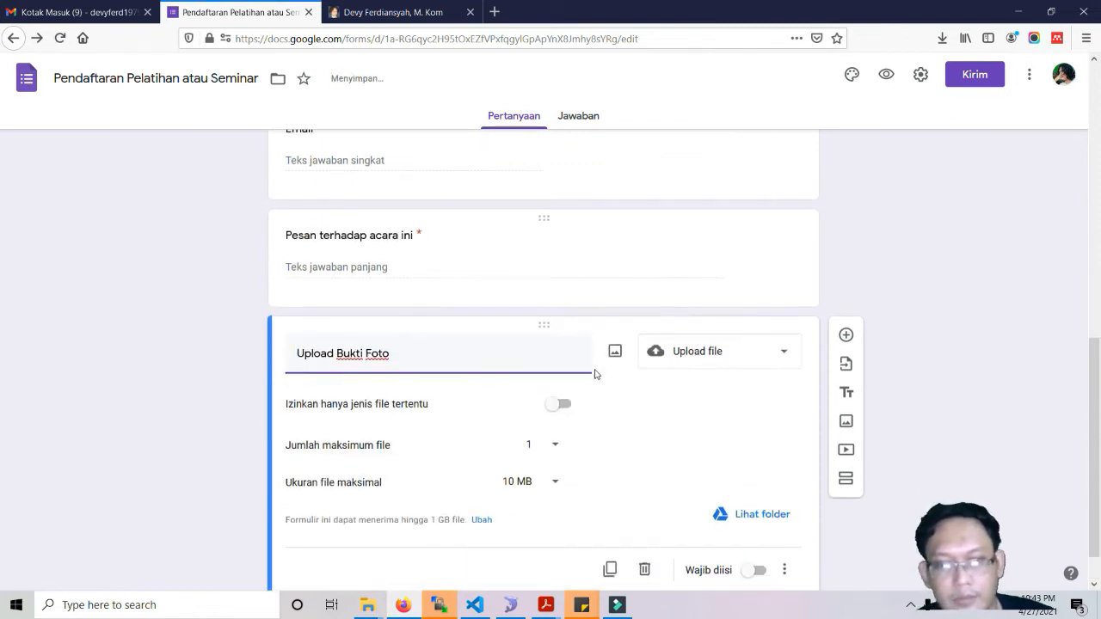
{"action": "left_click", "coordinate": [565, 406]}
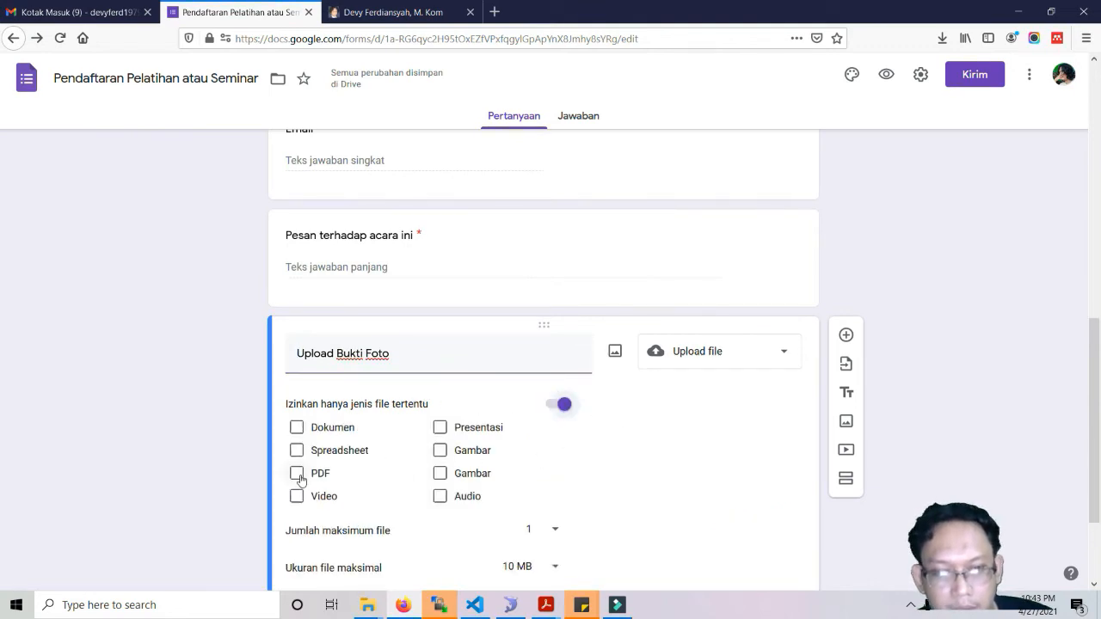
{"action": "left_click", "coordinate": [440, 451]}
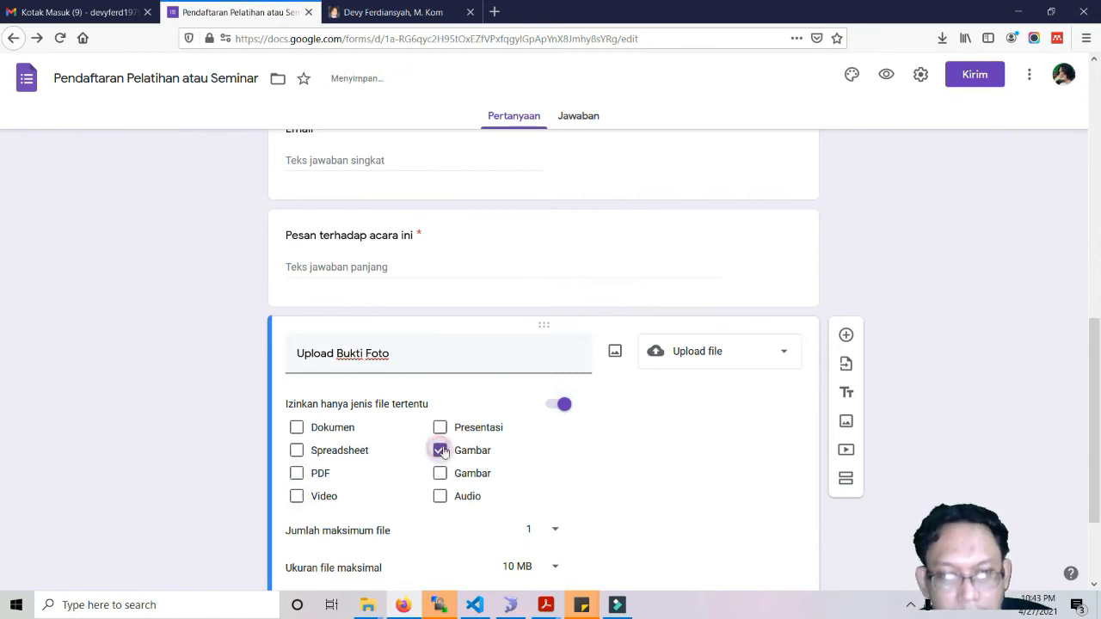
Keep the maximum file size at 10 MB and mark the question Wajib diisi (required).
{"action": "scroll", "coordinate": [554, 465], "scroll_direction": "down", "scroll_amount": 2}
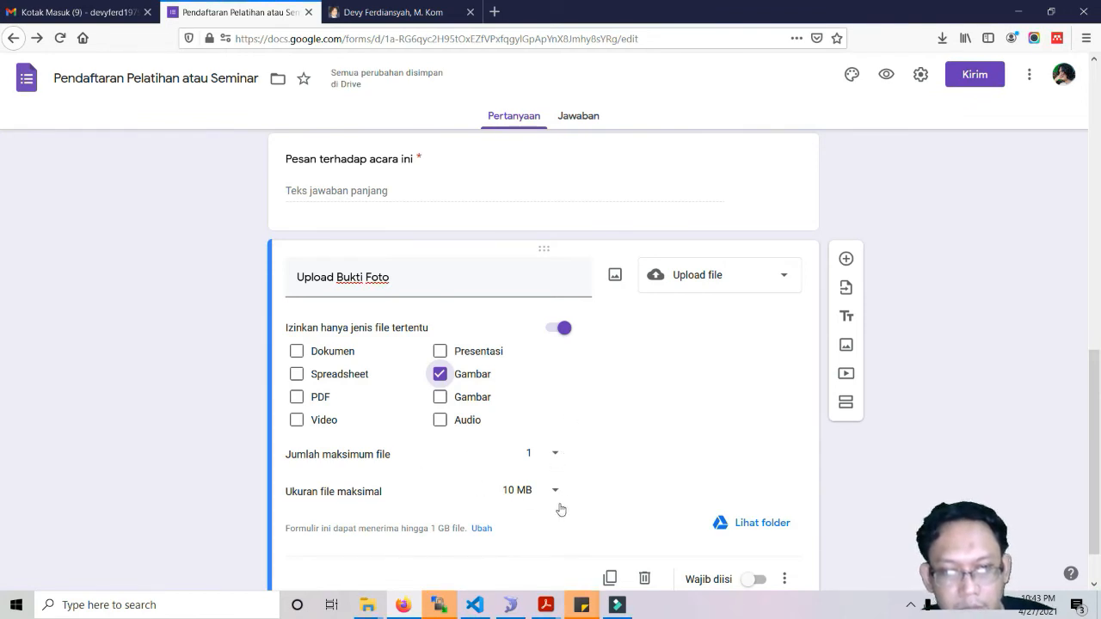
{"action": "left_click", "coordinate": [554, 494]}
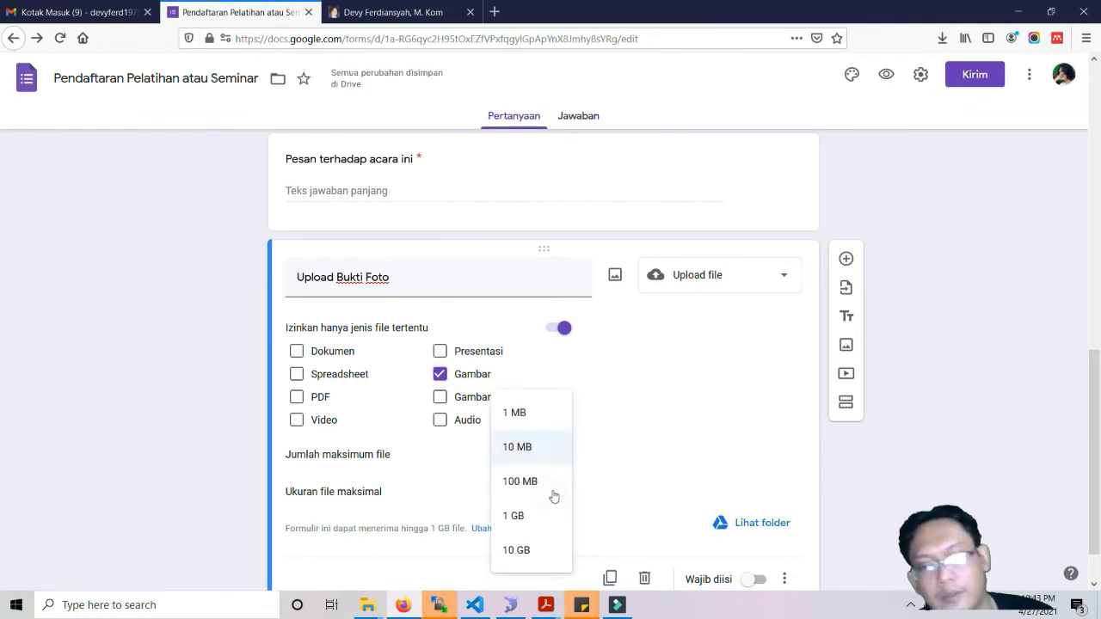
{"action": "left_click", "coordinate": [524, 448]}
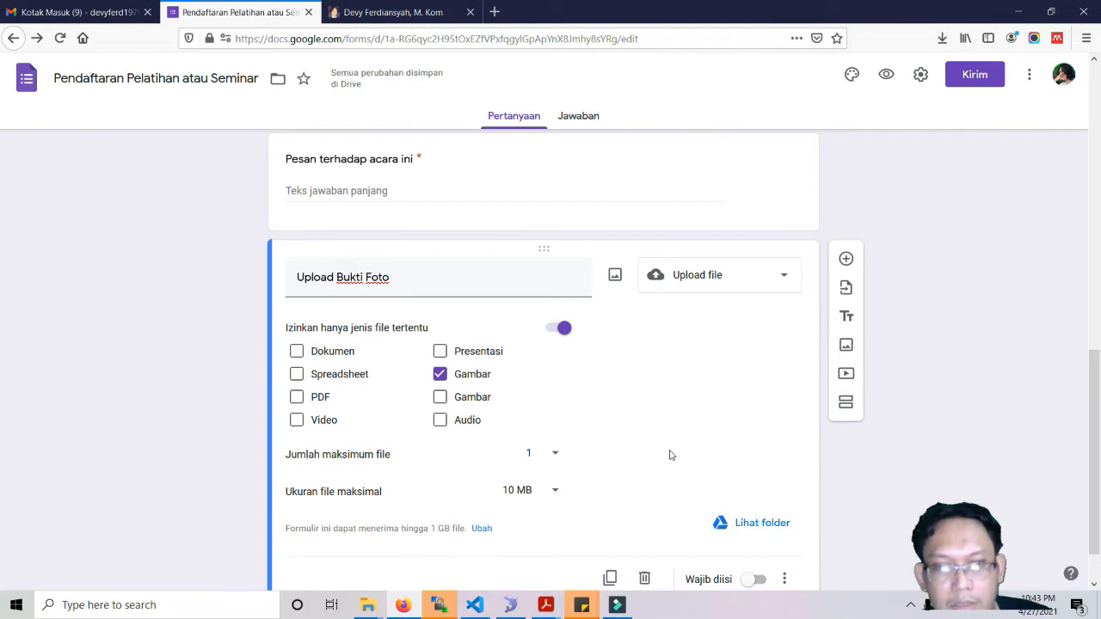
{"action": "scroll", "coordinate": [671, 454], "scroll_direction": "down", "scroll_amount": 1}
{"action": "left_click", "coordinate": [748, 523]}
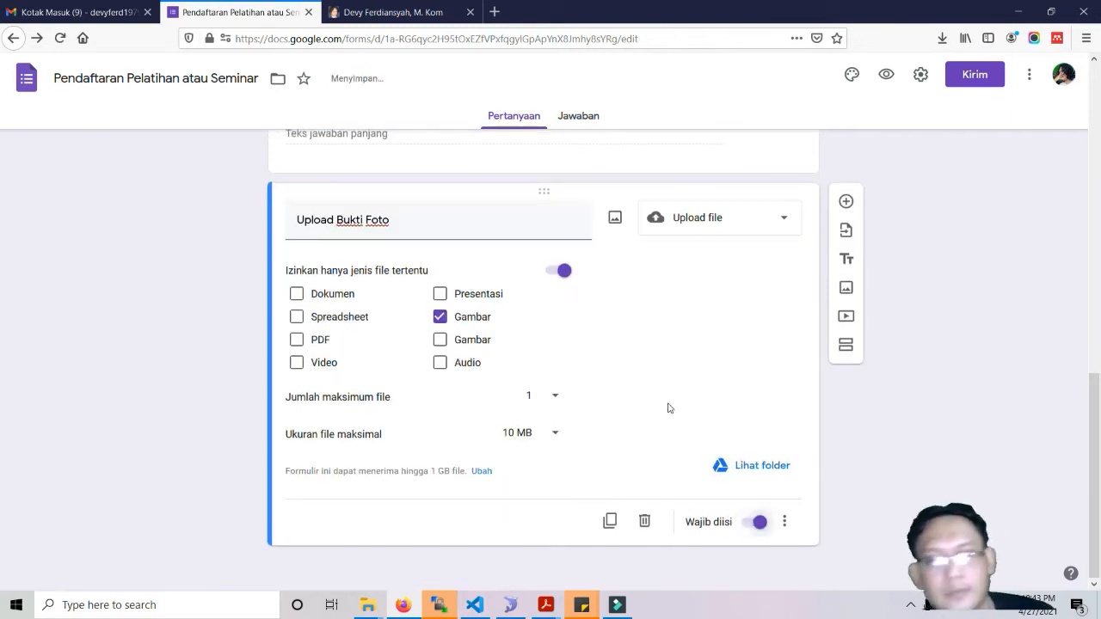
{"action": "scroll", "coordinate": [669, 408], "scroll_direction": "up", "scroll_amount": 8}
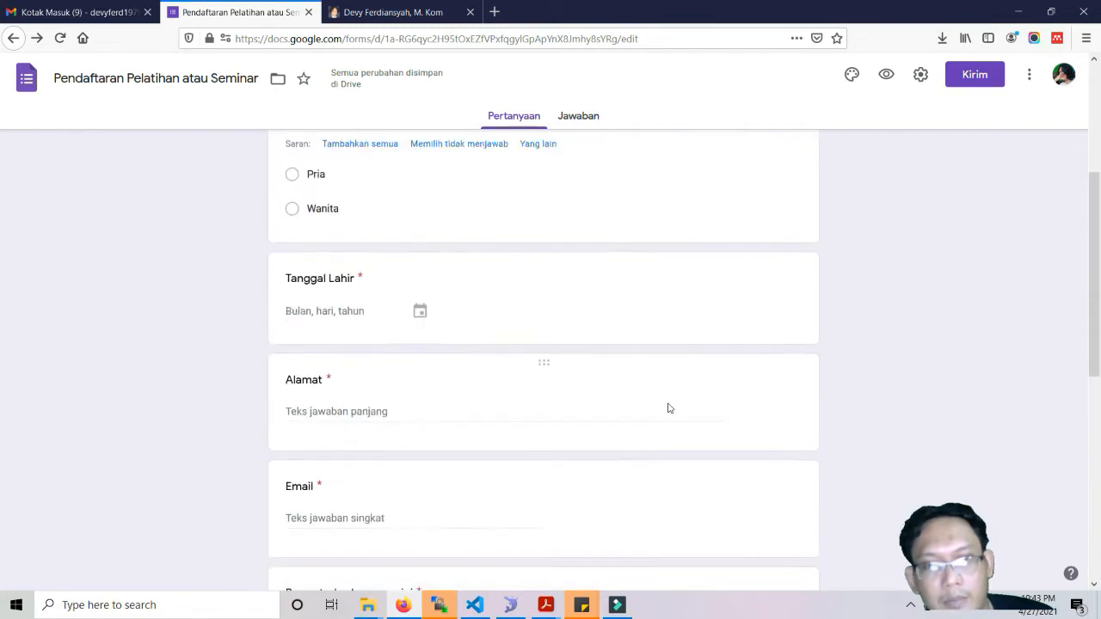
{"action": "scroll", "coordinate": [669, 408], "scroll_direction": "up", "scroll_amount": 4}
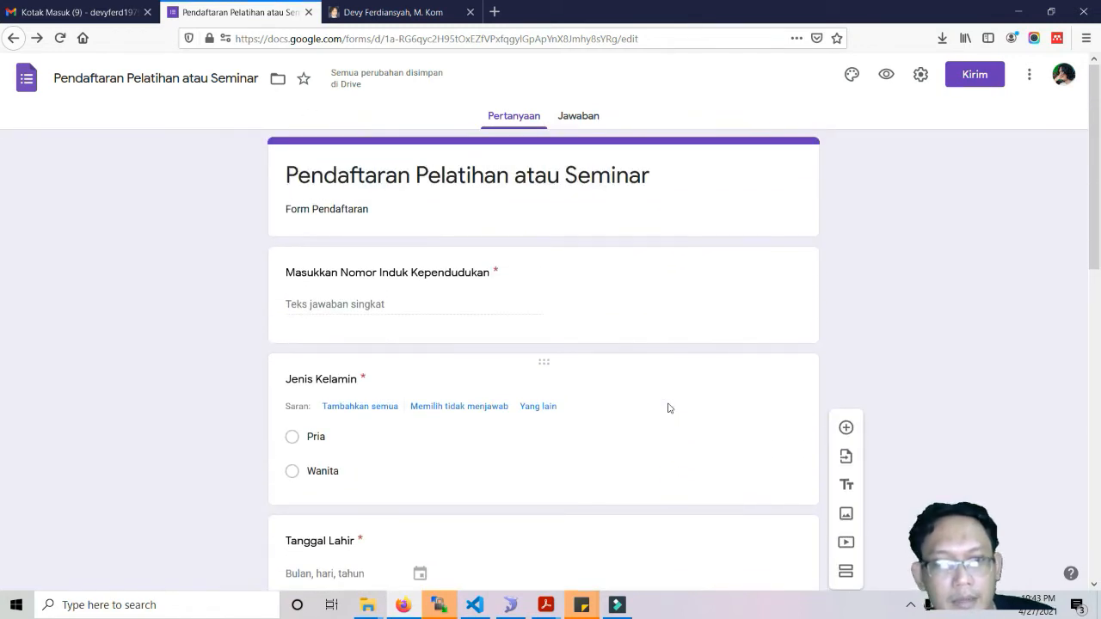
{"action": "scroll", "coordinate": [669, 408], "scroll_direction": "down", "scroll_amount": 4}
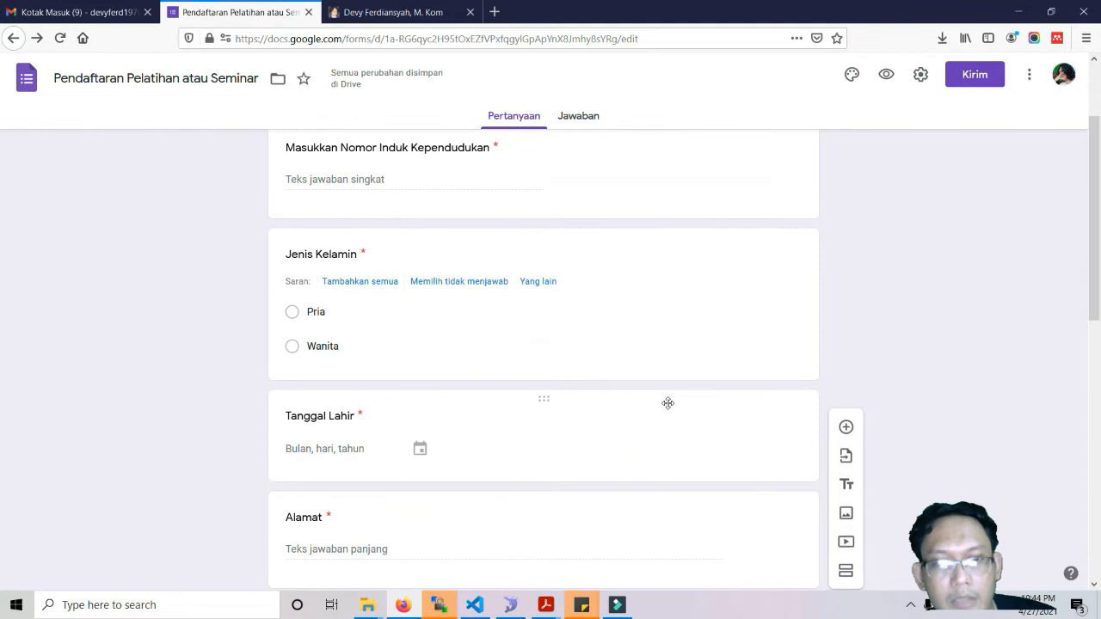
{"action": "scroll", "coordinate": [669, 408], "scroll_direction": "down", "scroll_amount": 5}
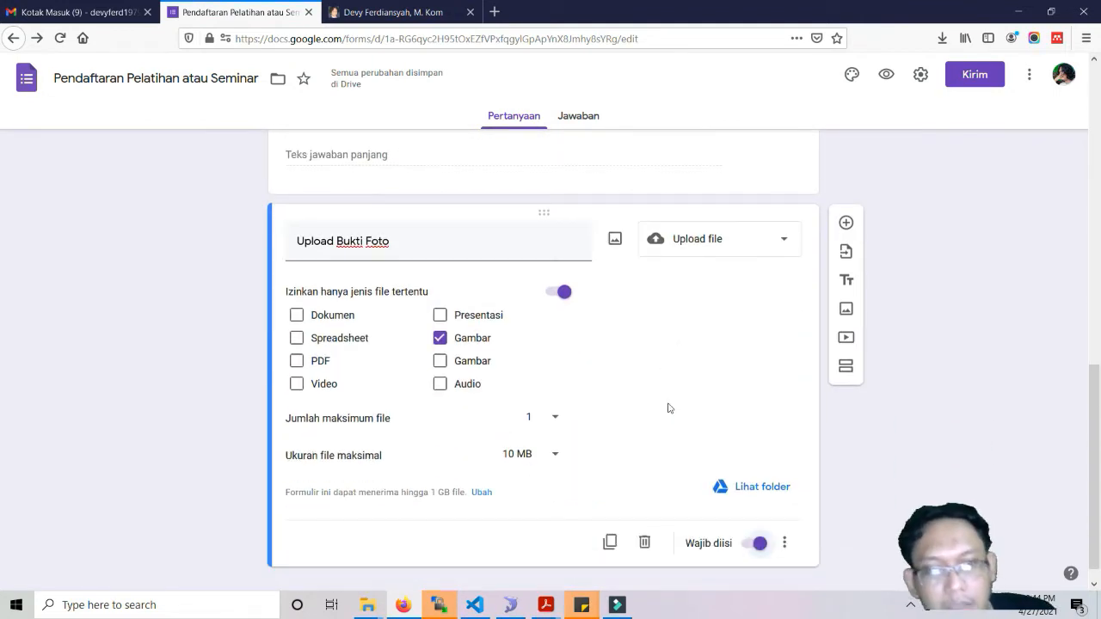
{"action": "scroll", "coordinate": [669, 408], "scroll_direction": "down", "scroll_amount": 1}
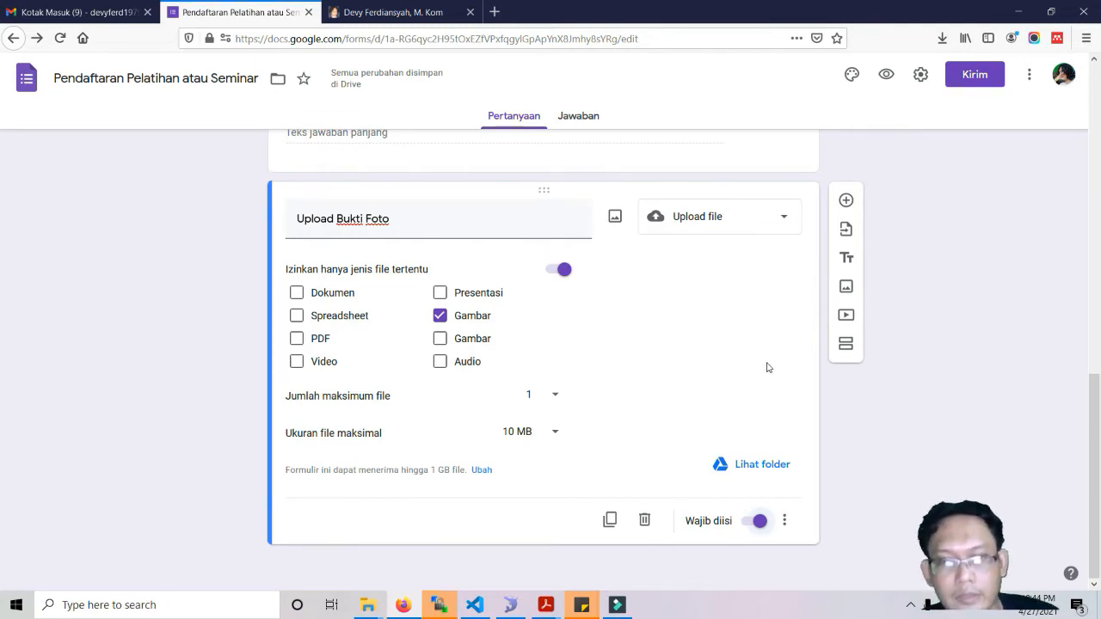
{"action": "scroll", "coordinate": [768, 367], "scroll_direction": "up", "scroll_amount": 15}
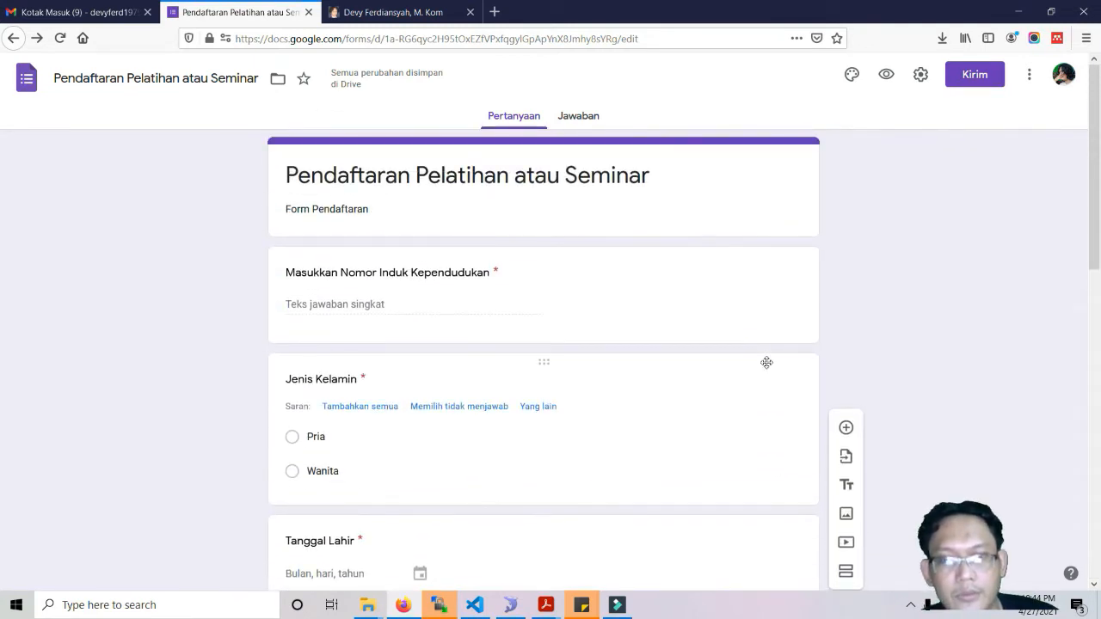
Copy the form's shortened share link from the Kirim dialog.
{"action": "left_click", "coordinate": [970, 79]}
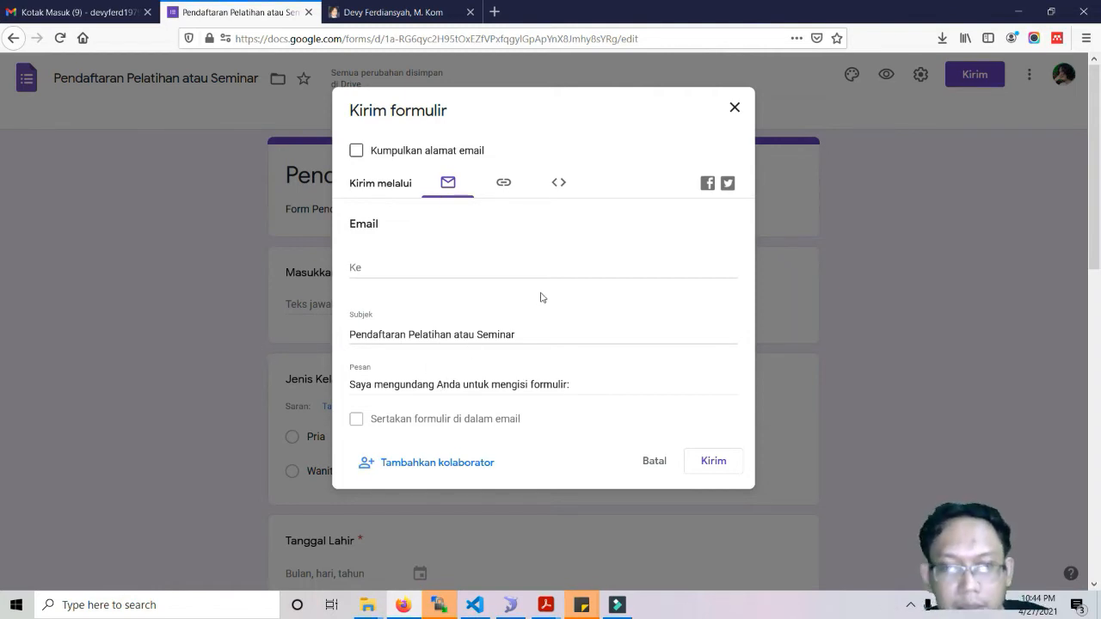
{"action": "left_click", "coordinate": [504, 188]}
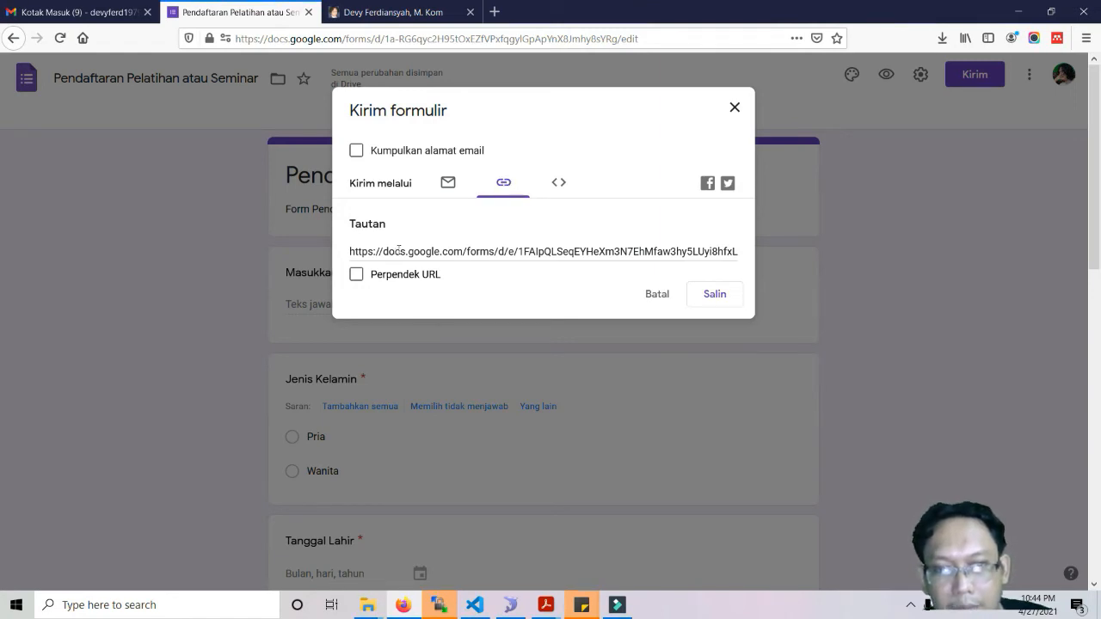
{"action": "left_click", "coordinate": [359, 277]}
{"action": "key", "text": "ctrl+c"}
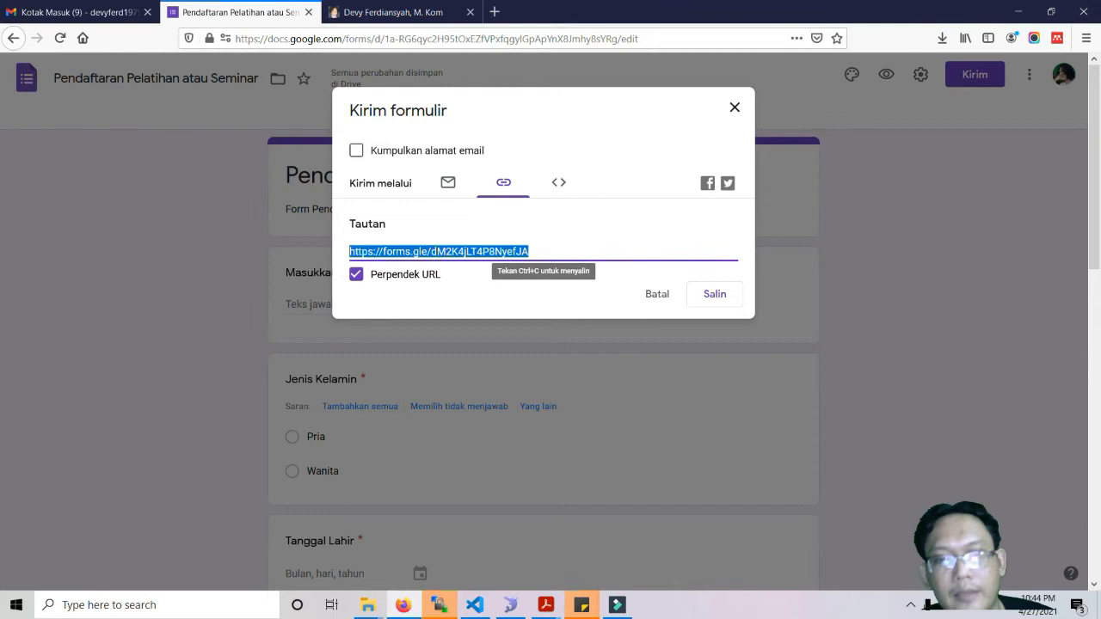
{"action": "left_click", "coordinate": [707, 296]}
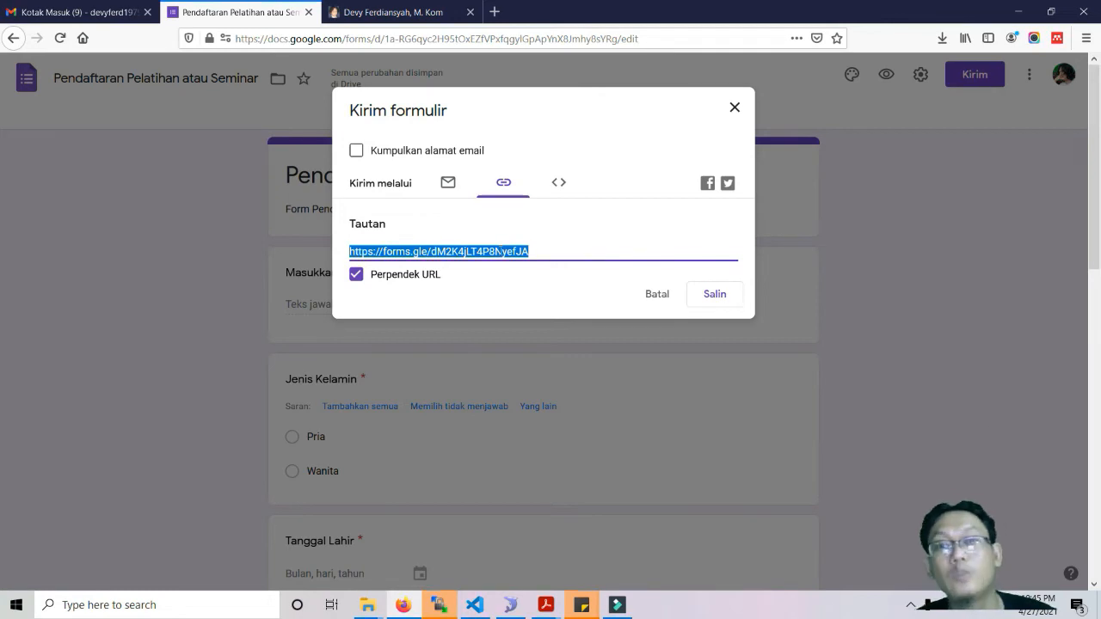
Open the copied short link in a new browser tab to load the live form.
{"action": "left_click", "coordinate": [495, 13]}
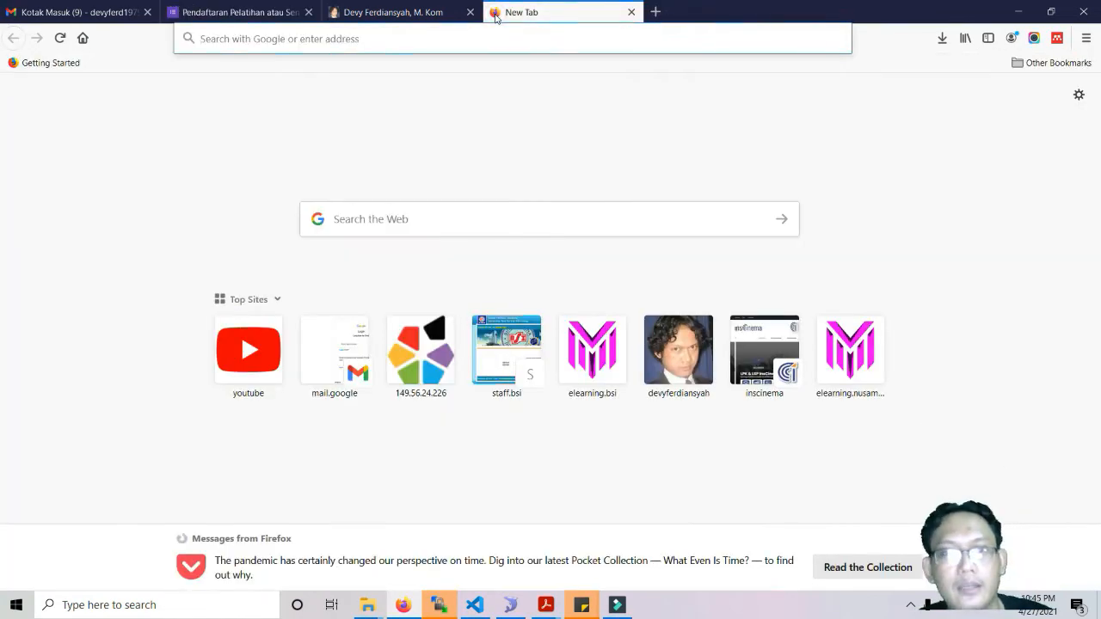
{"action": "key", "text": "ctrl+v"}
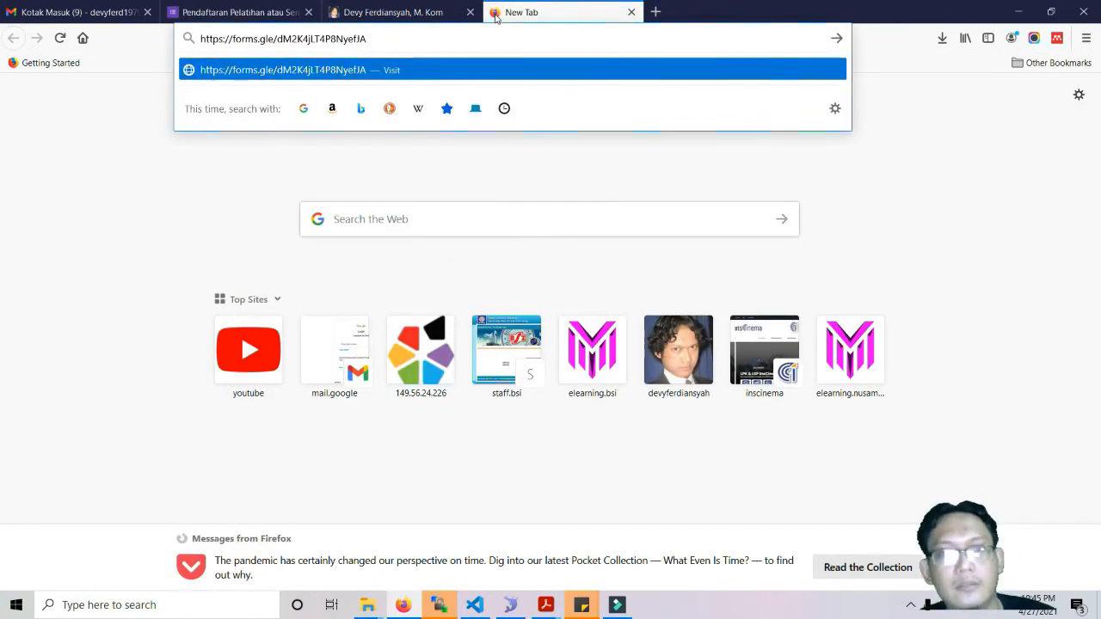
{"action": "key", "text": "Return"}
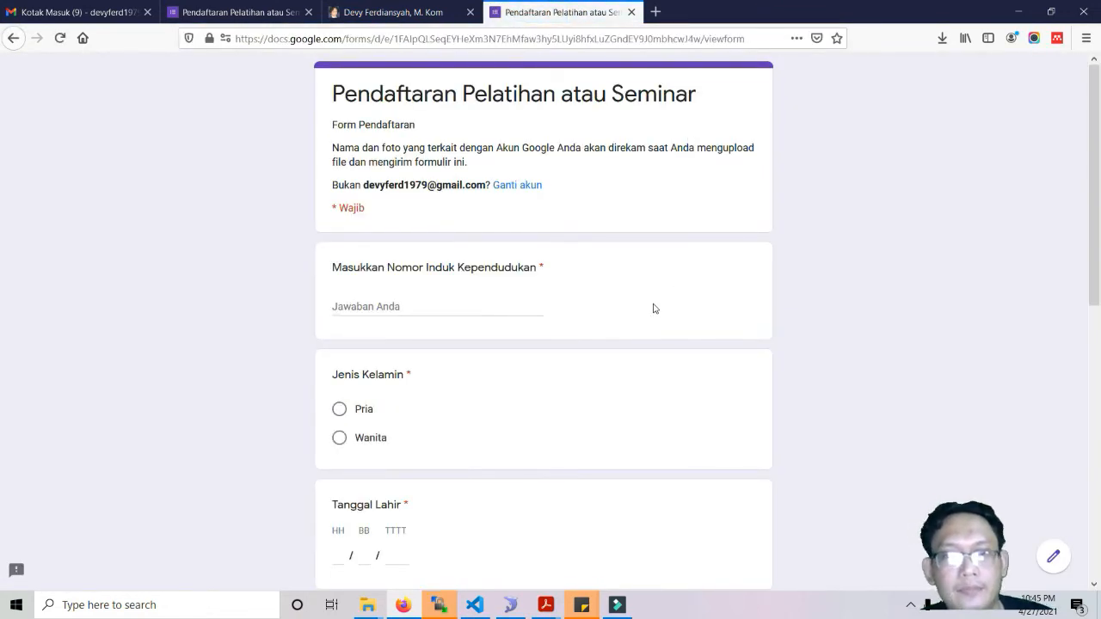
{"action": "scroll", "coordinate": [653, 307], "scroll_direction": "down", "scroll_amount": 1}
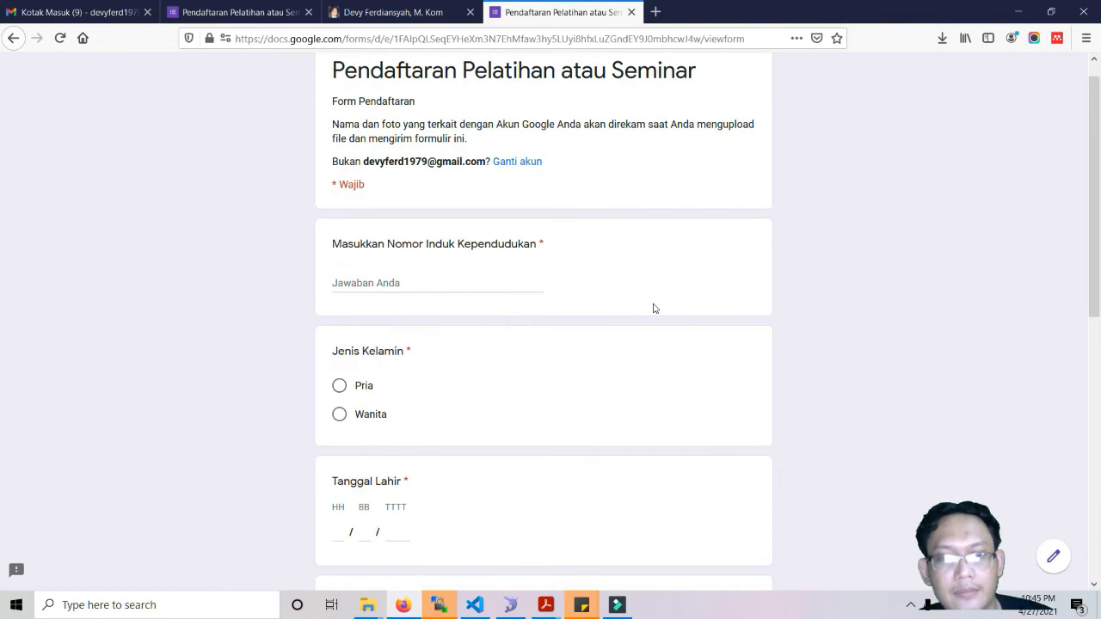
Type the respondent's full name into the NIK answer, triggering the 16-character limit error.
{"action": "scroll", "coordinate": [653, 307], "scroll_direction": "up", "scroll_amount": 1}
{"action": "scroll", "coordinate": [653, 308], "scroll_direction": "down", "scroll_amount": 4}
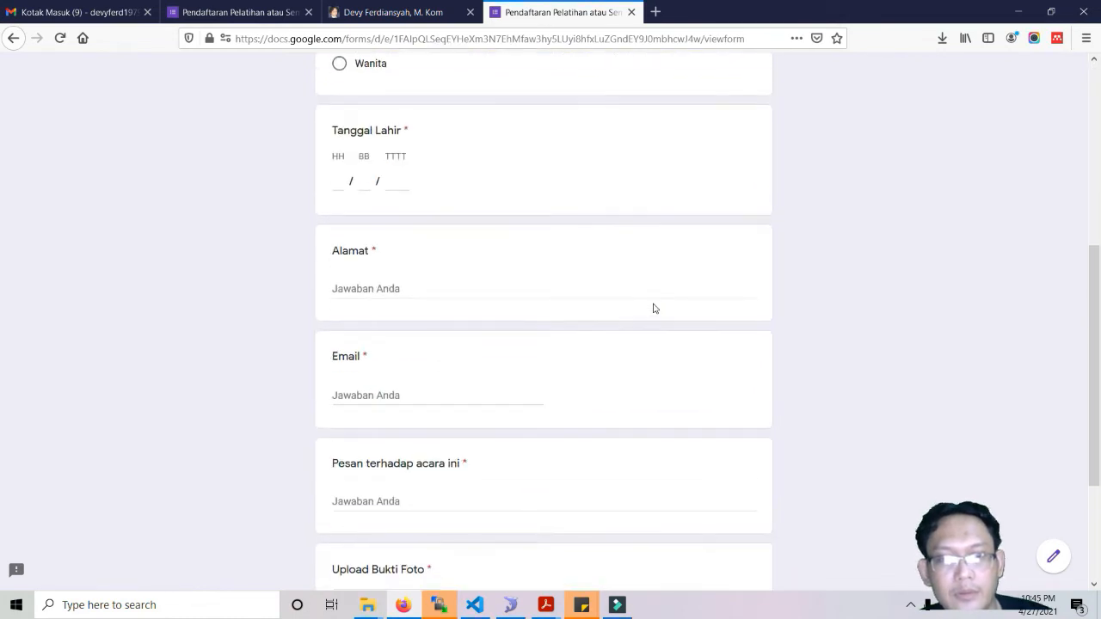
{"action": "scroll", "coordinate": [654, 307], "scroll_direction": "down", "scroll_amount": 3}
{"action": "scroll", "coordinate": [654, 308], "scroll_direction": "up", "scroll_amount": 7}
{"action": "left_click", "coordinate": [448, 299]}
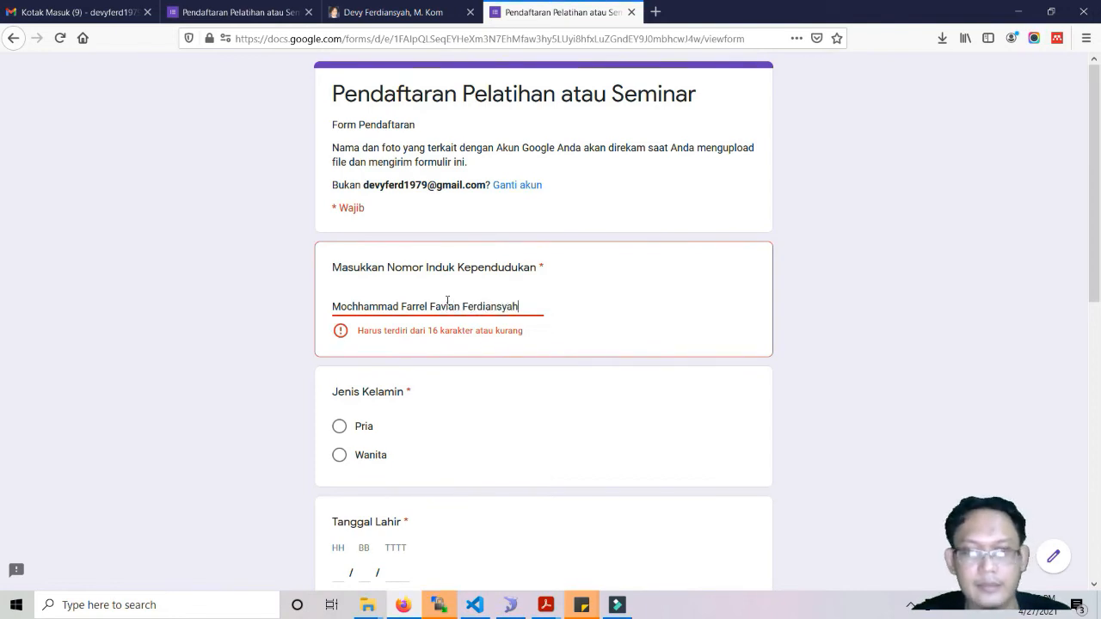
Replace the NIK answer with the ID number and choose Pria as the gender.
{"action": "triple_click", "coordinate": [510, 306]}
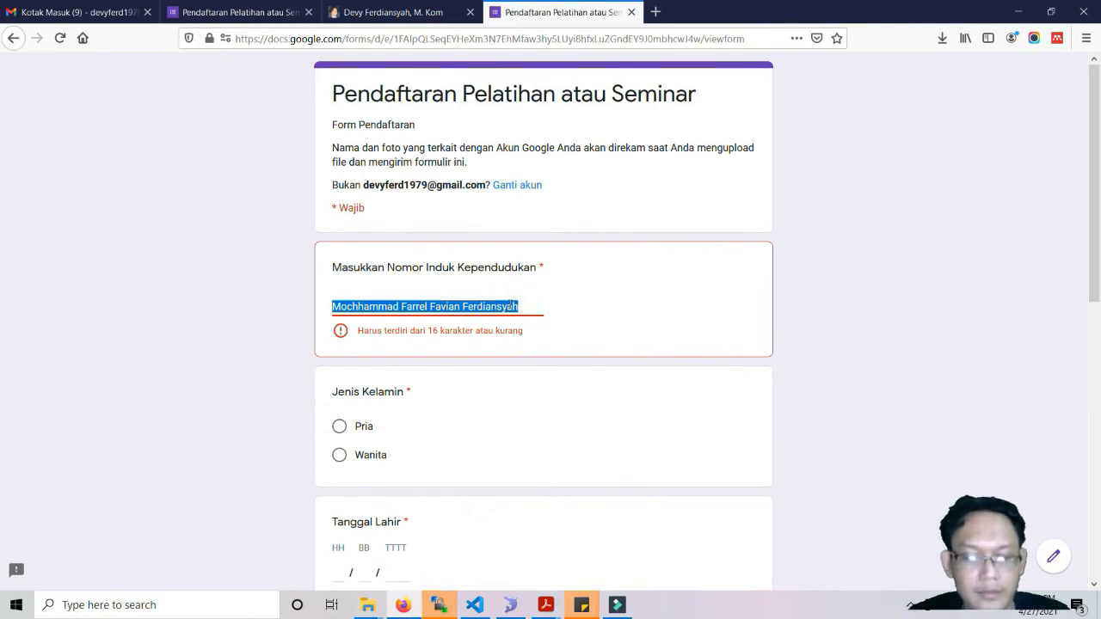
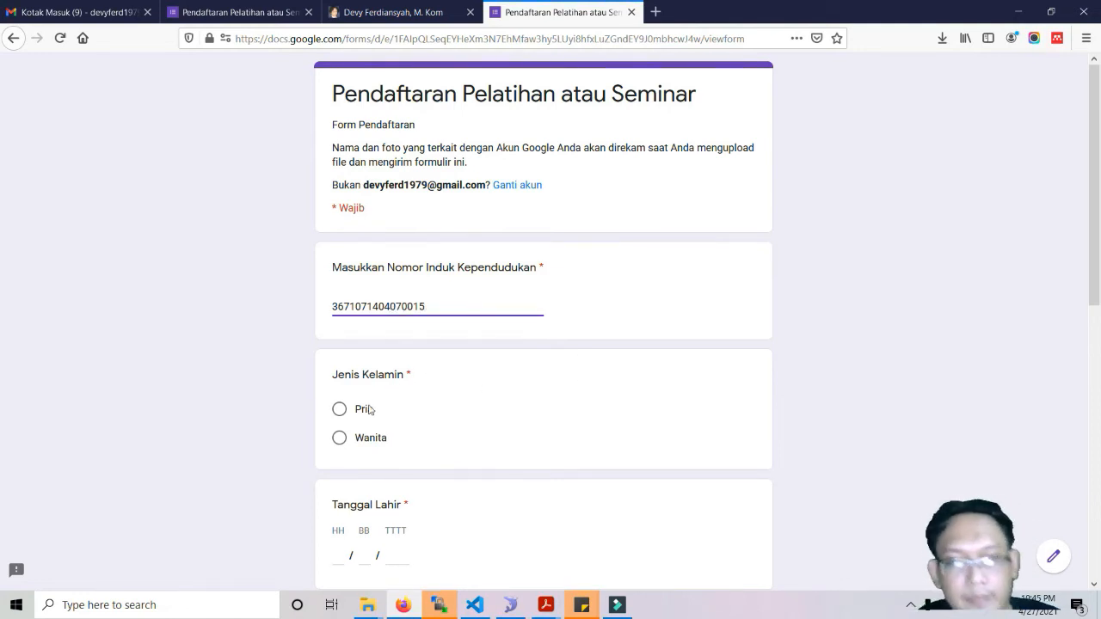
{"action": "left_click", "coordinate": [341, 410]}
Enter the birth date as 14/04/2017.
{"action": "scroll", "coordinate": [445, 425], "scroll_direction": "down", "scroll_amount": 2}
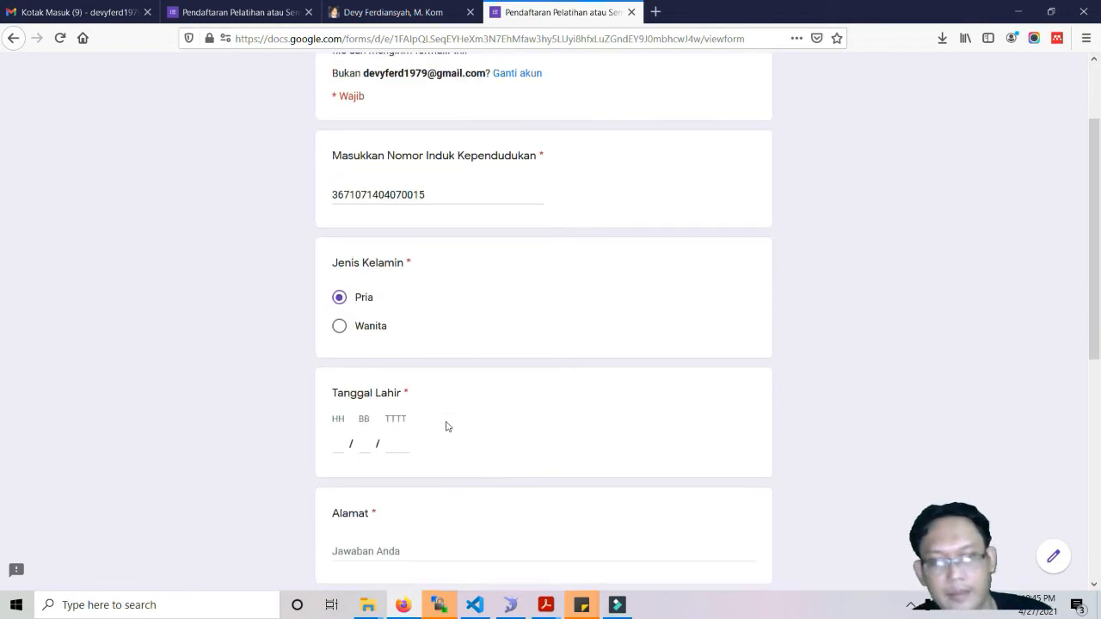
{"action": "left_click", "coordinate": [339, 443]}
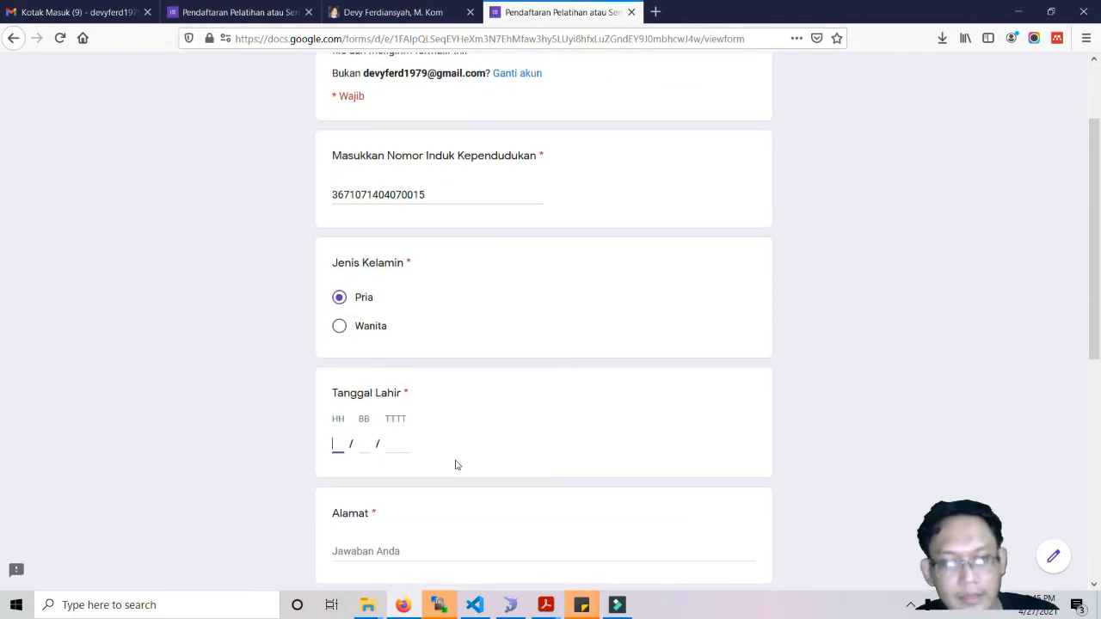
{"action": "type", "text": "14"}
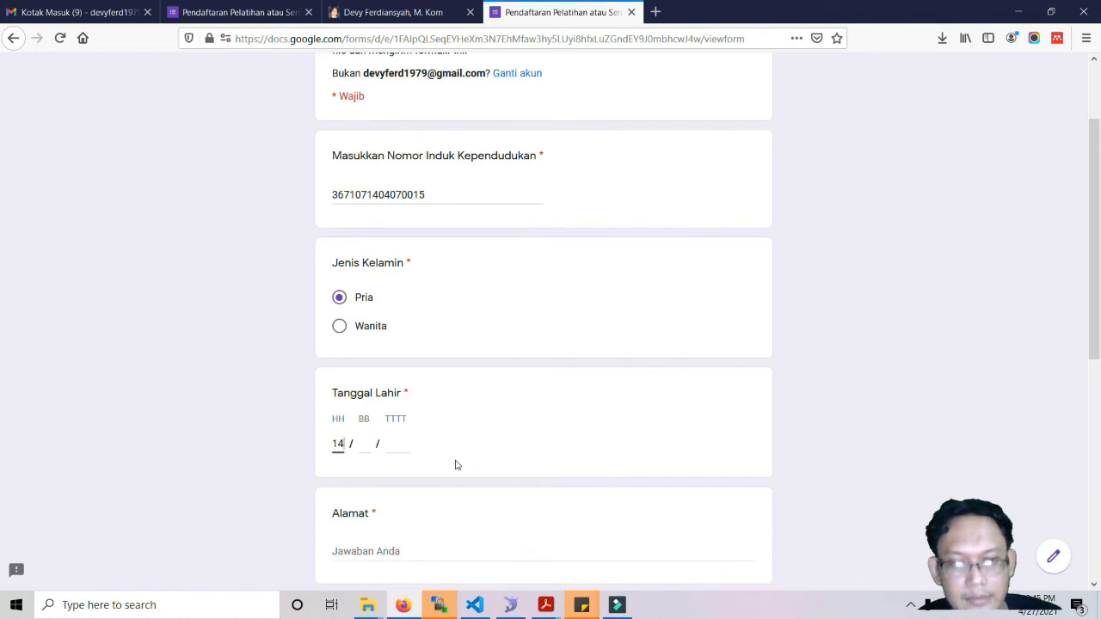
{"action": "key", "text": "Tab"}
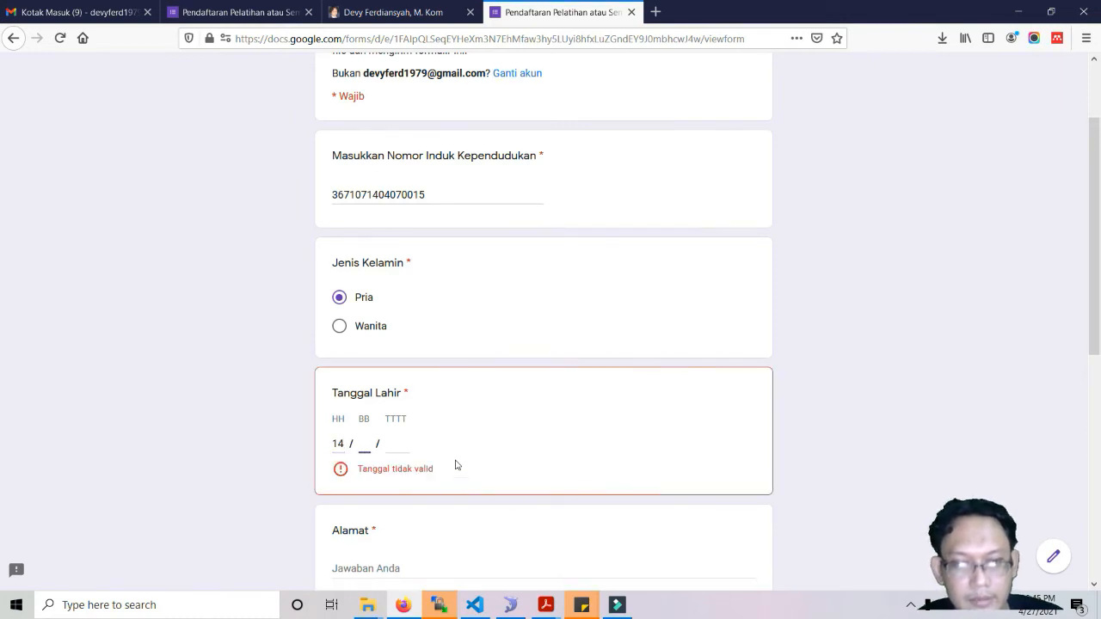
{"action": "type", "text": "04"}
{"action": "key", "text": "Tab"}
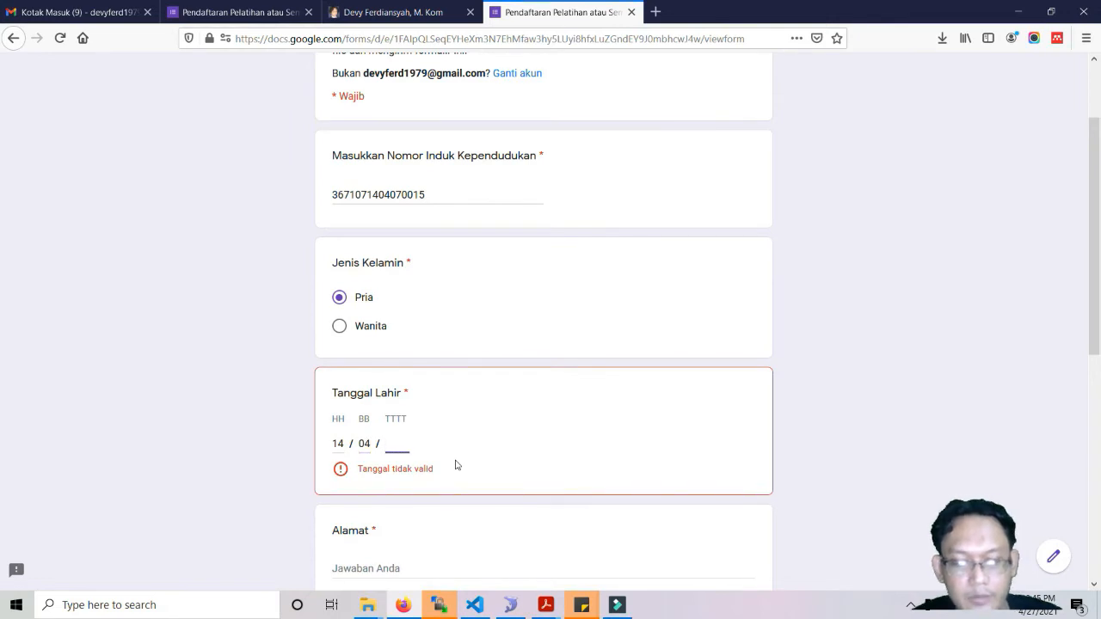
{"action": "type", "text": "2017"}
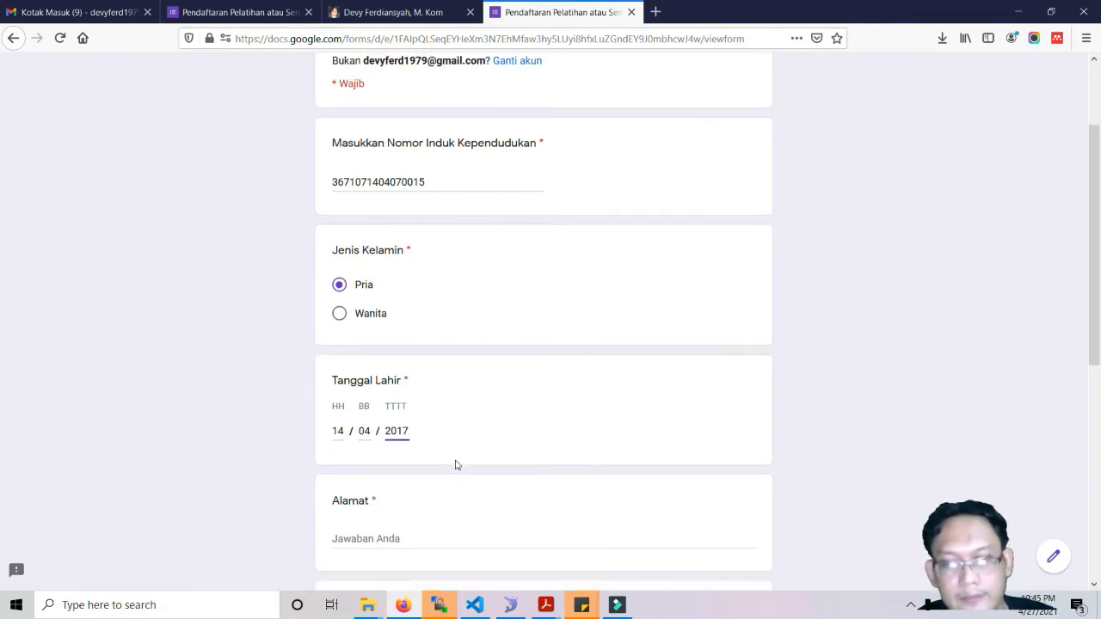
Answer address Tangerang, the contact's e-mail, and the message Bagus.
{"action": "scroll", "coordinate": [456, 465], "scroll_direction": "down", "scroll_amount": 3}
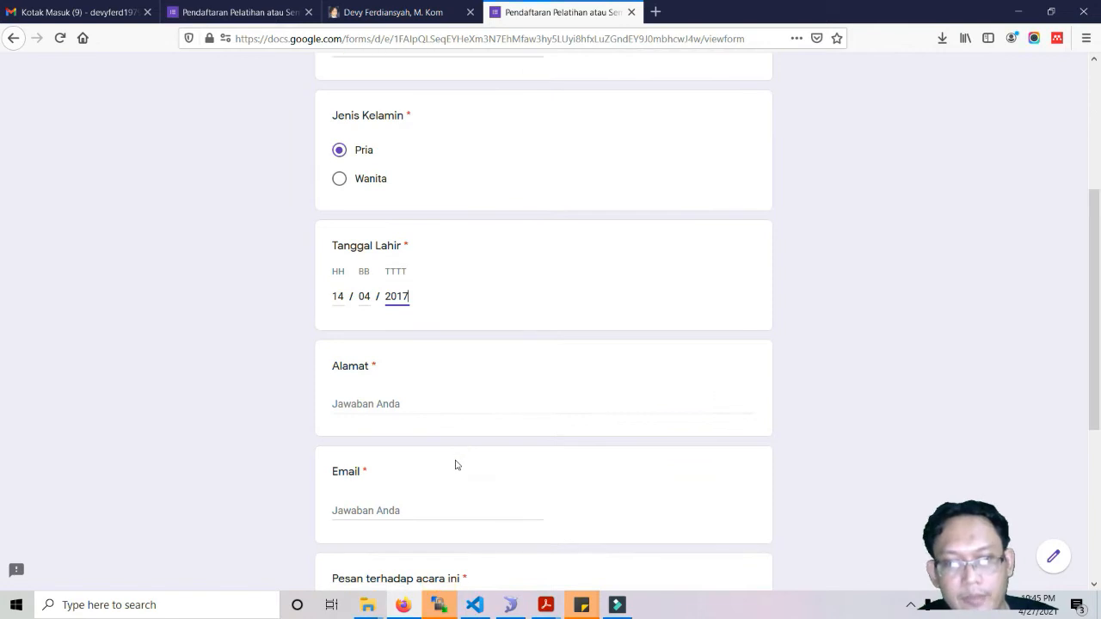
{"action": "left_click", "coordinate": [397, 403]}
{"action": "type", "text": "Tangerang"}
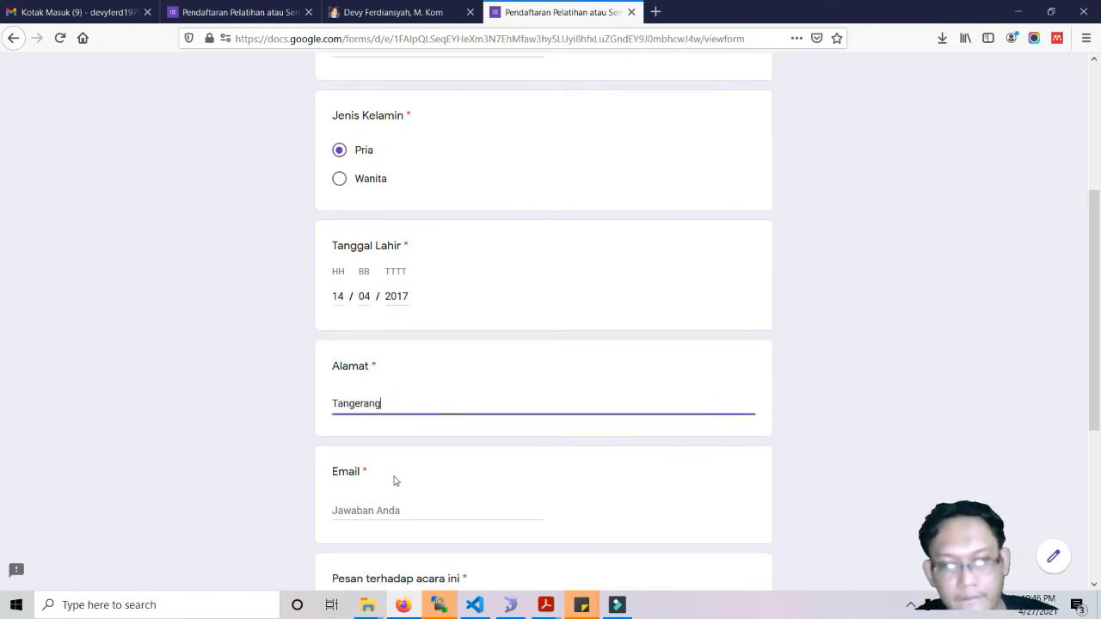
{"action": "left_click", "coordinate": [386, 507]}
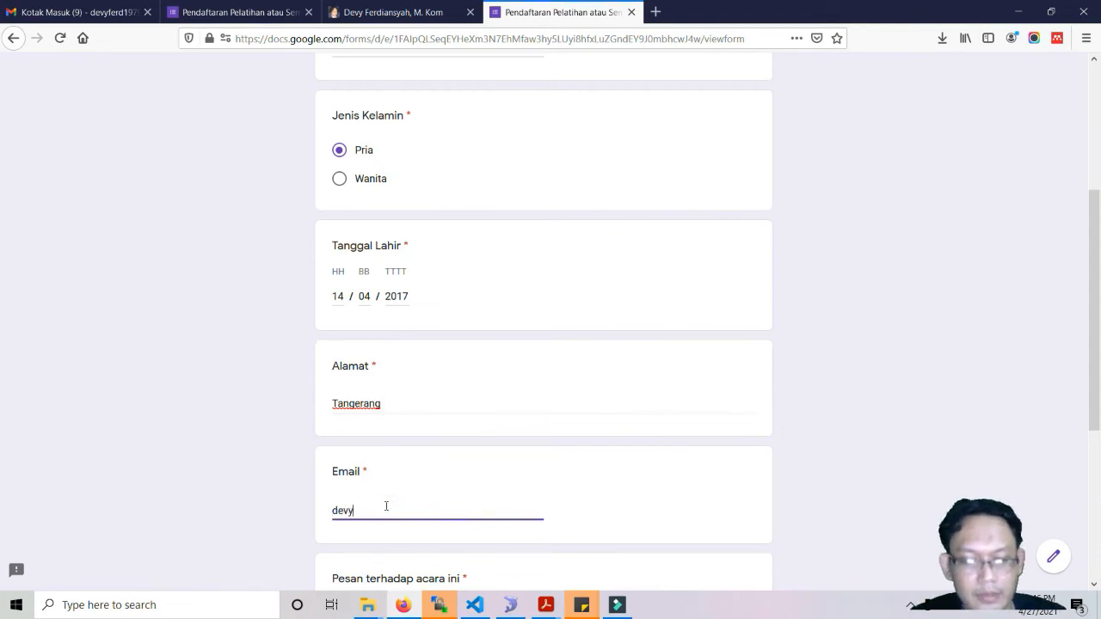
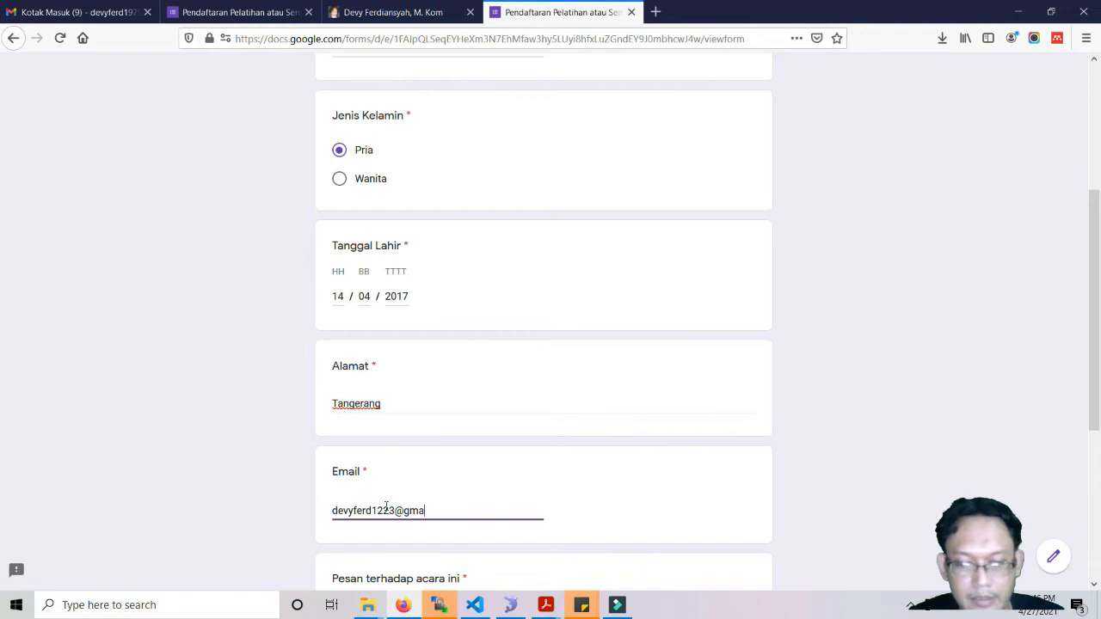
{"action": "scroll", "coordinate": [387, 506], "scroll_direction": "down", "scroll_amount": 2}
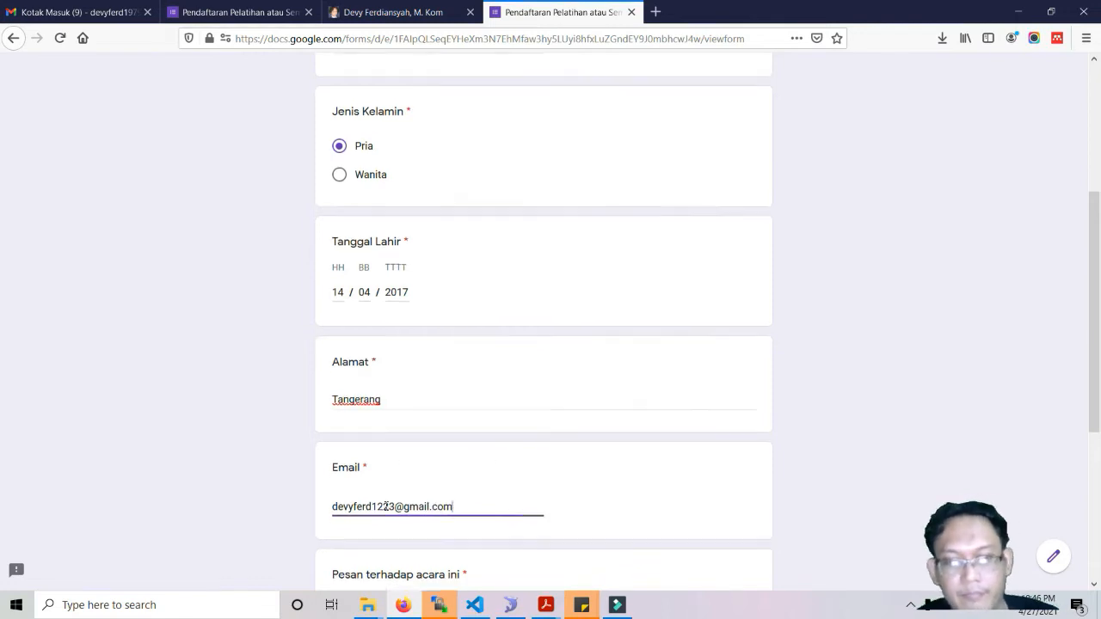
{"action": "left_click", "coordinate": [398, 427]}
{"action": "type", "text": "Bagus"}
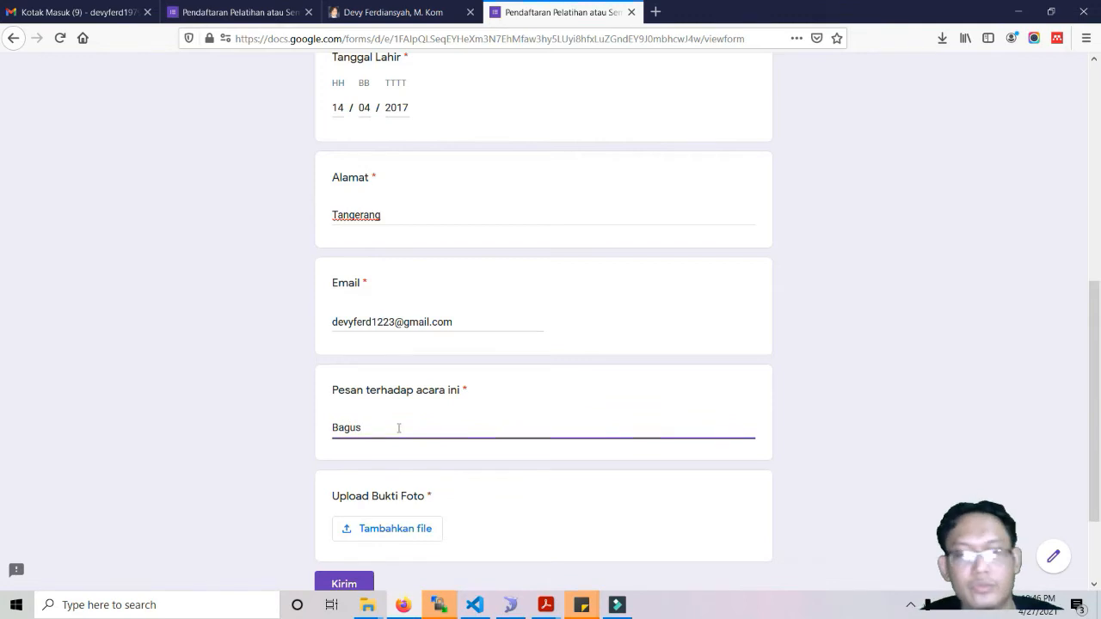
{"action": "scroll", "coordinate": [398, 428], "scroll_direction": "down", "scroll_amount": 2}
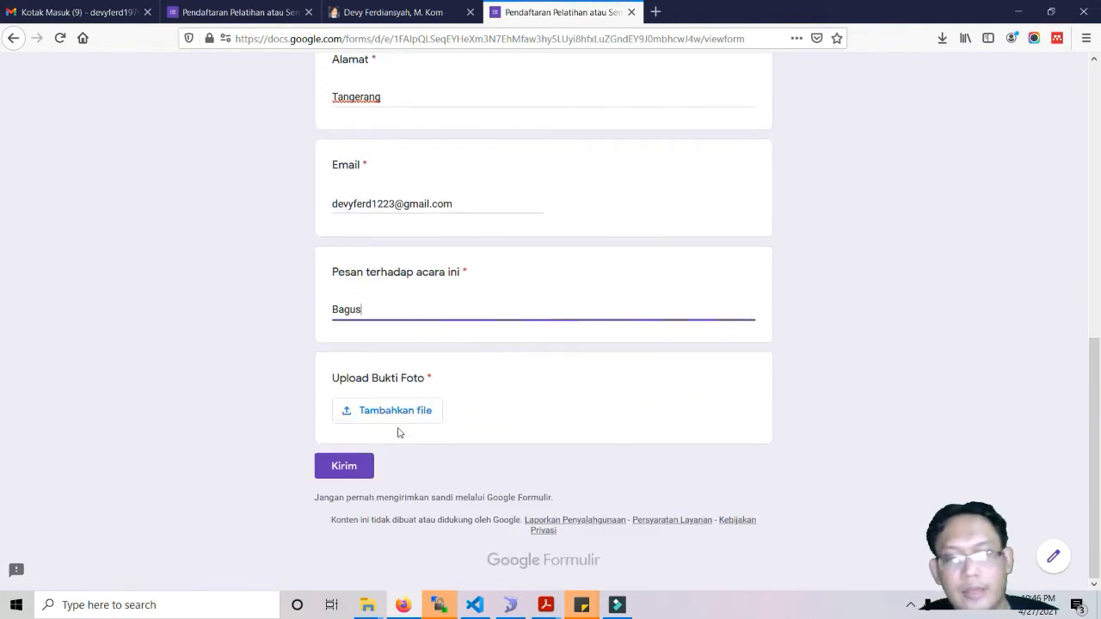
{"action": "left_click", "coordinate": [410, 416]}
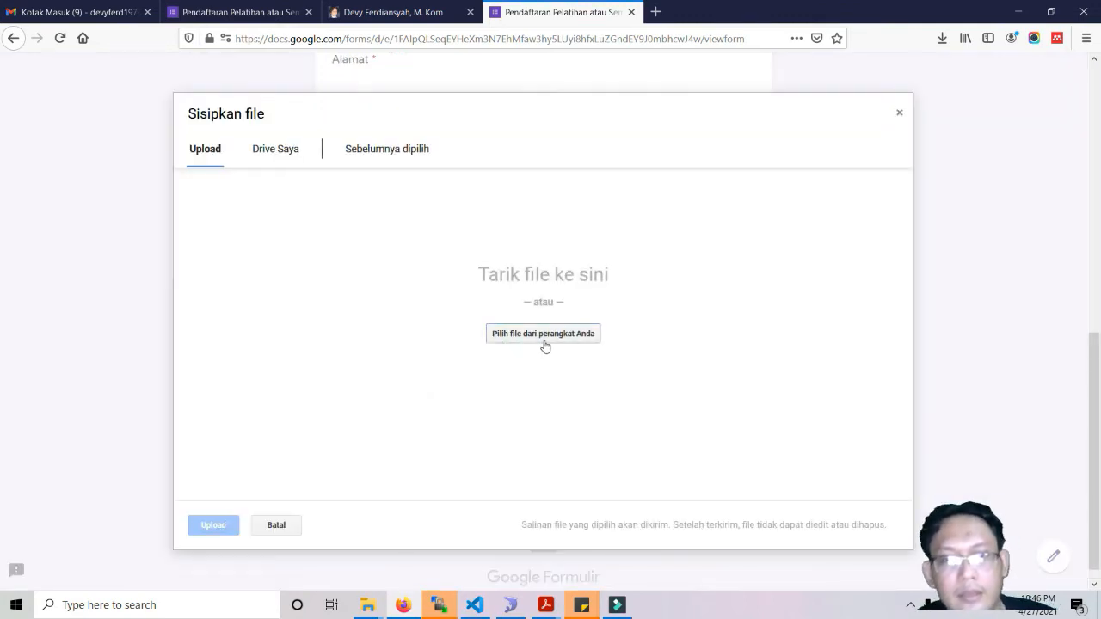
Drag arsitektur_enterprise.png from D:\DVF\Konten Youtube into the form's upload dialog.
{"action": "left_click", "coordinate": [367, 605]}
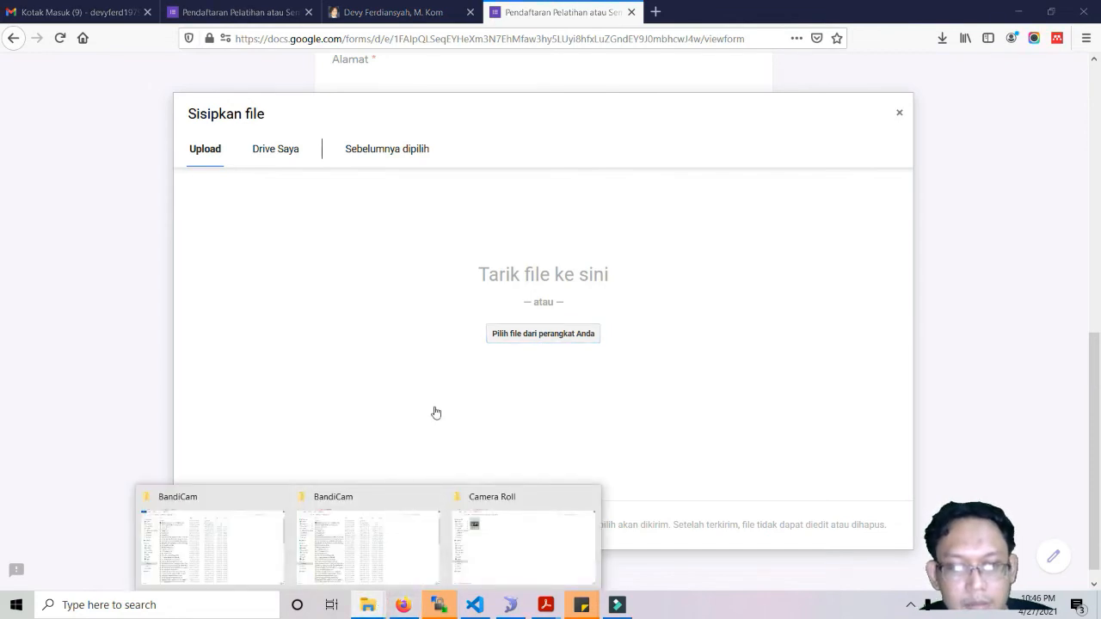
{"action": "mouse_move", "coordinate": [388, 555]}
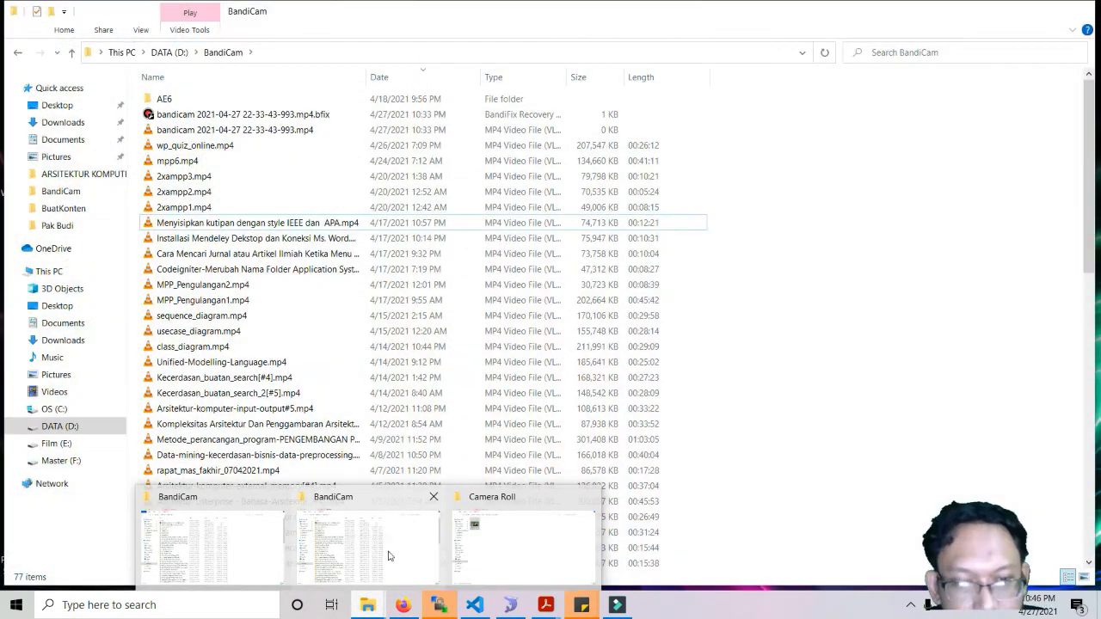
{"action": "left_click", "coordinate": [388, 556]}
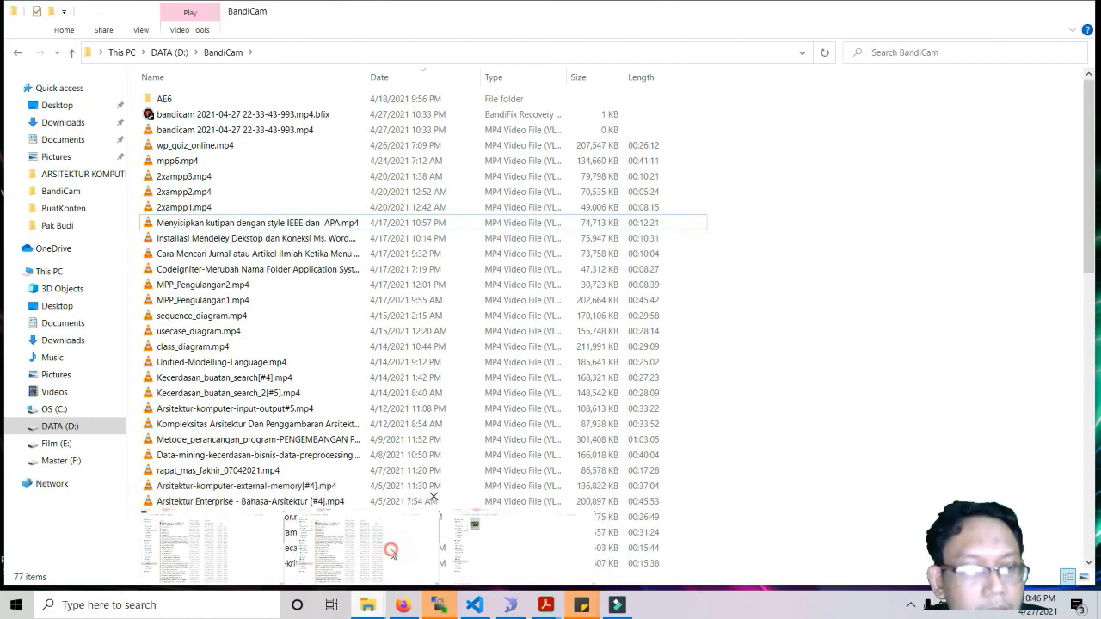
{"action": "left_click", "coordinate": [84, 426]}
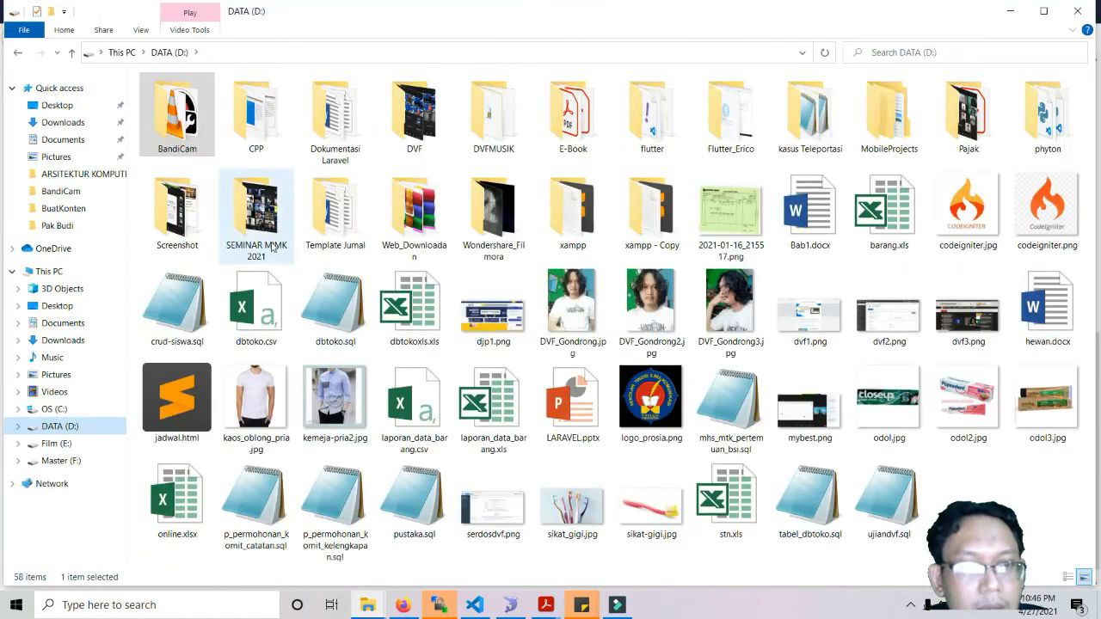
{"action": "double_click", "coordinate": [409, 125]}
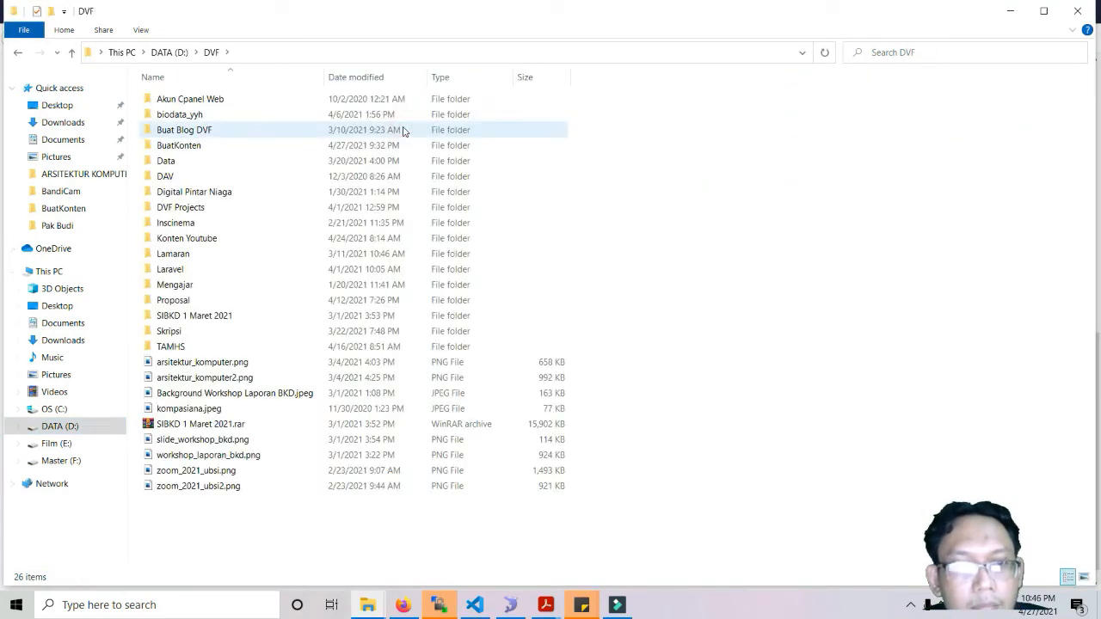
{"action": "double_click", "coordinate": [200, 238]}
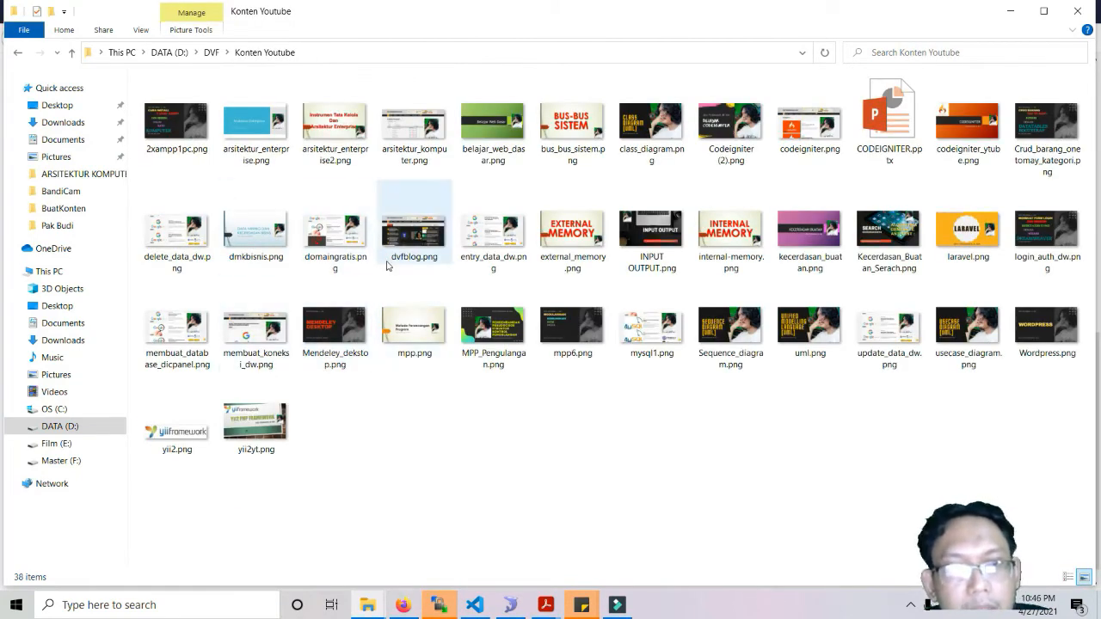
{"action": "left_click", "coordinate": [264, 148]}
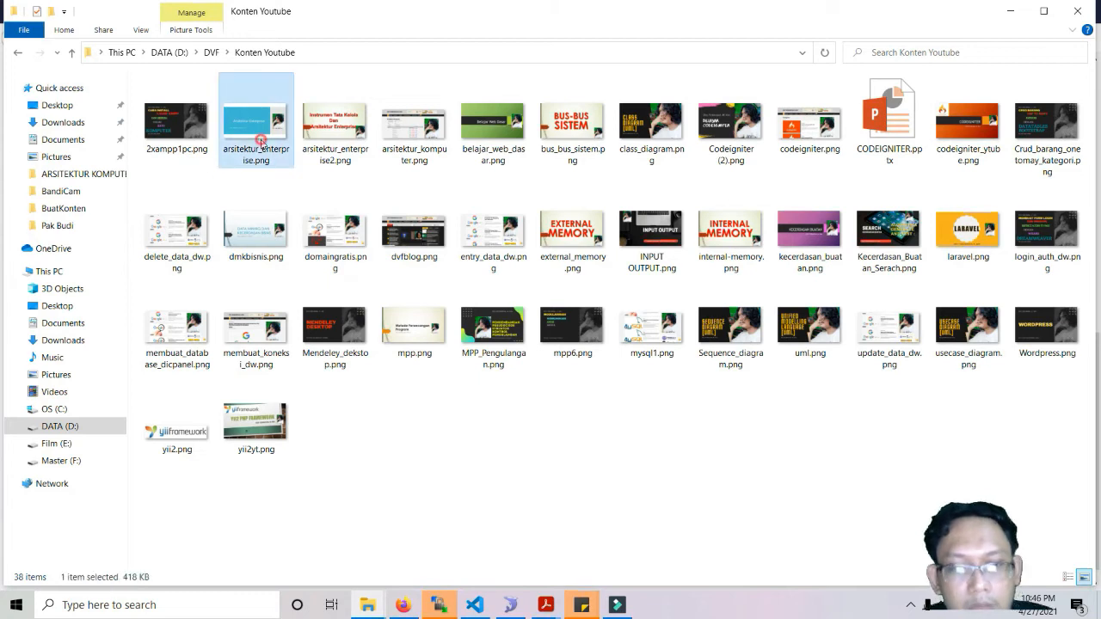
{"action": "left_click_drag", "start_coordinate": [263, 148], "coordinate": [456, 407]}
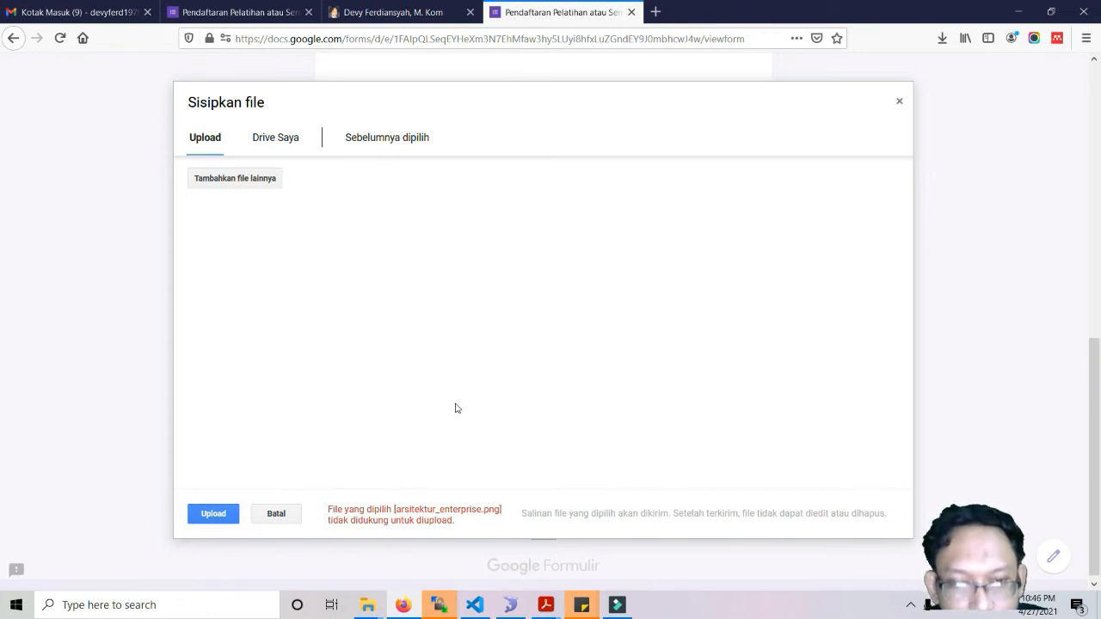
Drag DVF_Gondrong3.jpg from the D: drive into the upload dialog; it is rejected.
{"action": "mouse_move", "coordinate": [371, 608]}
{"action": "left_click", "coordinate": [399, 558]}
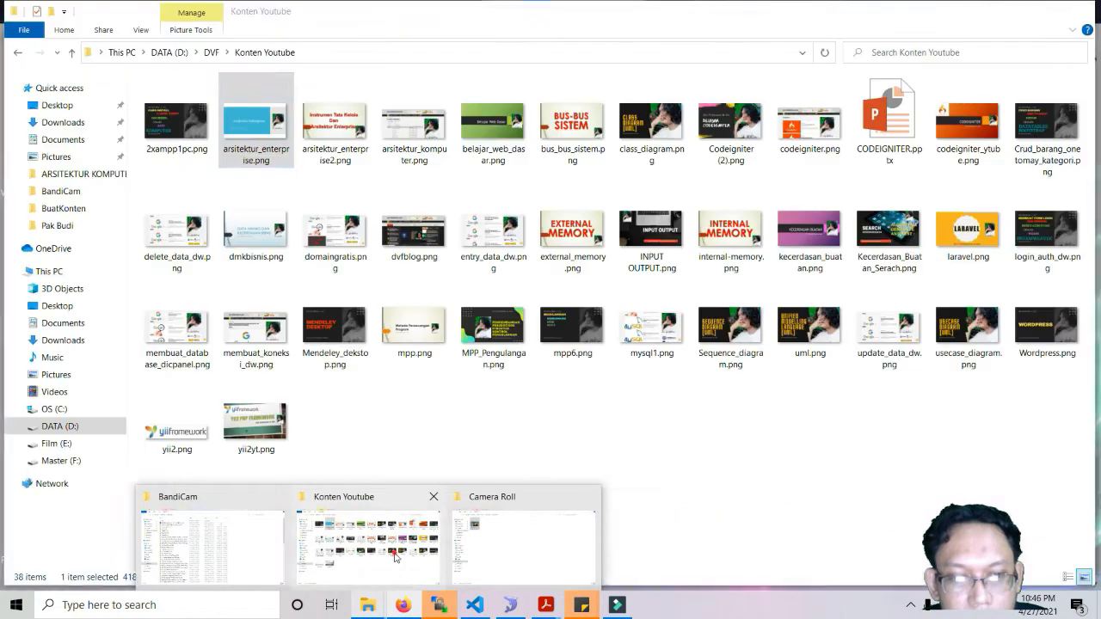
{"action": "left_click", "coordinate": [211, 53]}
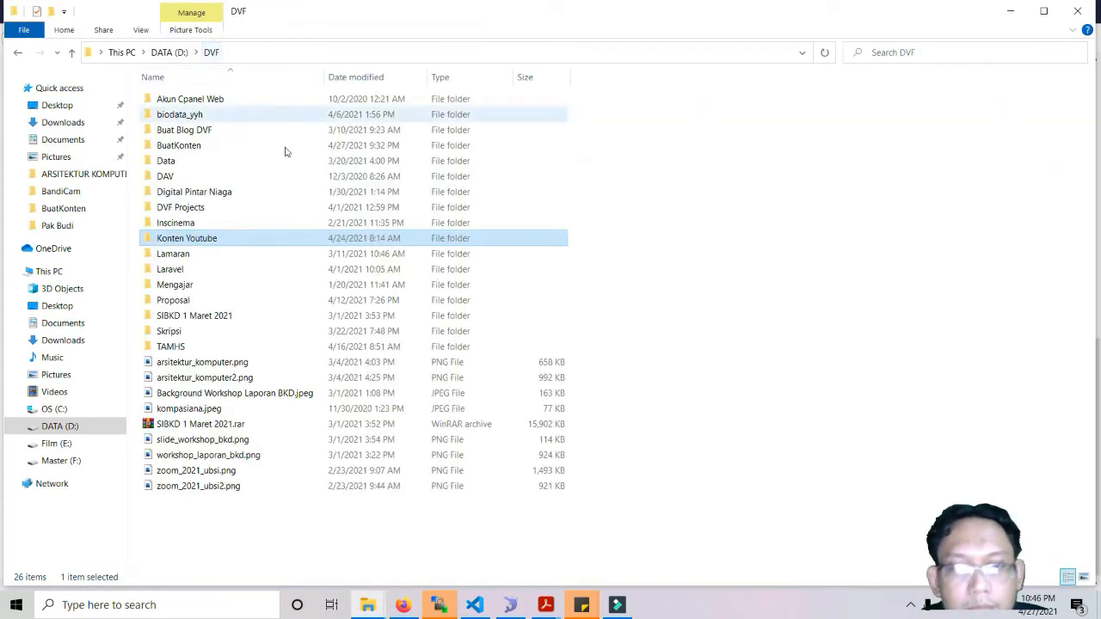
{"action": "left_click", "coordinate": [160, 52]}
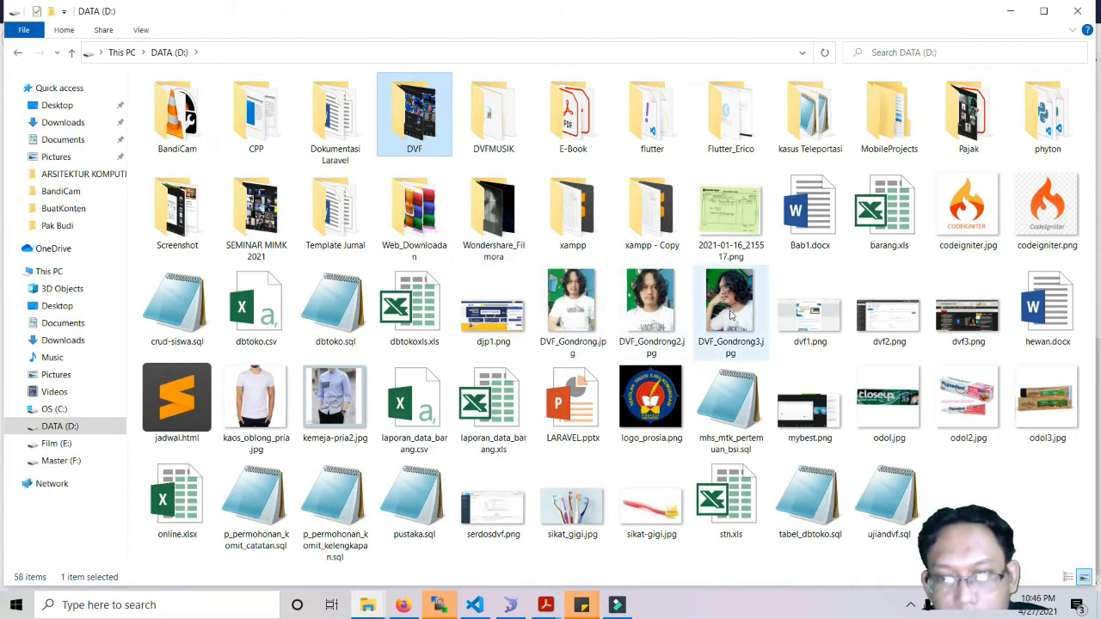
{"action": "left_click_drag", "start_coordinate": [730, 316], "coordinate": [447, 436]}
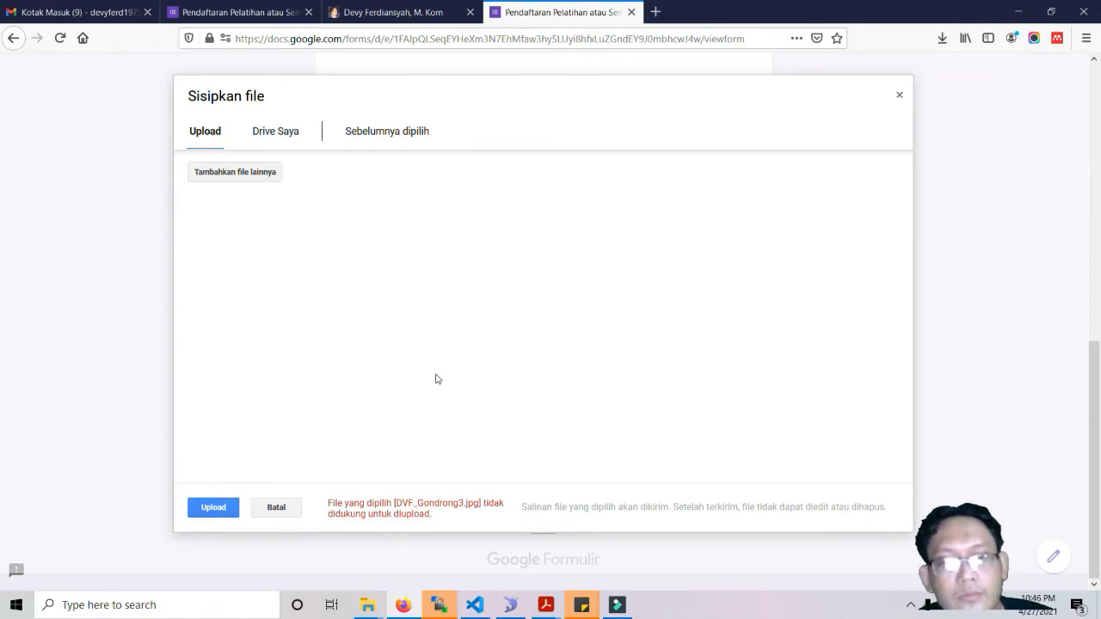
{"action": "left_click", "coordinate": [388, 11]}
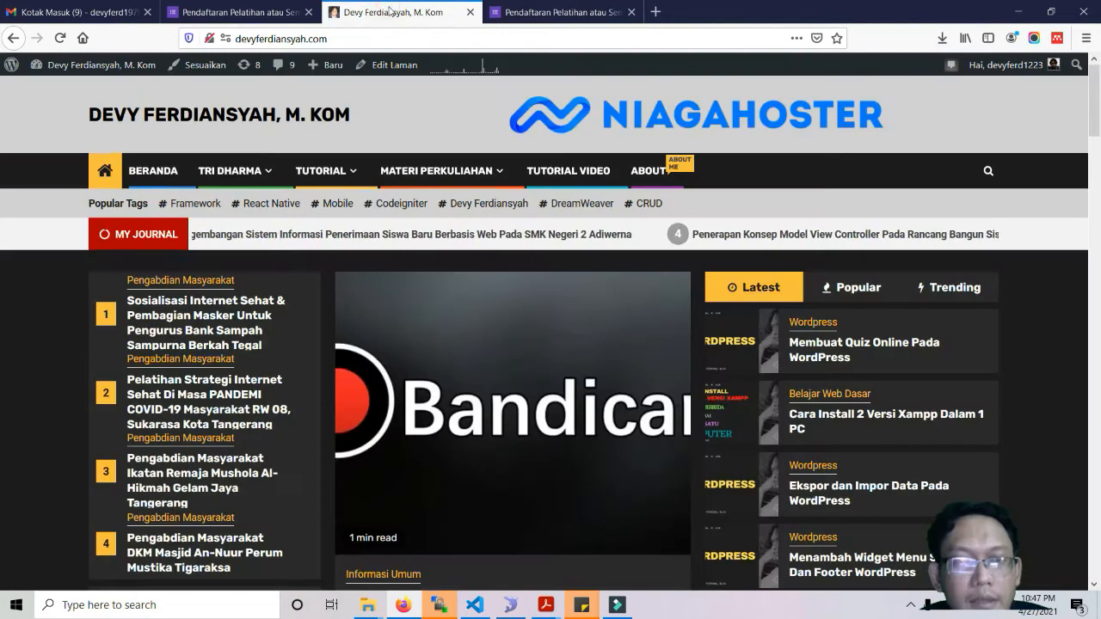
In the editor, also tick the second Gambar file type for Upload Bukti Foto.
{"action": "left_click", "coordinate": [289, 12]}
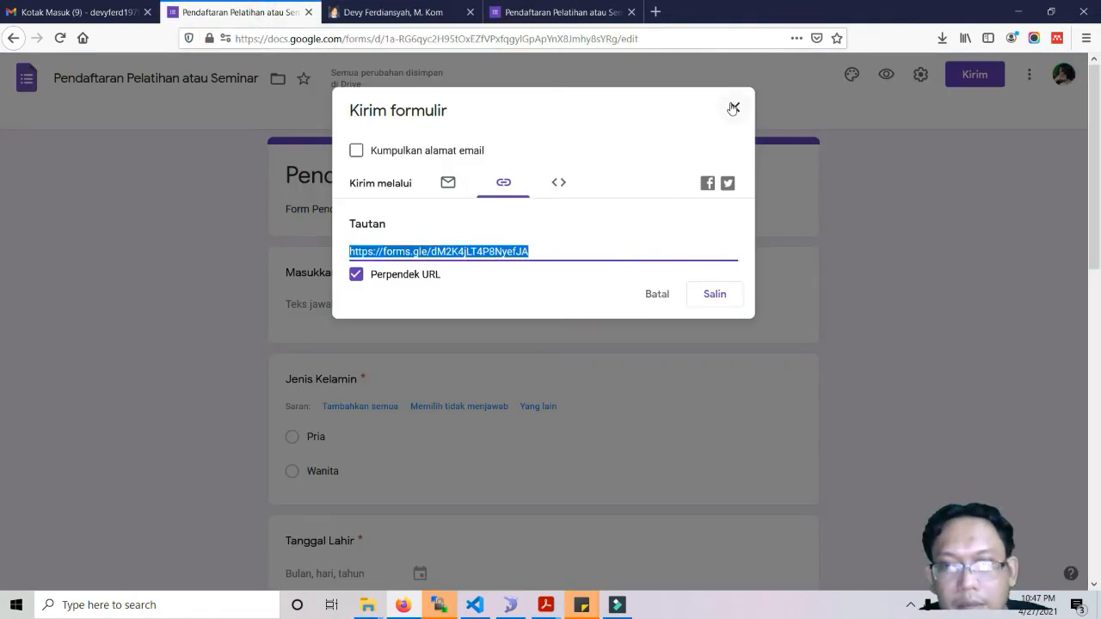
{"action": "left_click", "coordinate": [733, 109]}
{"action": "scroll", "coordinate": [519, 339], "scroll_direction": "down", "scroll_amount": 2}
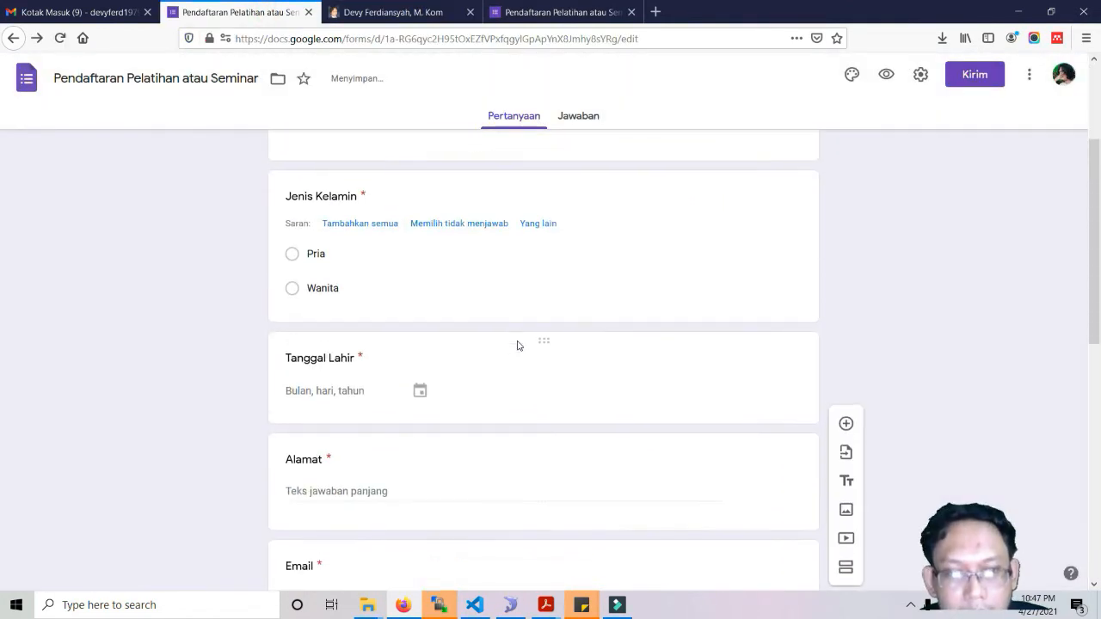
{"action": "scroll", "coordinate": [518, 345], "scroll_direction": "down", "scroll_amount": 6}
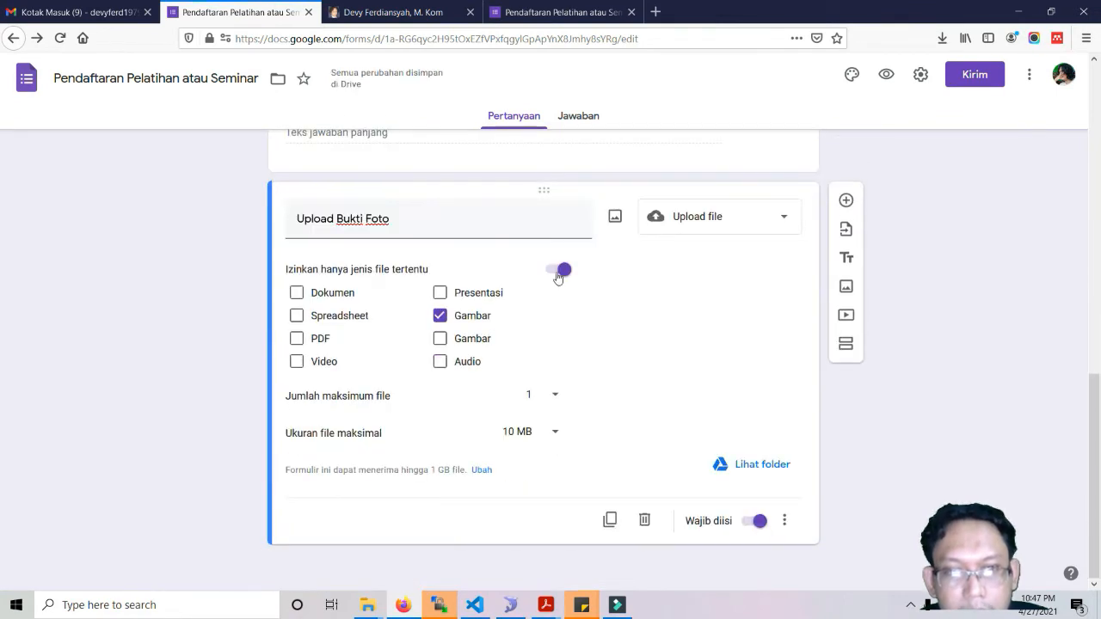
{"action": "left_click", "coordinate": [440, 341]}
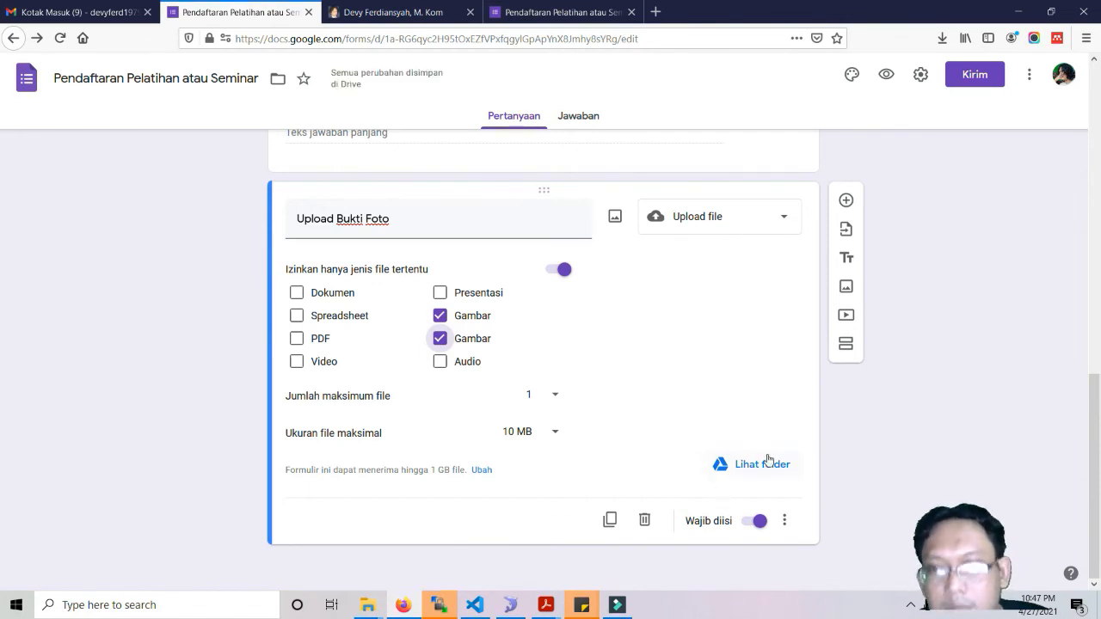
{"action": "left_click", "coordinate": [567, 12]}
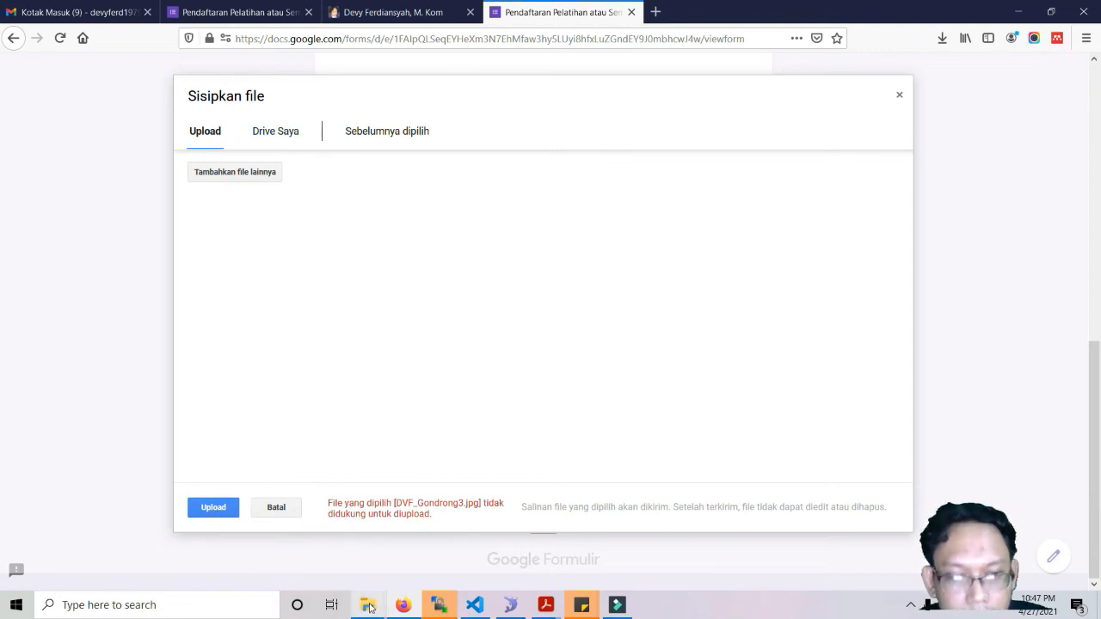
Retry uploading 2021-01-16_215517.png and DVF_Gondrong3.jpg from DATA (D:); both are still rejected.
{"action": "mouse_move", "coordinate": [370, 608]}
{"action": "left_click", "coordinate": [435, 497]}
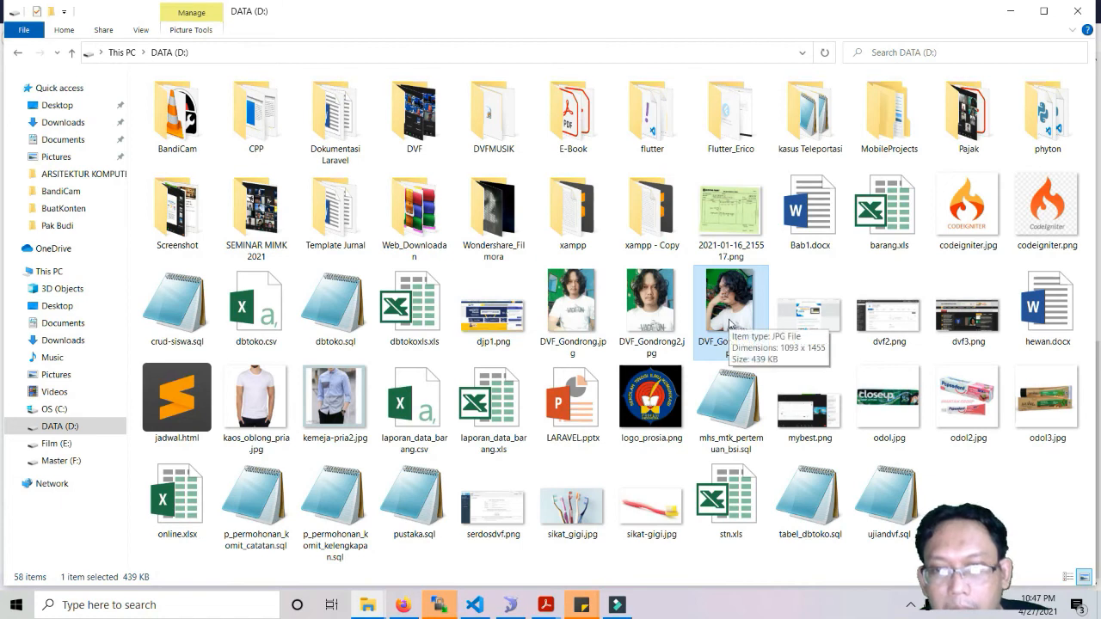
{"action": "left_click_drag", "start_coordinate": [721, 225], "coordinate": [482, 423]}
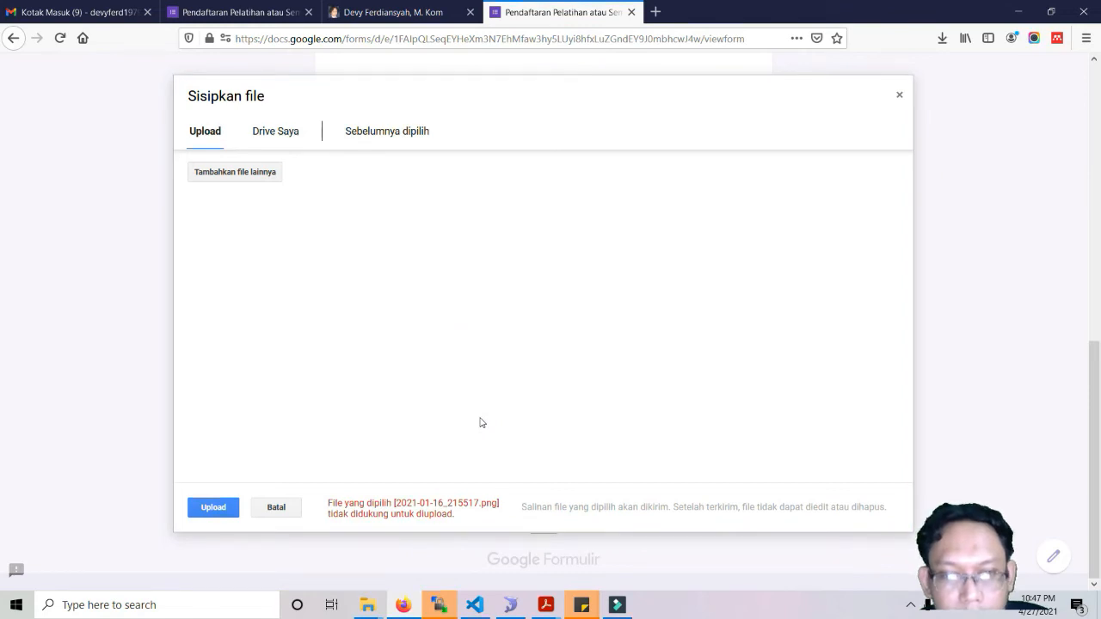
{"action": "mouse_move", "coordinate": [378, 609]}
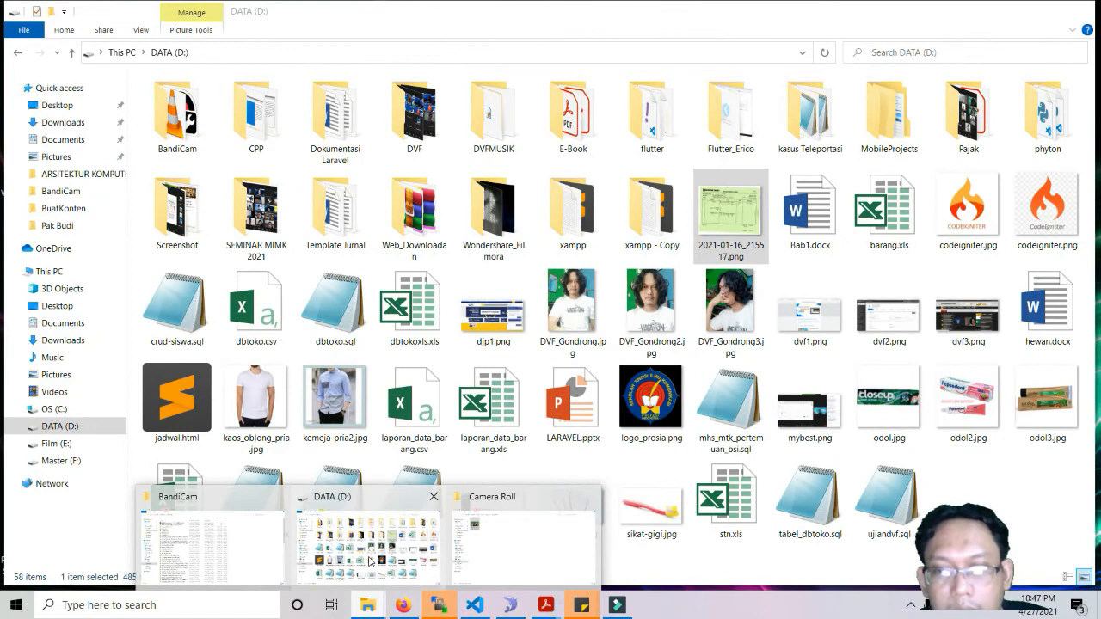
{"action": "left_click", "coordinate": [370, 561]}
{"action": "left_click_drag", "start_coordinate": [721, 297], "coordinate": [483, 395]}
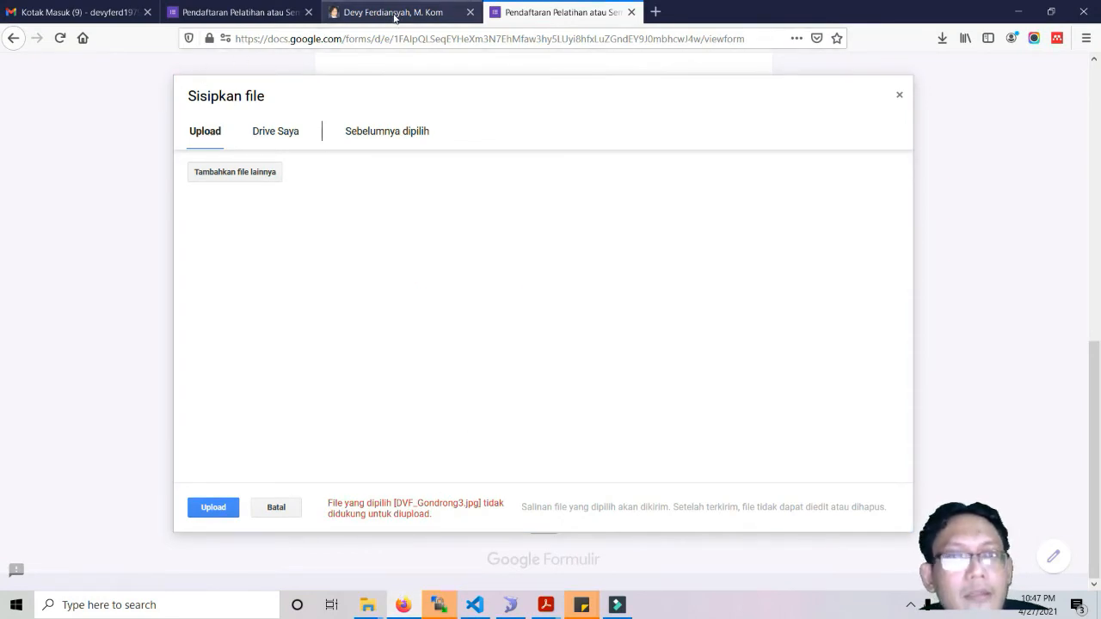
{"action": "left_click", "coordinate": [172, 14]}
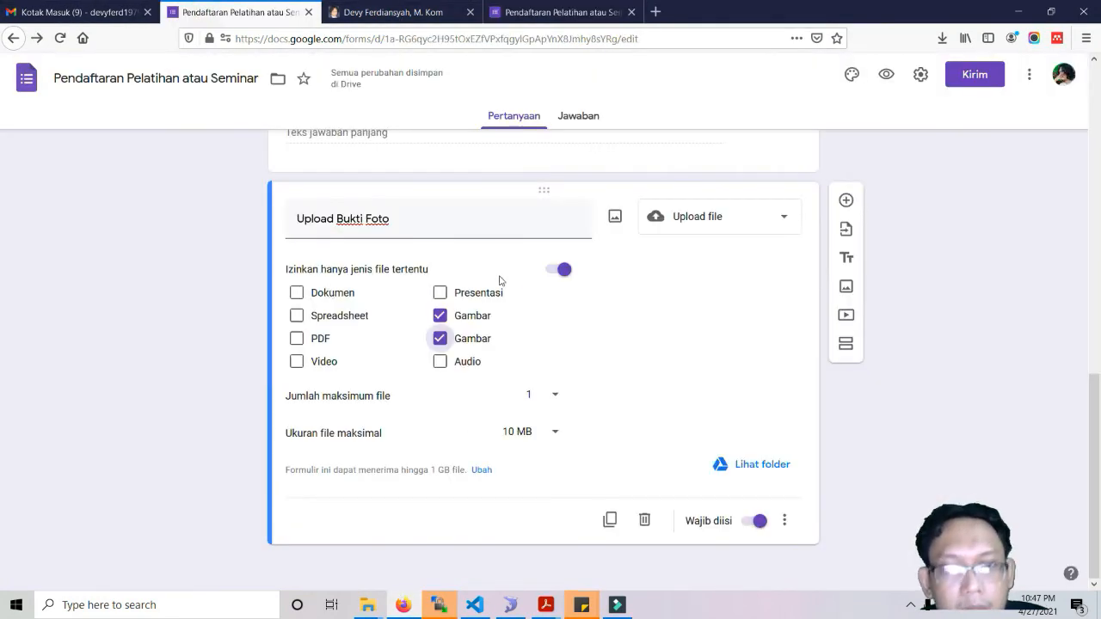
Turn off the file-type restriction, then reload the live form, leaving the page to clear answers.
{"action": "left_click", "coordinate": [557, 270]}
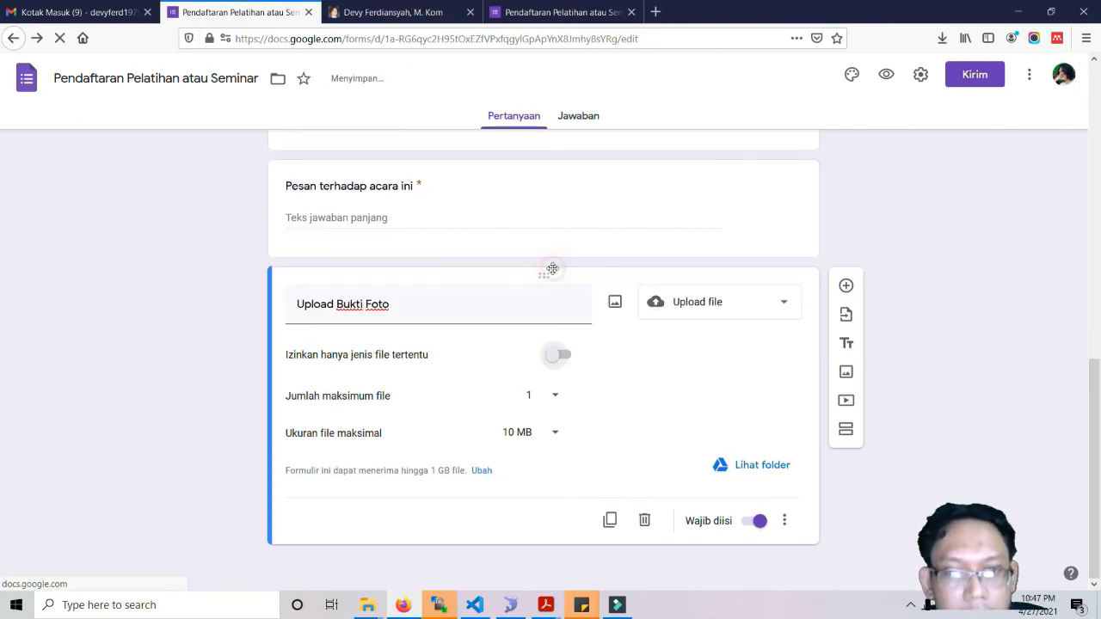
{"action": "left_click", "coordinate": [580, 15]}
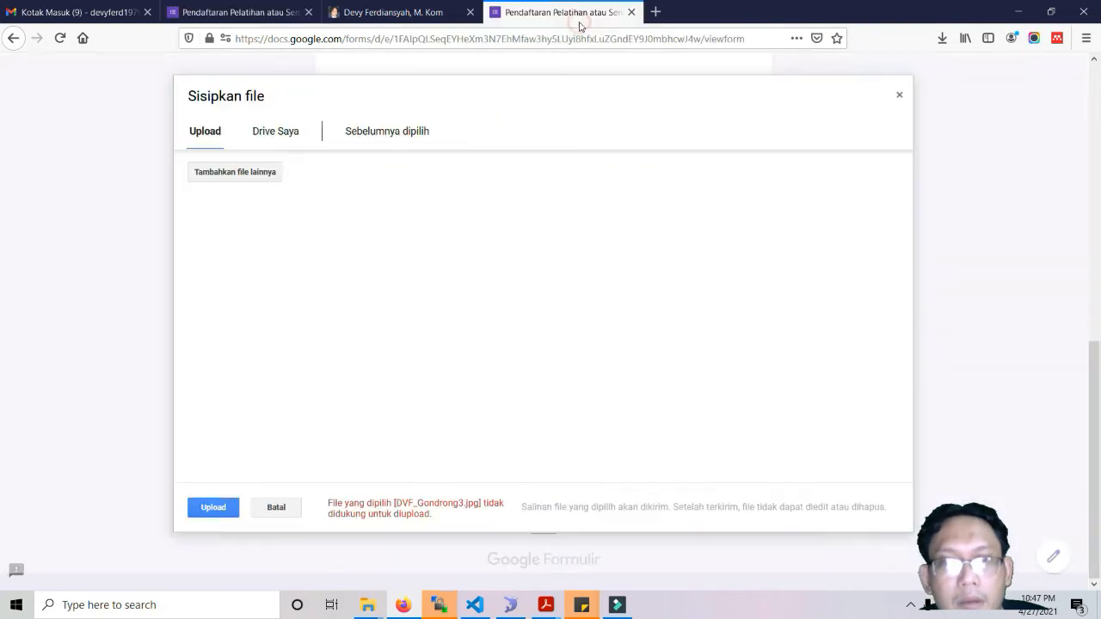
{"action": "left_click", "coordinate": [897, 96]}
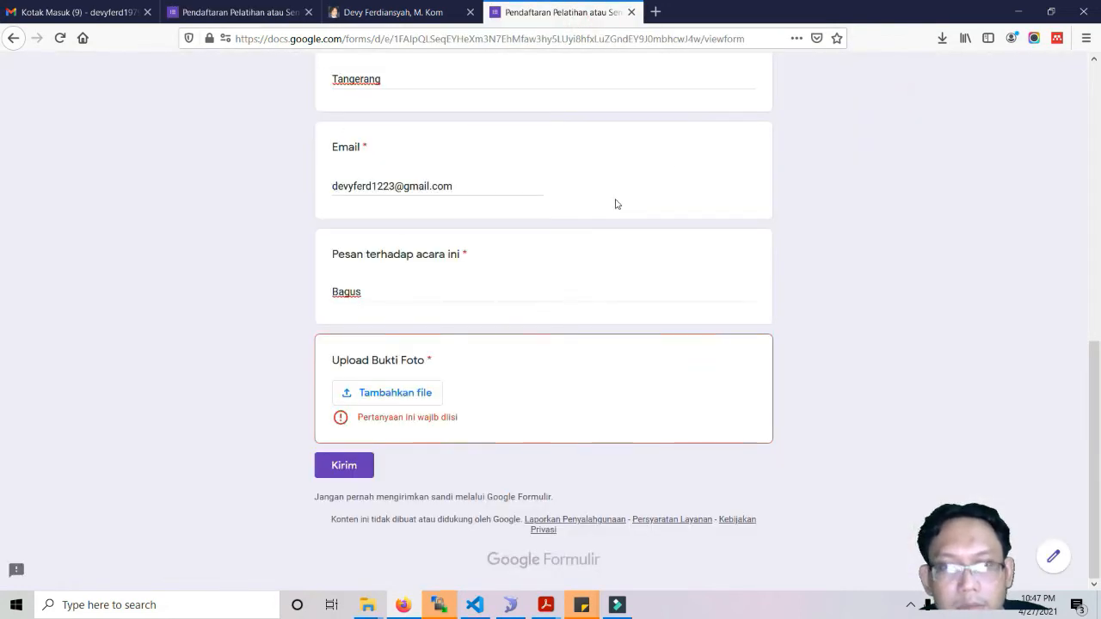
{"action": "left_click", "coordinate": [60, 38]}
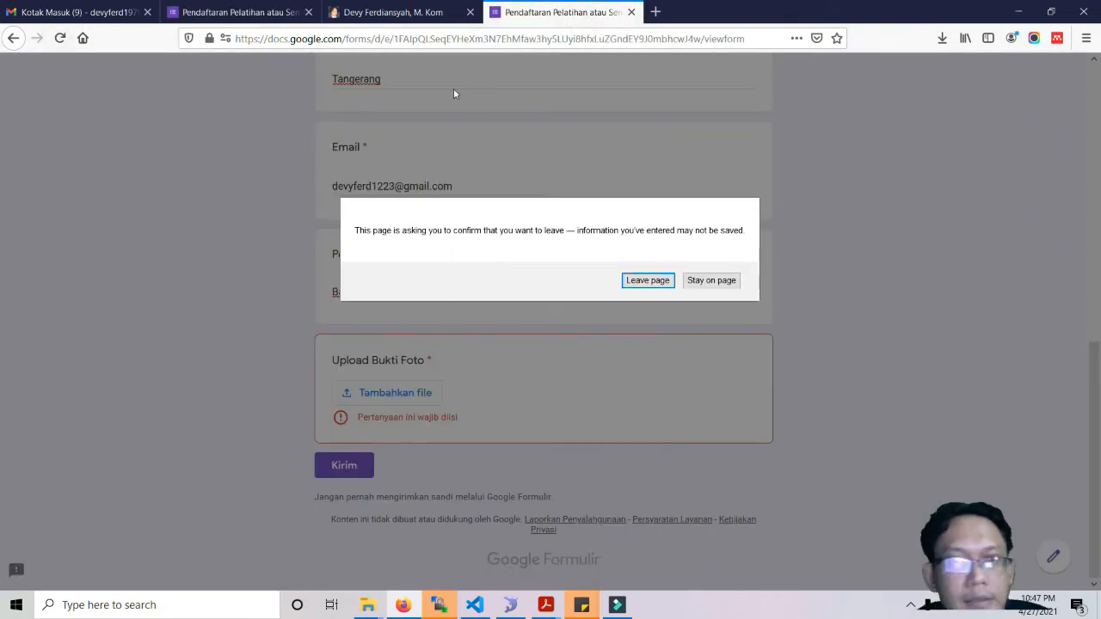
{"action": "left_click", "coordinate": [648, 280]}
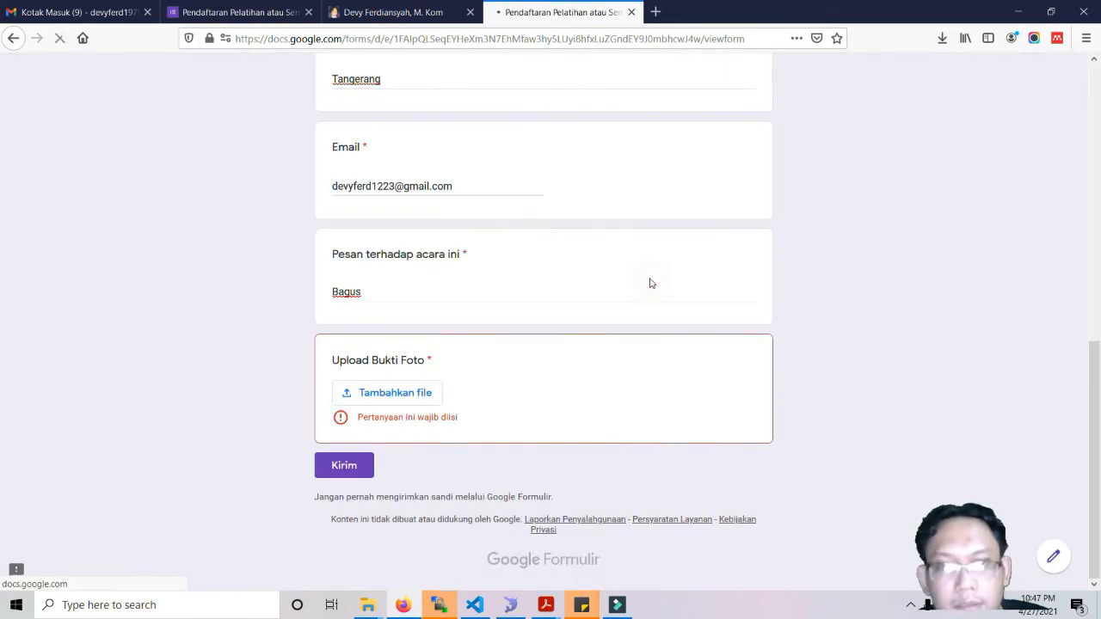
{"action": "scroll", "coordinate": [651, 283], "scroll_direction": "up", "scroll_amount": 10}
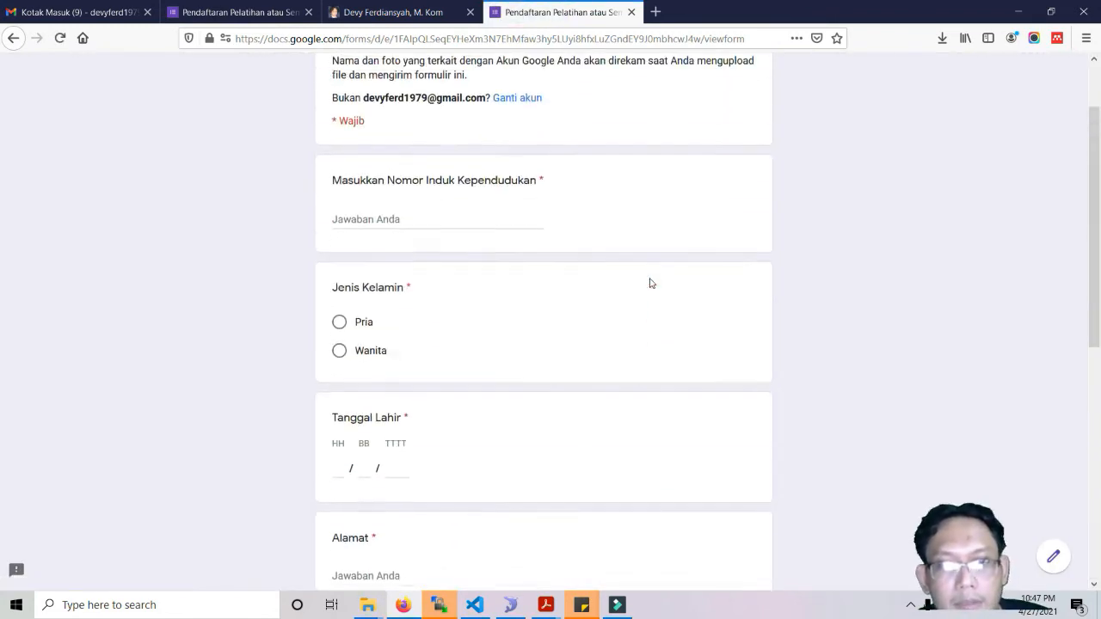
{"action": "left_click", "coordinate": [436, 308]}
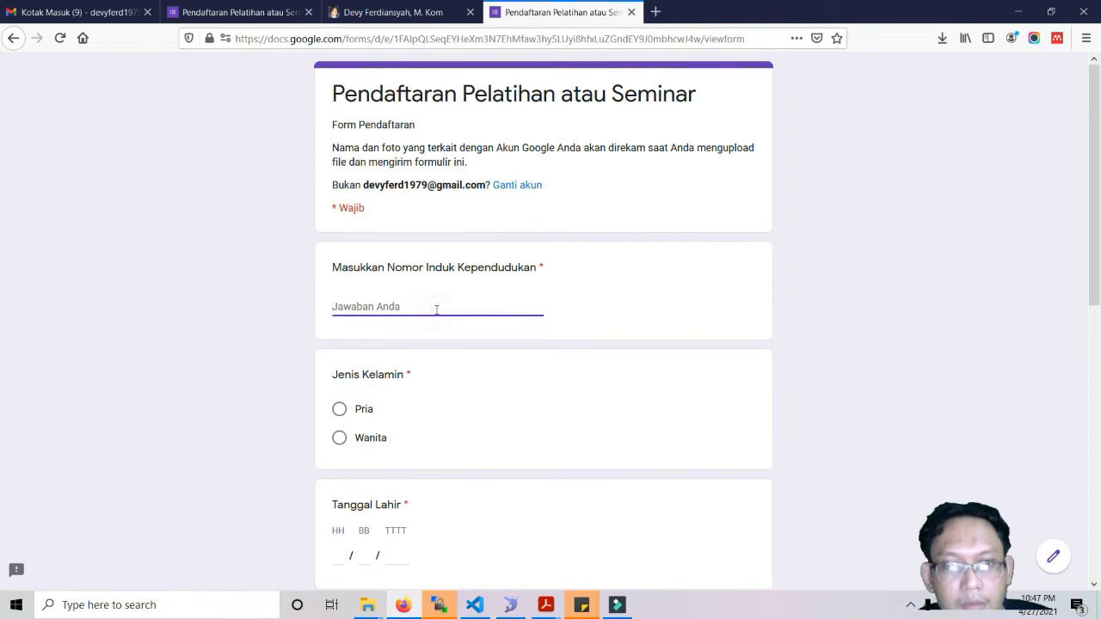
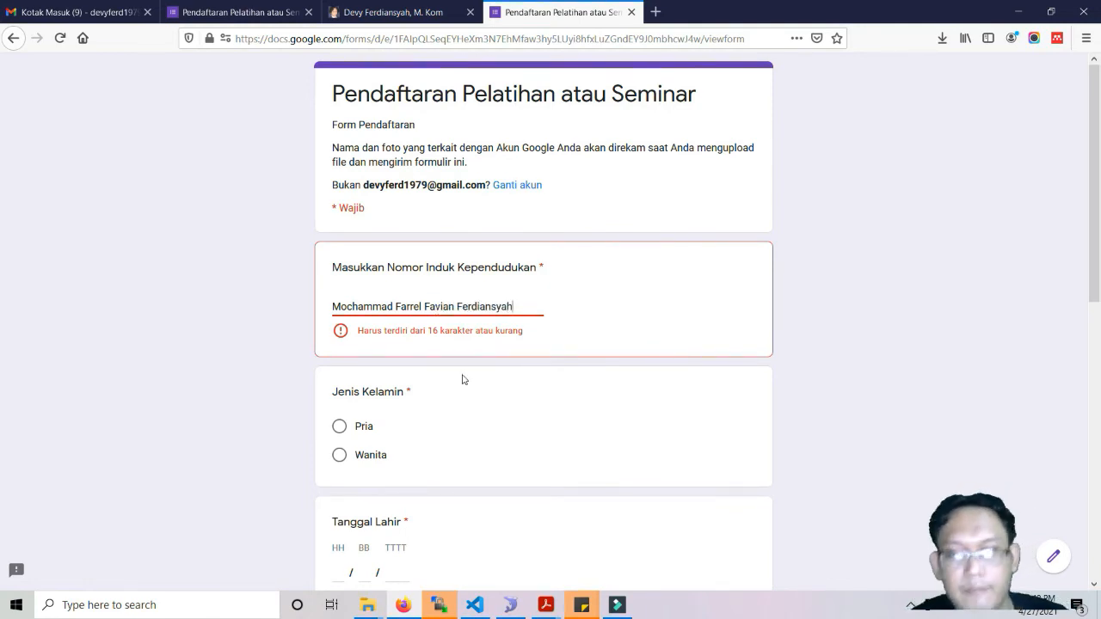
{"action": "left_click", "coordinate": [360, 426]}
{"action": "left_click", "coordinate": [340, 568]}
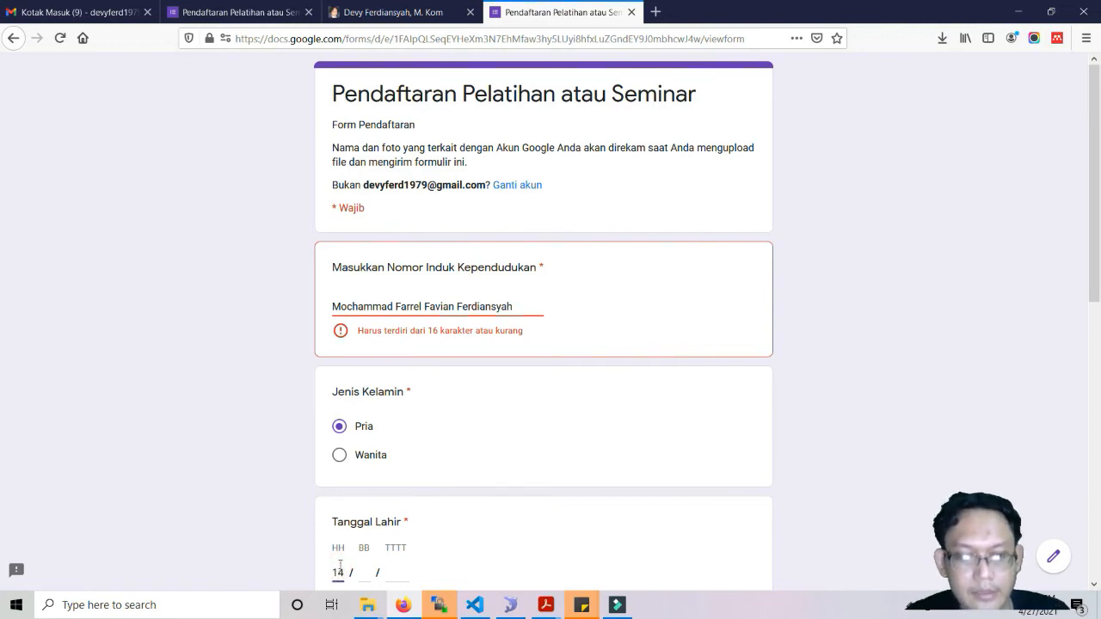
{"action": "key", "text": "Tab"}
{"action": "type", "text": "04"}
{"action": "key", "text": "Tab"}
{"action": "type", "text": "2017"}
Answer address Tangerang, the contact's e-mail, and the message Bagus.
{"action": "key", "text": "Tab"}
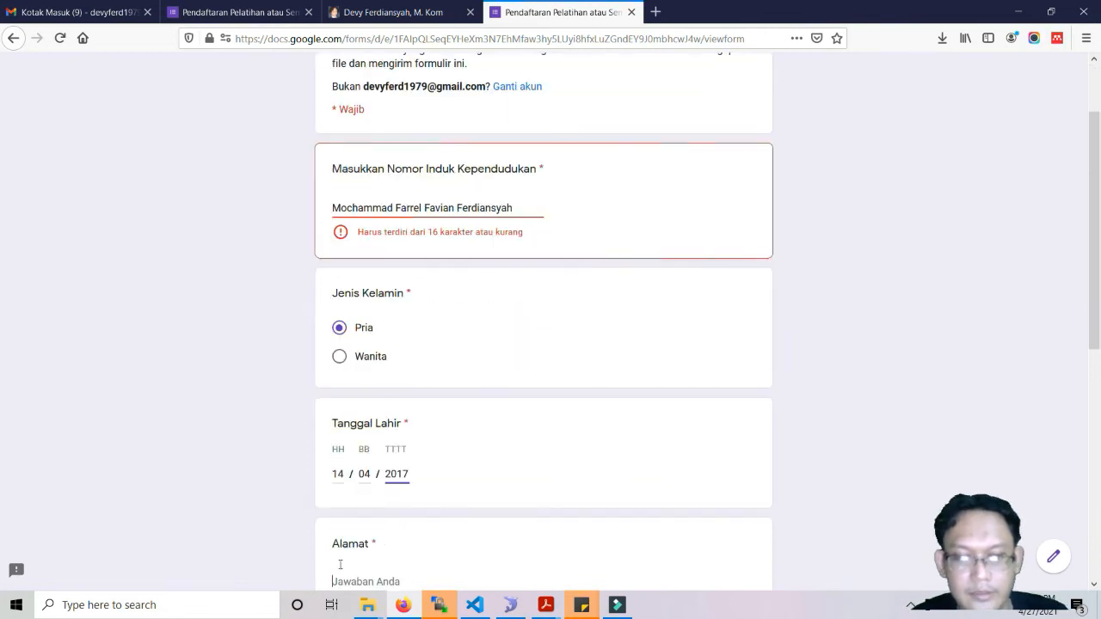
{"action": "type", "text": "Tangerang"}
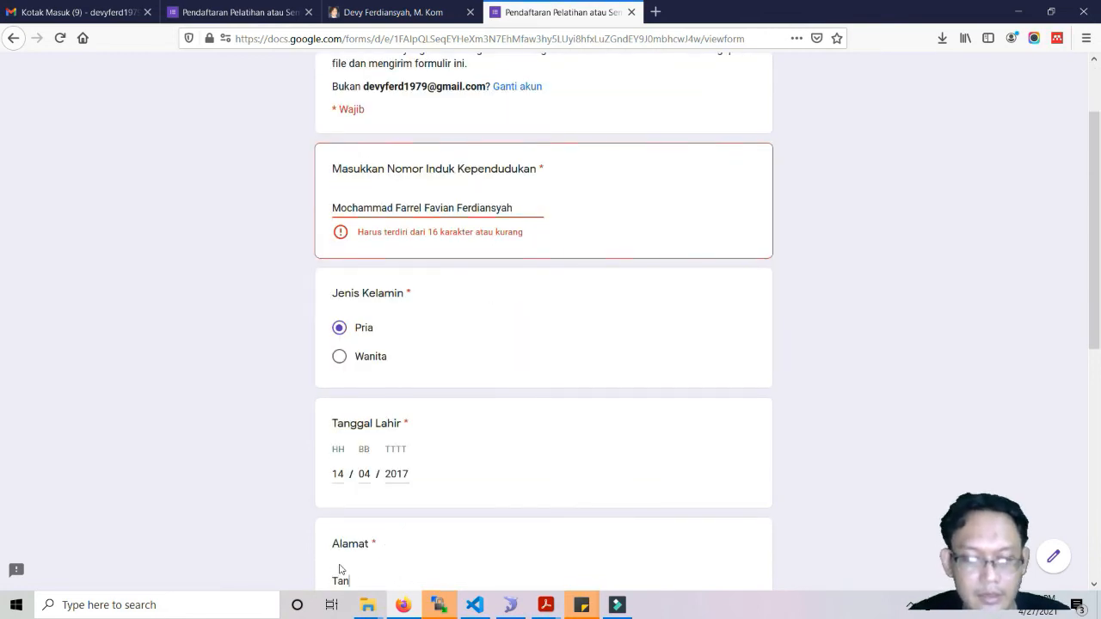
{"action": "scroll", "coordinate": [340, 569], "scroll_direction": "down", "scroll_amount": 1}
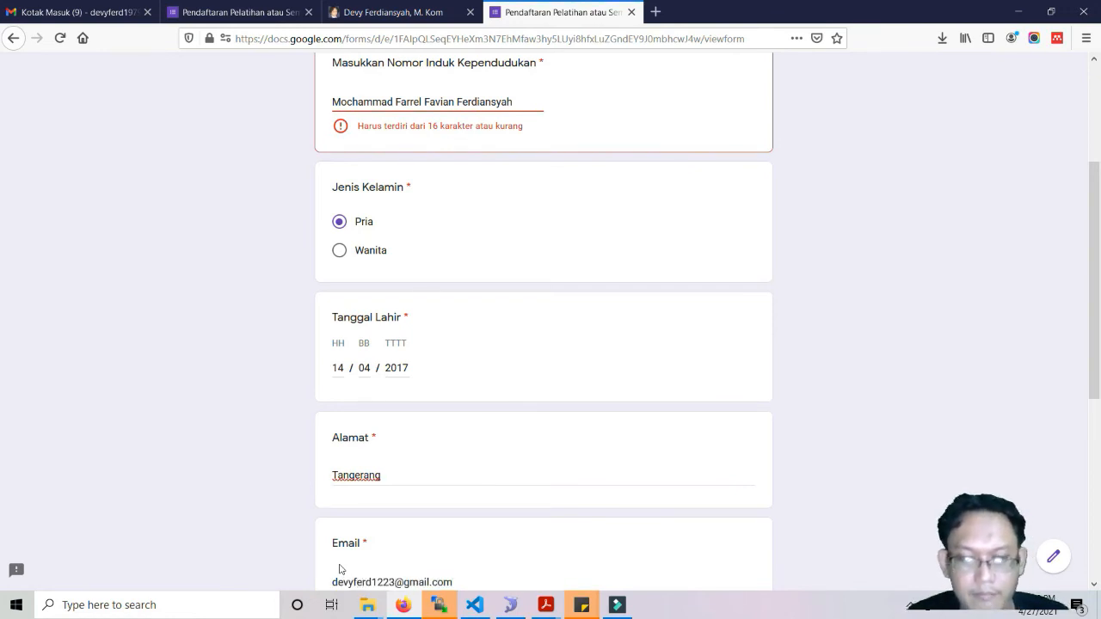
{"action": "key", "text": "Tab"}
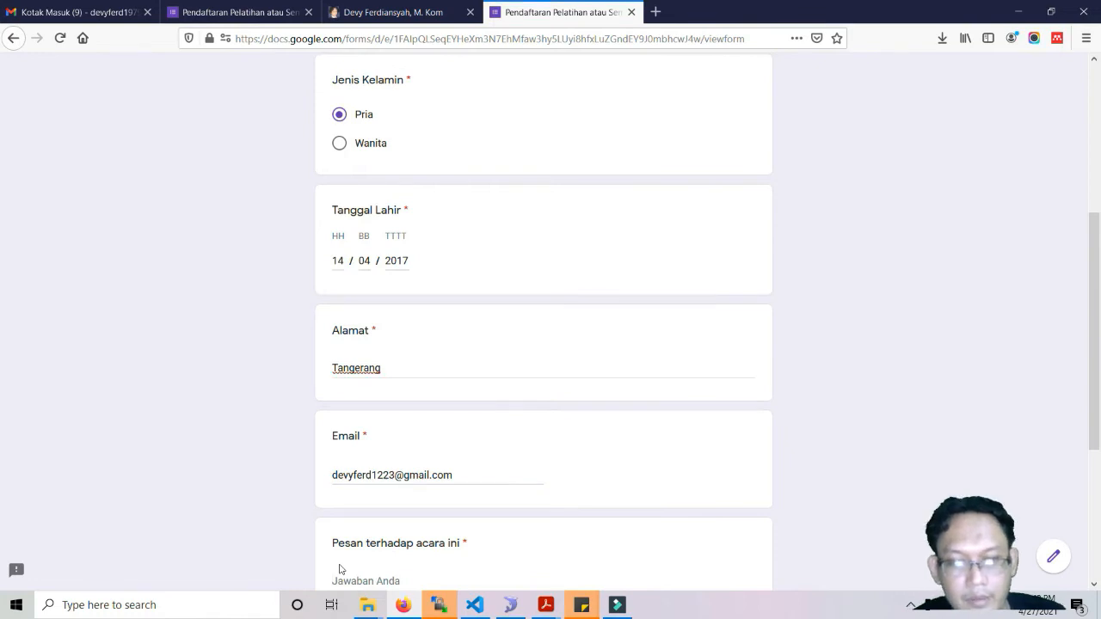
{"action": "type", "text": "Bagus"}
{"action": "scroll", "coordinate": [339, 568], "scroll_direction": "down", "scroll_amount": 3}
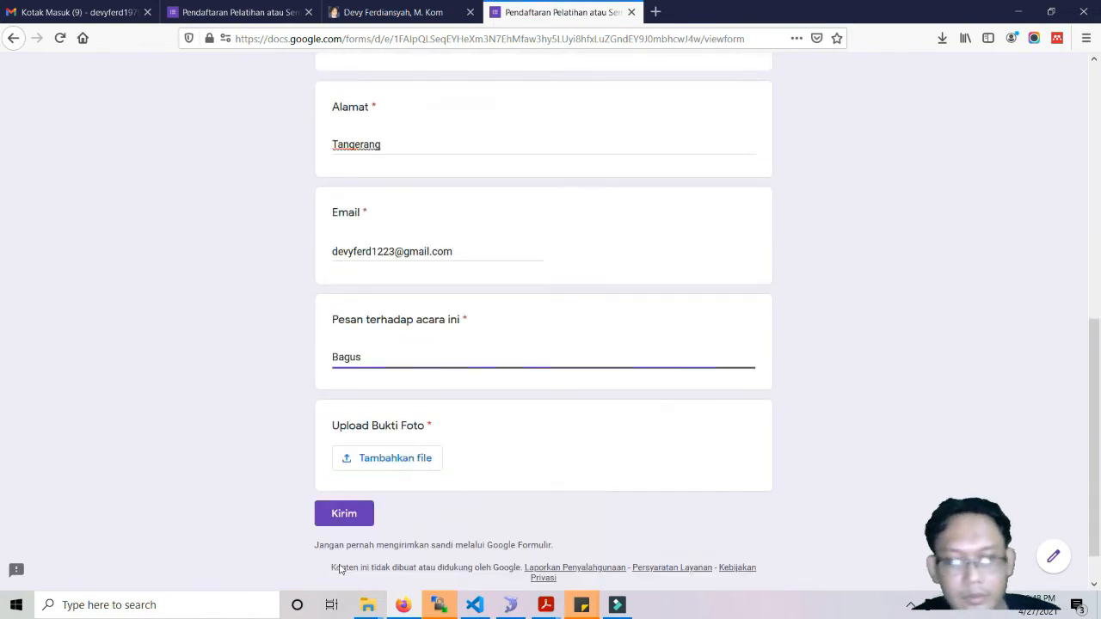
Drag DVF_Gondrong3.jpg from DATA (D:) into the Sisipkan file dialog and upload it.
{"action": "left_click", "coordinate": [398, 412]}
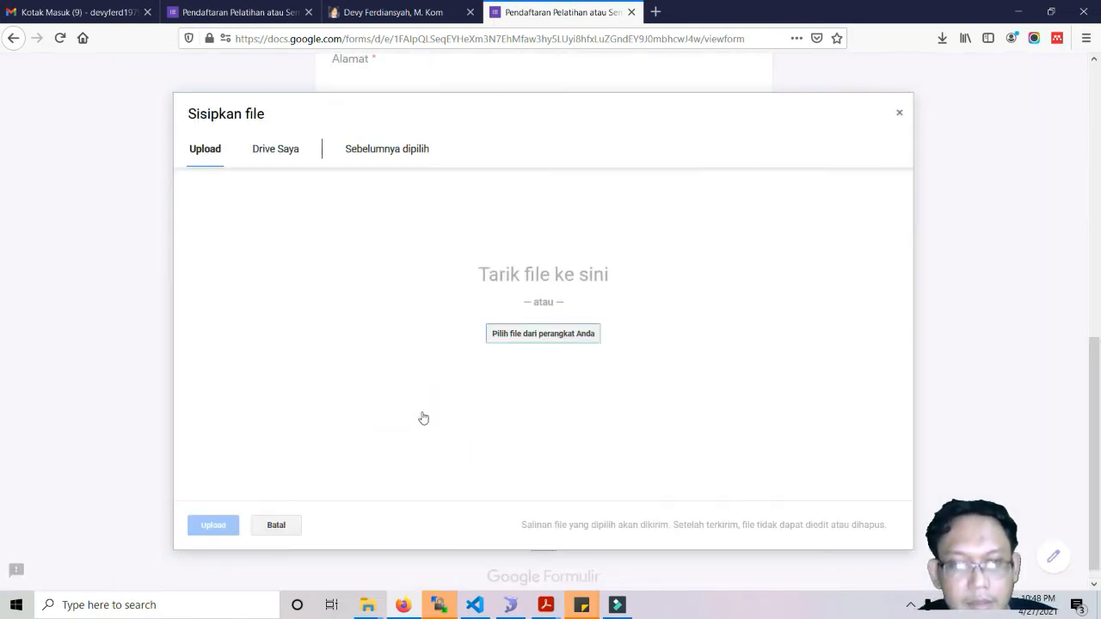
{"action": "mouse_move", "coordinate": [366, 611]}
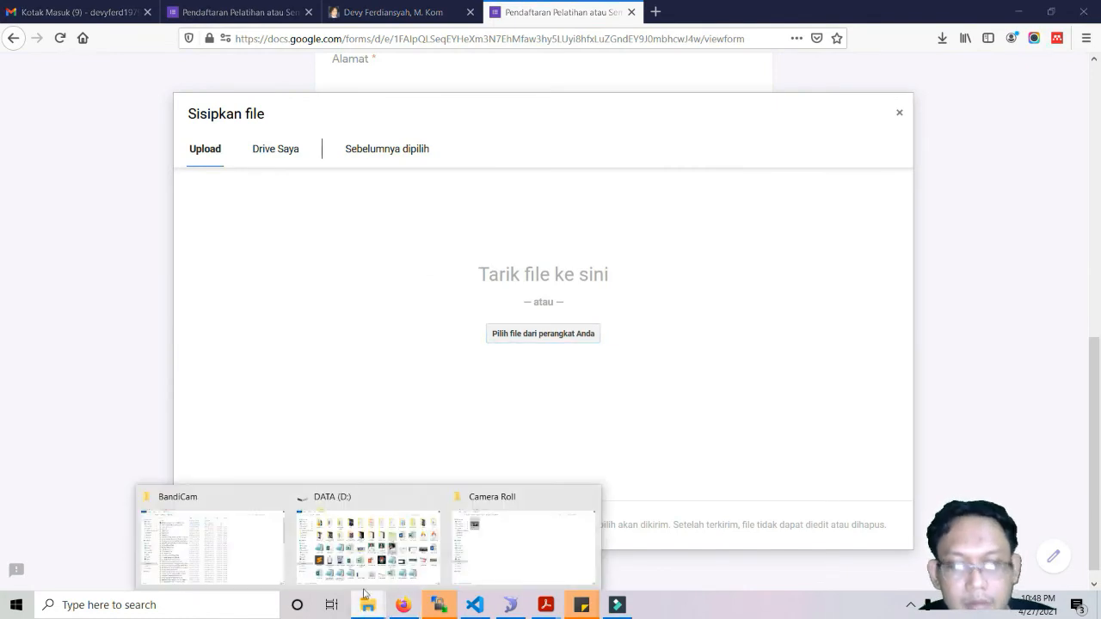
{"action": "left_click", "coordinate": [411, 557]}
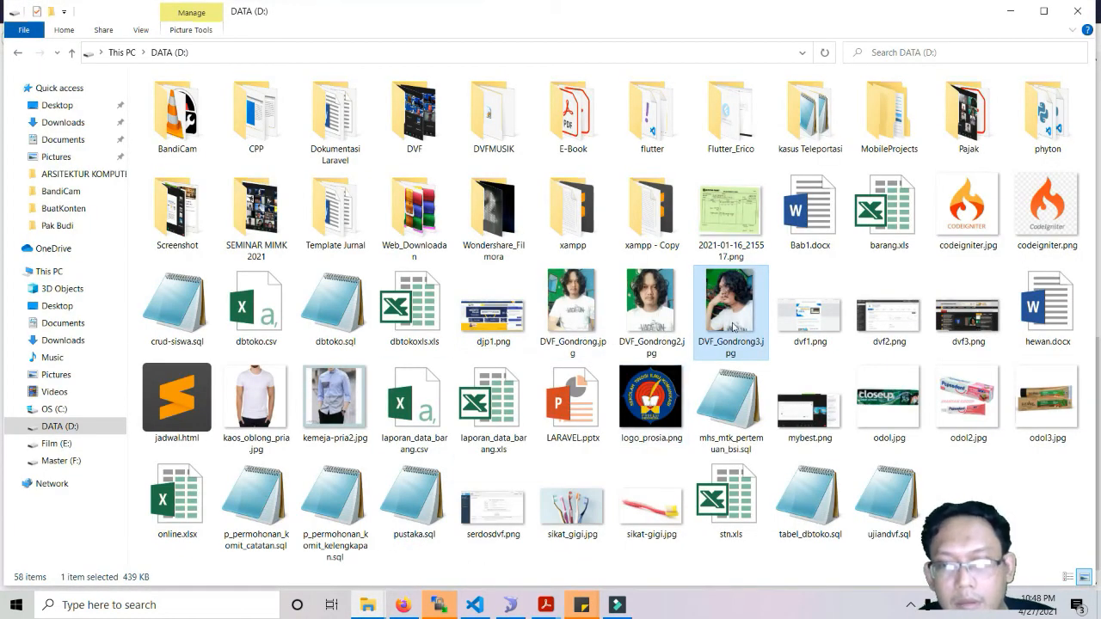
{"action": "left_click_drag", "start_coordinate": [731, 327], "coordinate": [507, 350]}
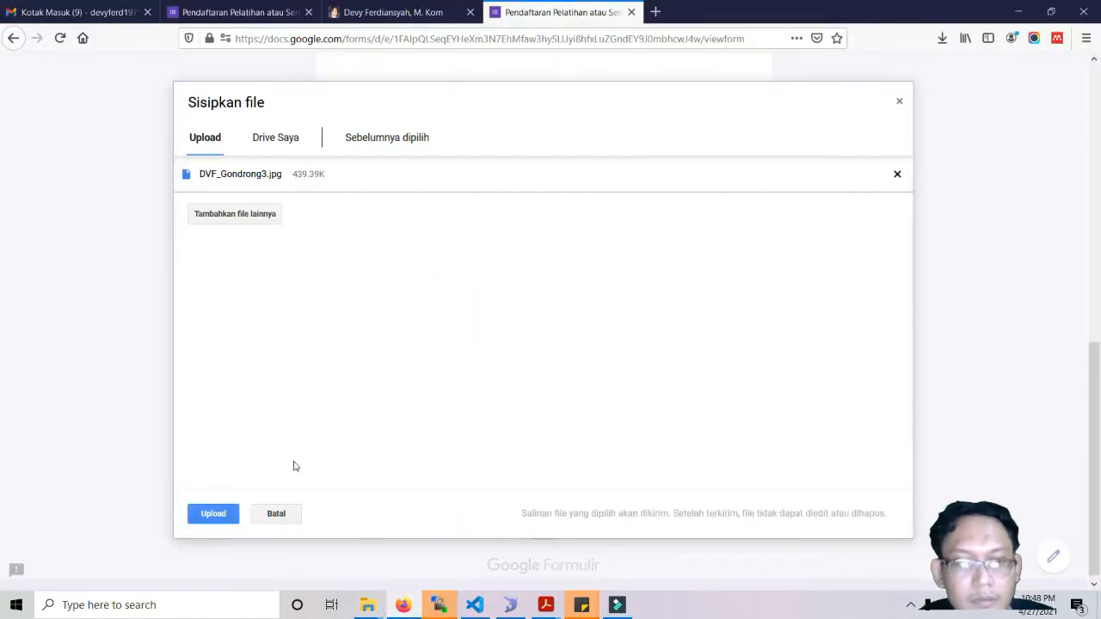
{"action": "left_click", "coordinate": [215, 514]}
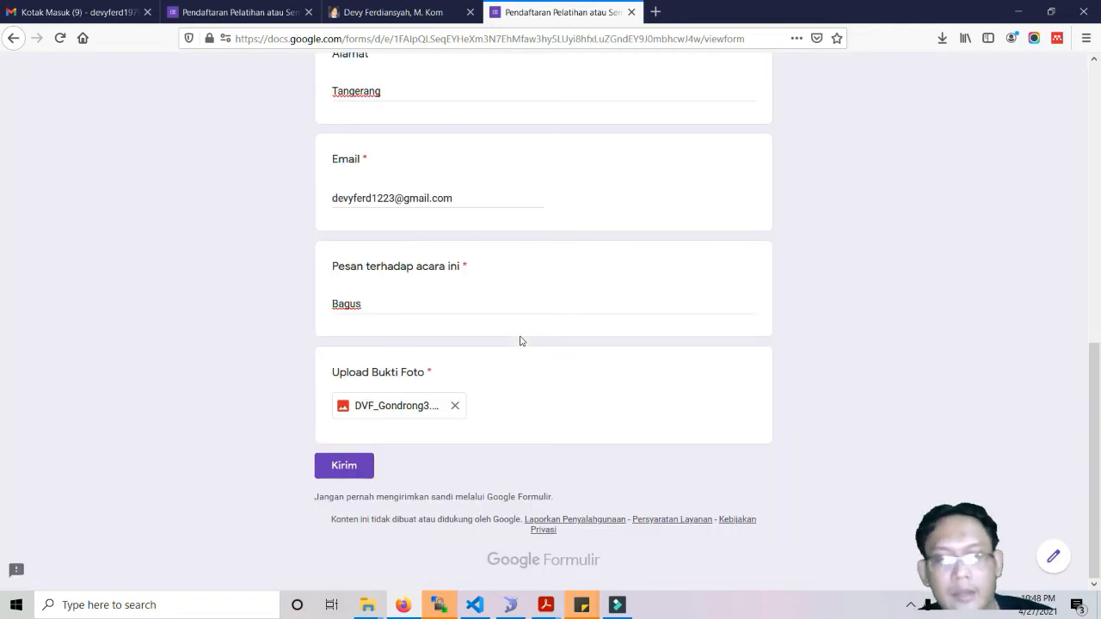
{"action": "scroll", "coordinate": [520, 340], "scroll_direction": "up", "scroll_amount": 10}
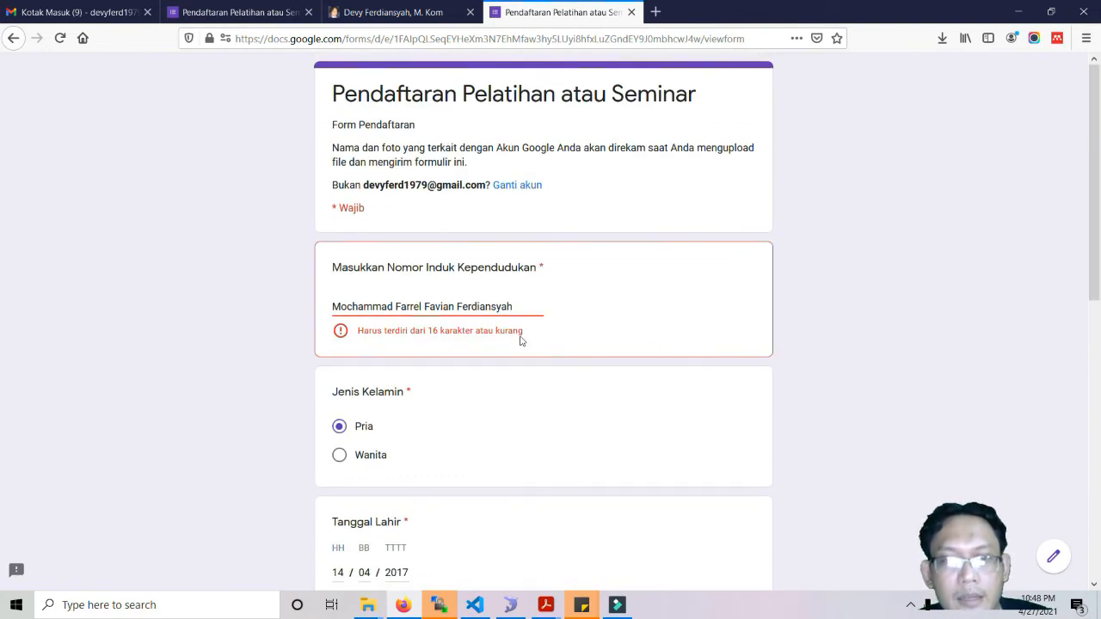
{"action": "triple_click", "coordinate": [461, 310]}
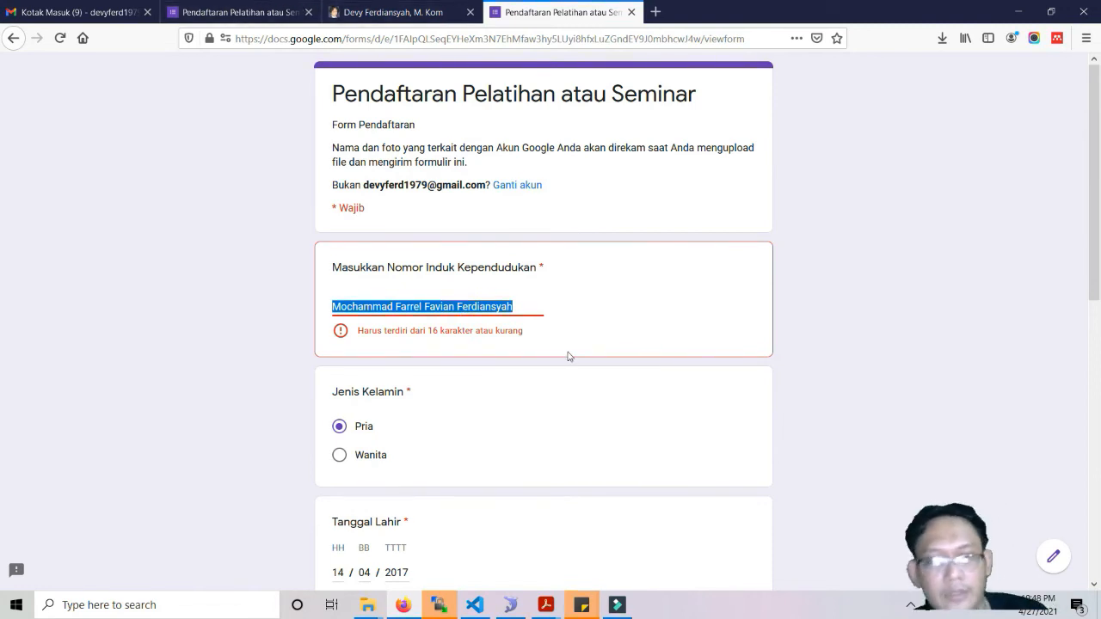
{"action": "scroll", "coordinate": [568, 356], "scroll_direction": "down", "scroll_amount": 3}
{"action": "scroll", "coordinate": [567, 356], "scroll_direction": "up", "scroll_amount": 3}
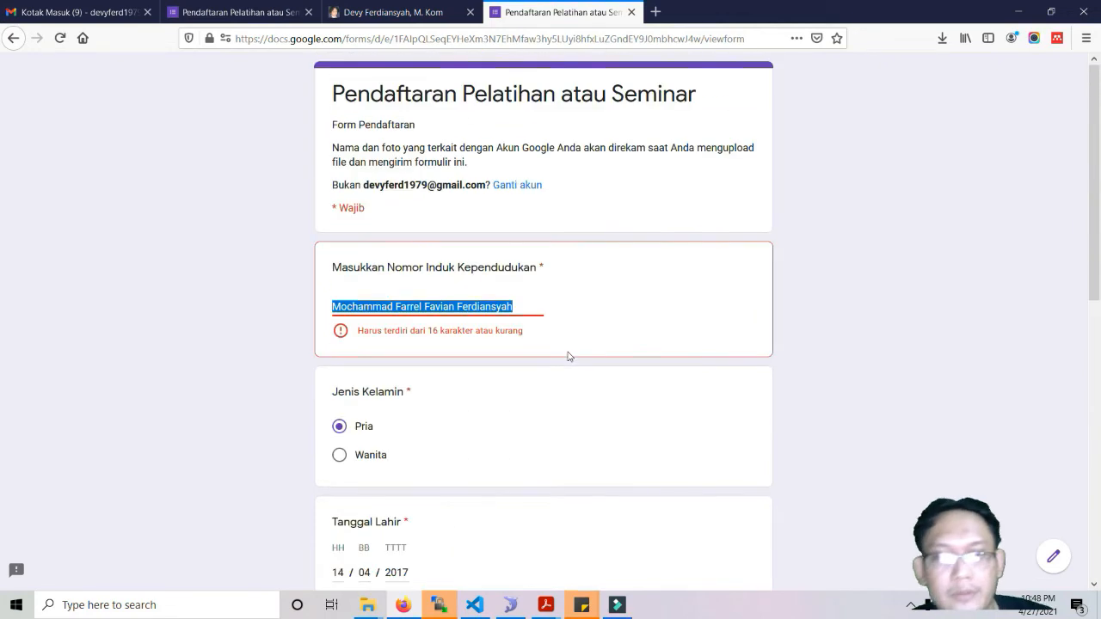
Back in the form editor, add a new question, then delete the empty one.
{"action": "left_click", "coordinate": [259, 16]}
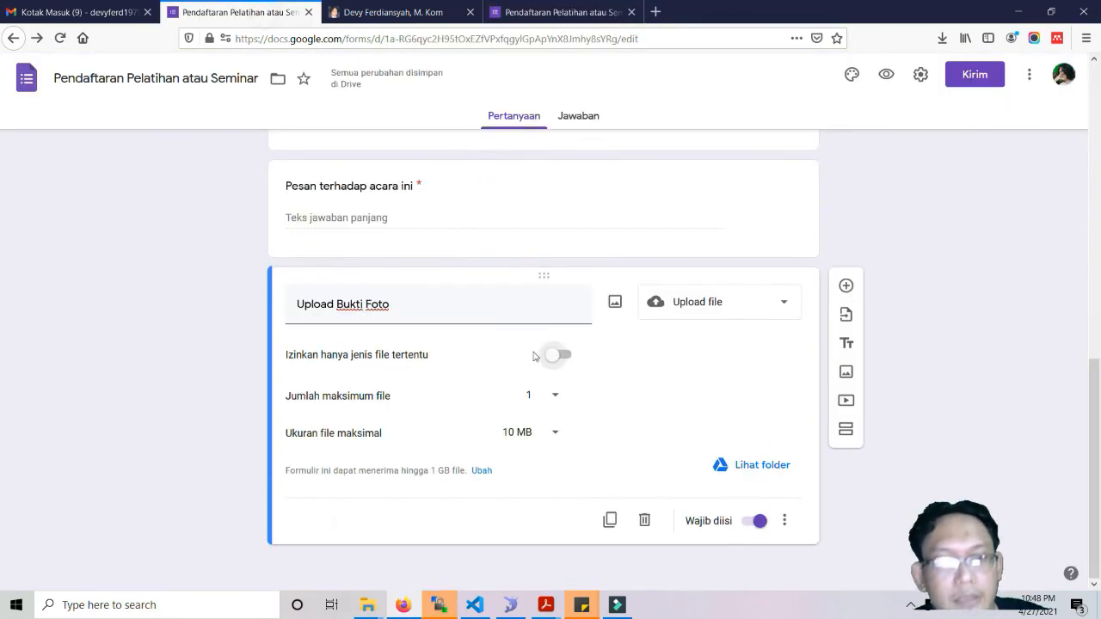
{"action": "scroll", "coordinate": [533, 354], "scroll_direction": "up", "scroll_amount": 15}
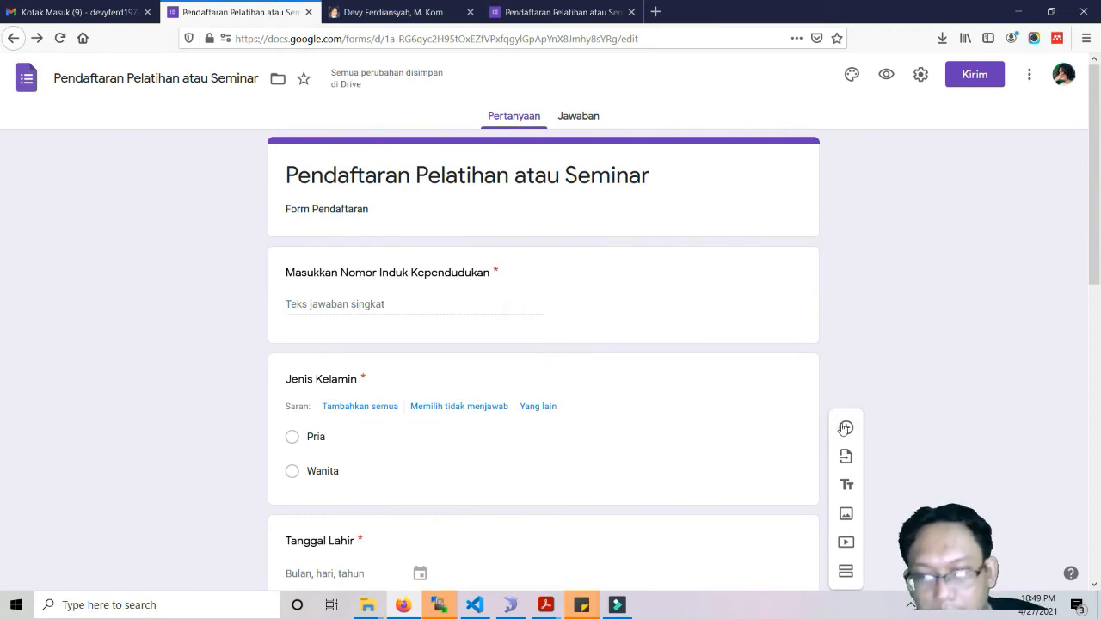
{"action": "left_click", "coordinate": [845, 427]}
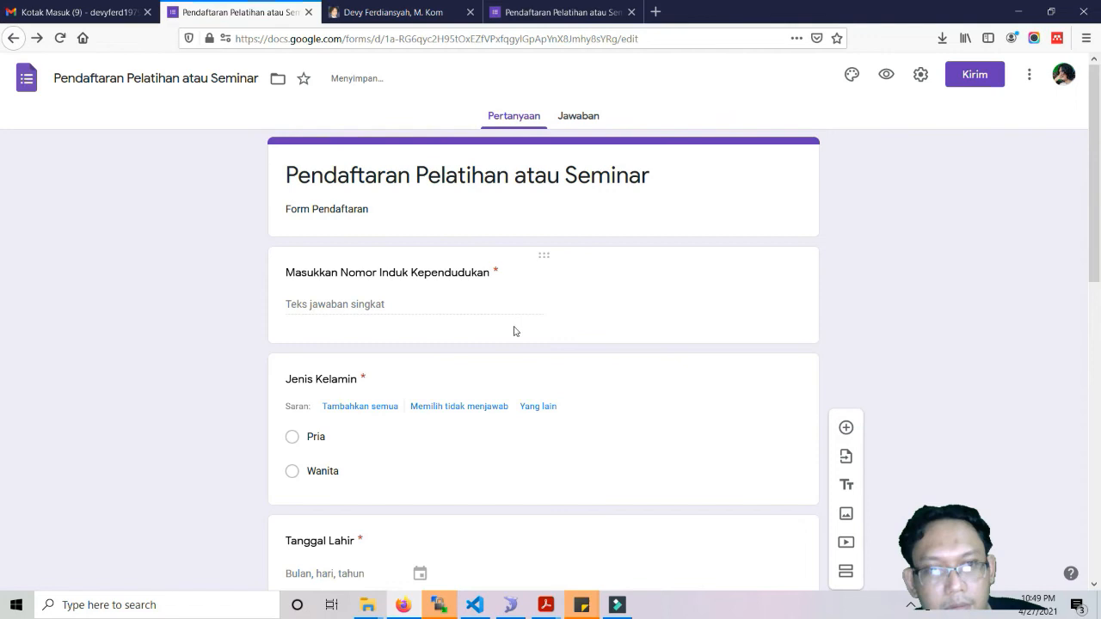
{"action": "scroll", "coordinate": [647, 462], "scroll_direction": "down", "scroll_amount": 3}
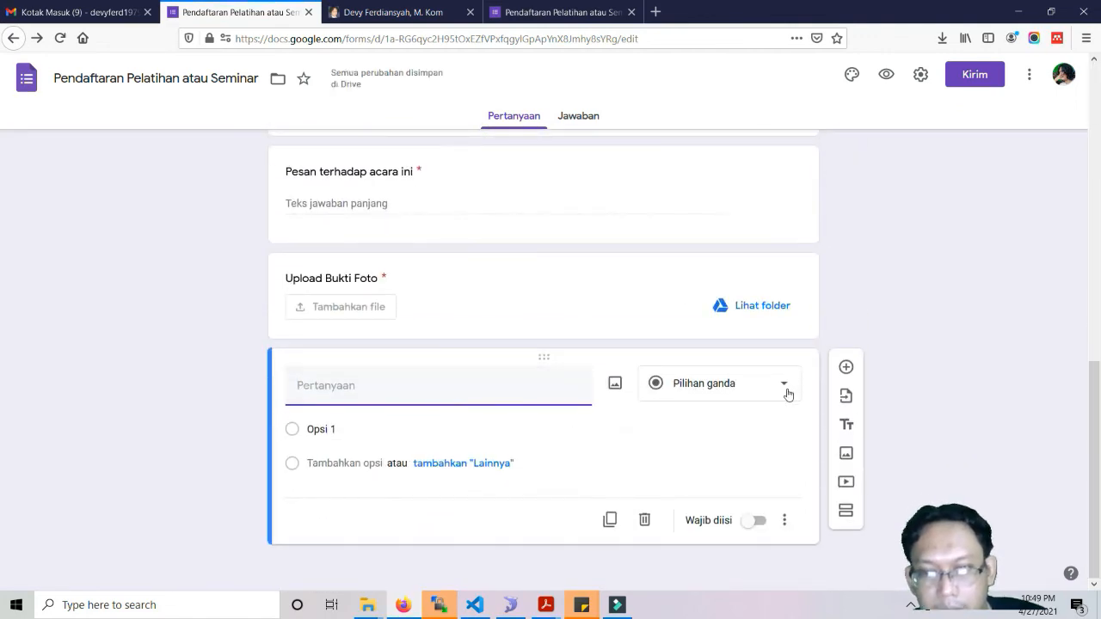
{"action": "left_click", "coordinate": [644, 519]}
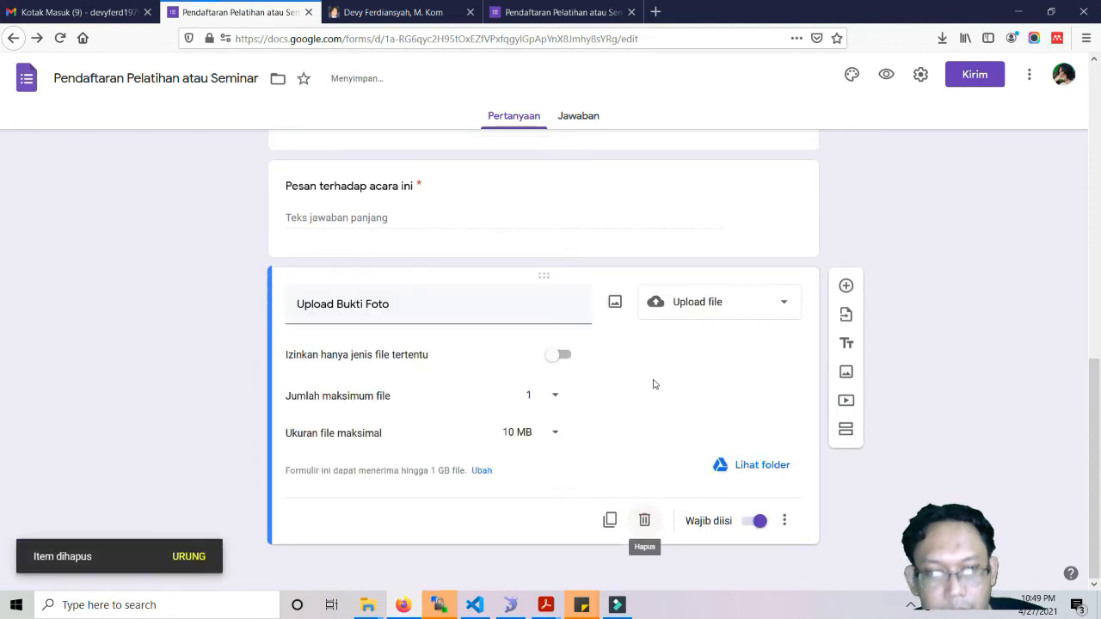
{"action": "scroll", "coordinate": [654, 385], "scroll_direction": "up", "scroll_amount": 15}
Add a required 'Nama lengkap' question below NIK, then reload the live form.
{"action": "left_click", "coordinate": [637, 272]}
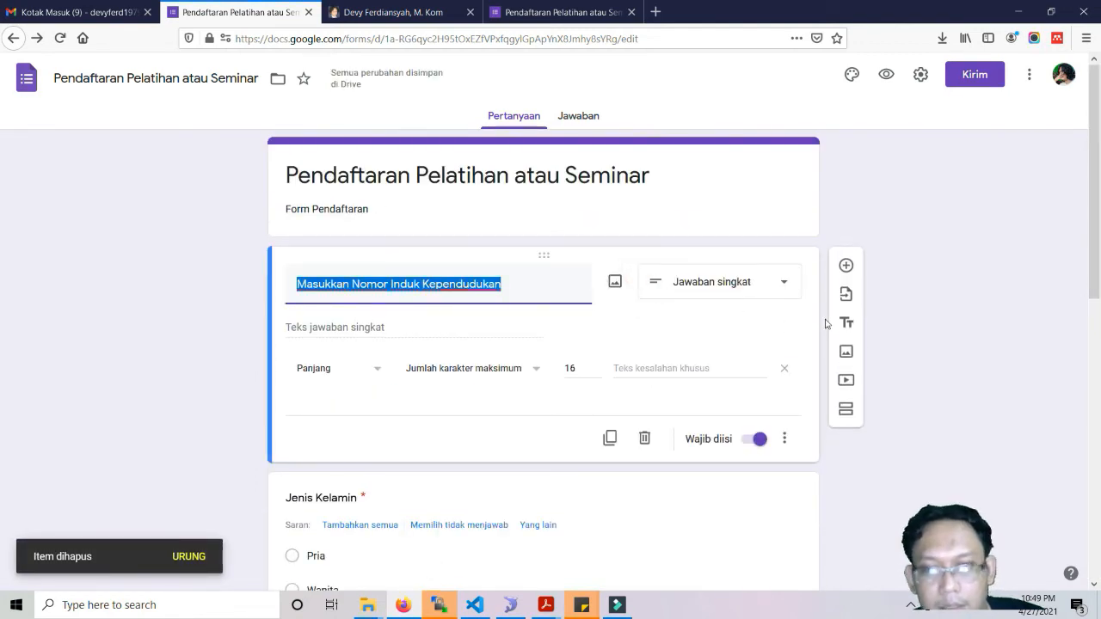
{"action": "left_click", "coordinate": [845, 265]}
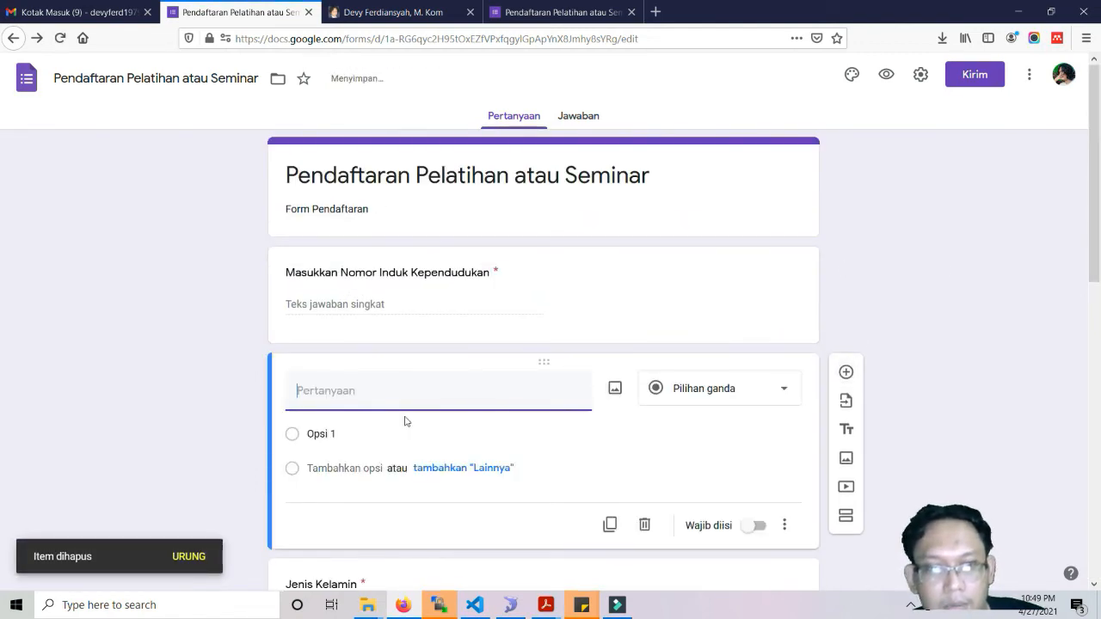
{"action": "left_click", "coordinate": [382, 402]}
{"action": "type", "text": "Nama lengkap"}
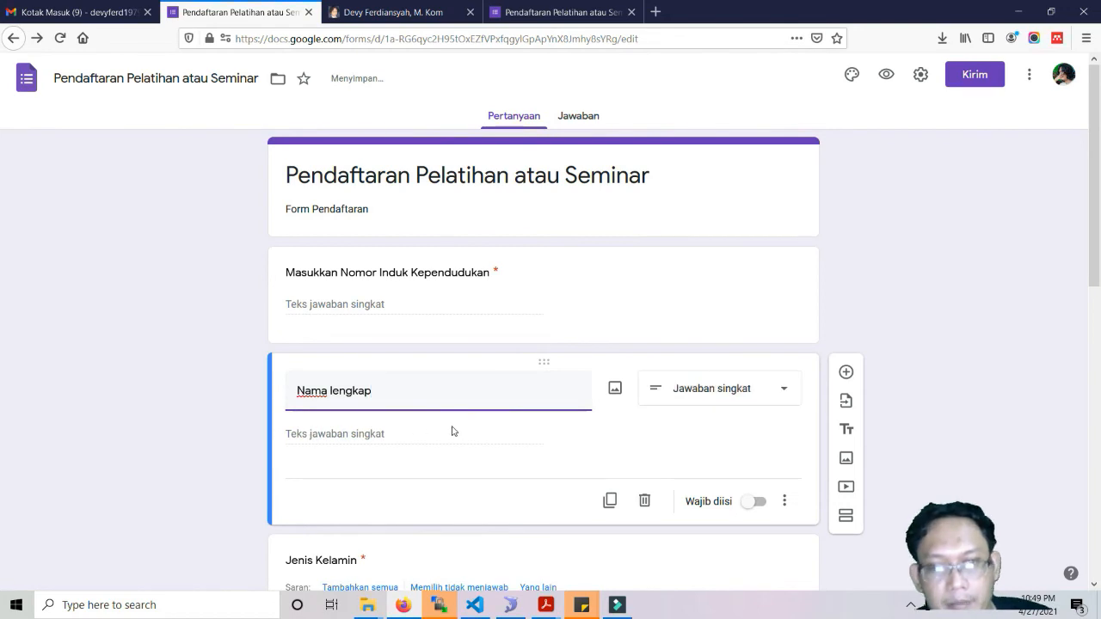
{"action": "left_click", "coordinate": [757, 502]}
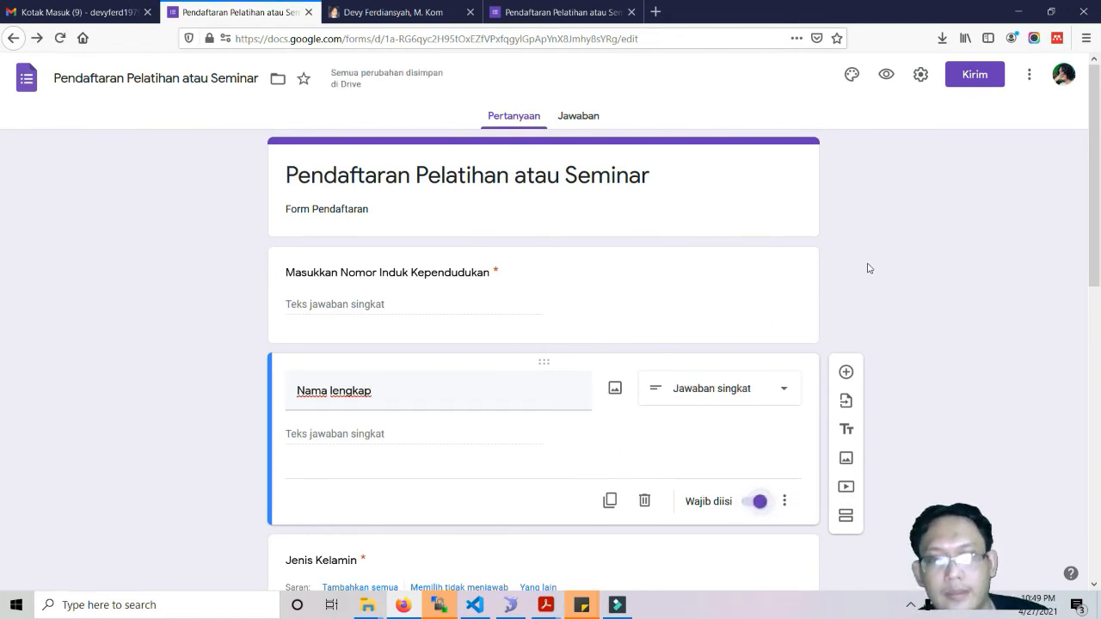
{"action": "left_click", "coordinate": [563, 12]}
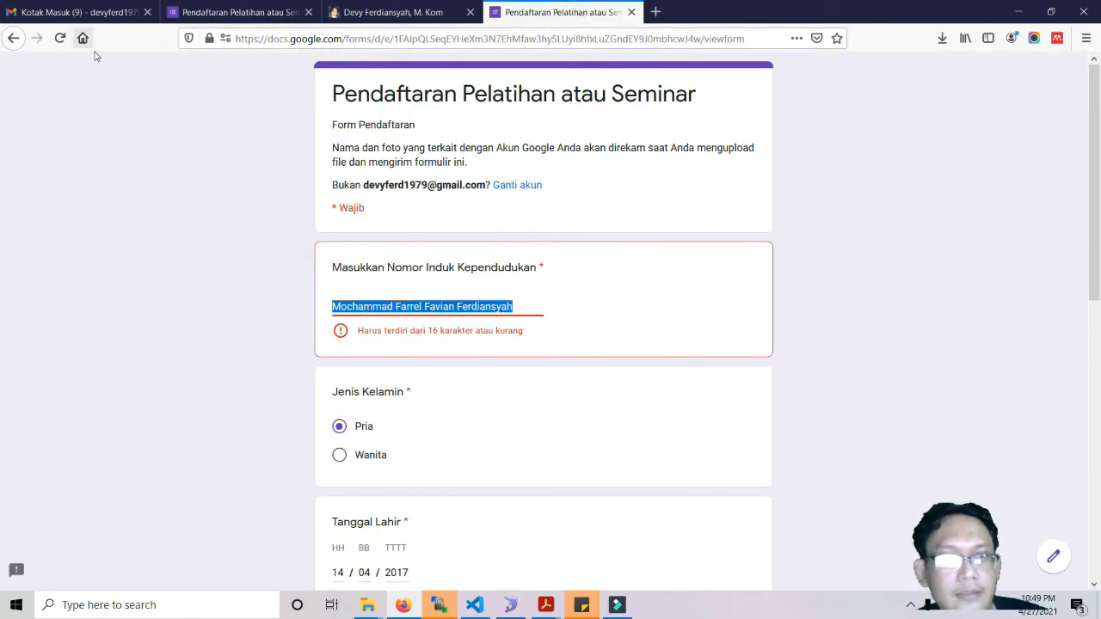
{"action": "left_click", "coordinate": [60, 38]}
On a blank form, enter the ID number and the respondent's full name, and select Pria.
{"action": "left_click", "coordinate": [663, 282]}
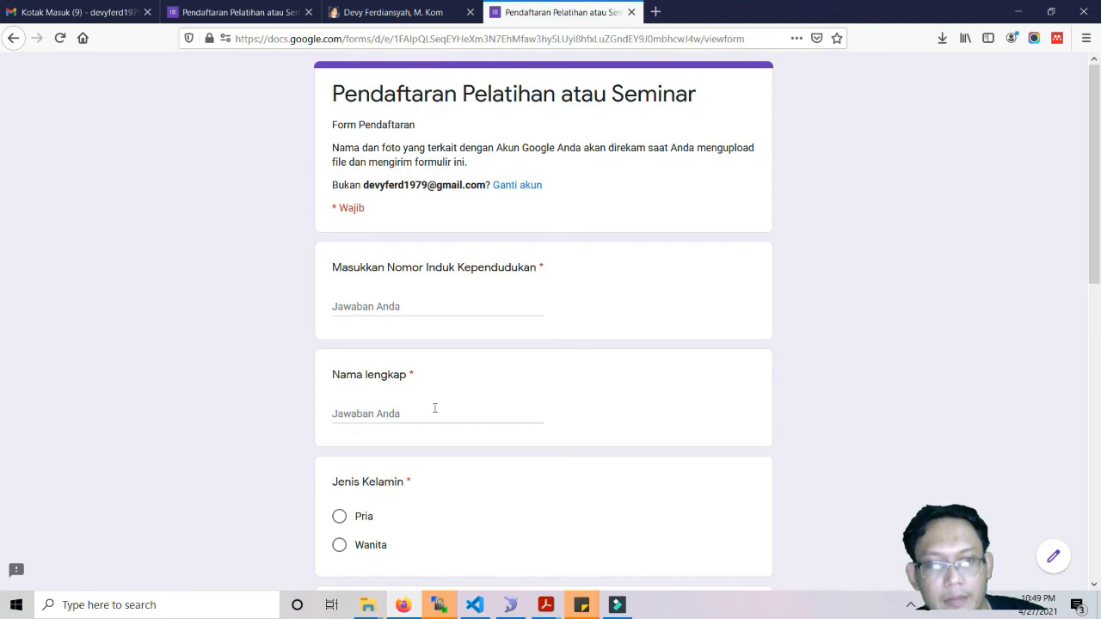
{"action": "left_click", "coordinate": [427, 307]}
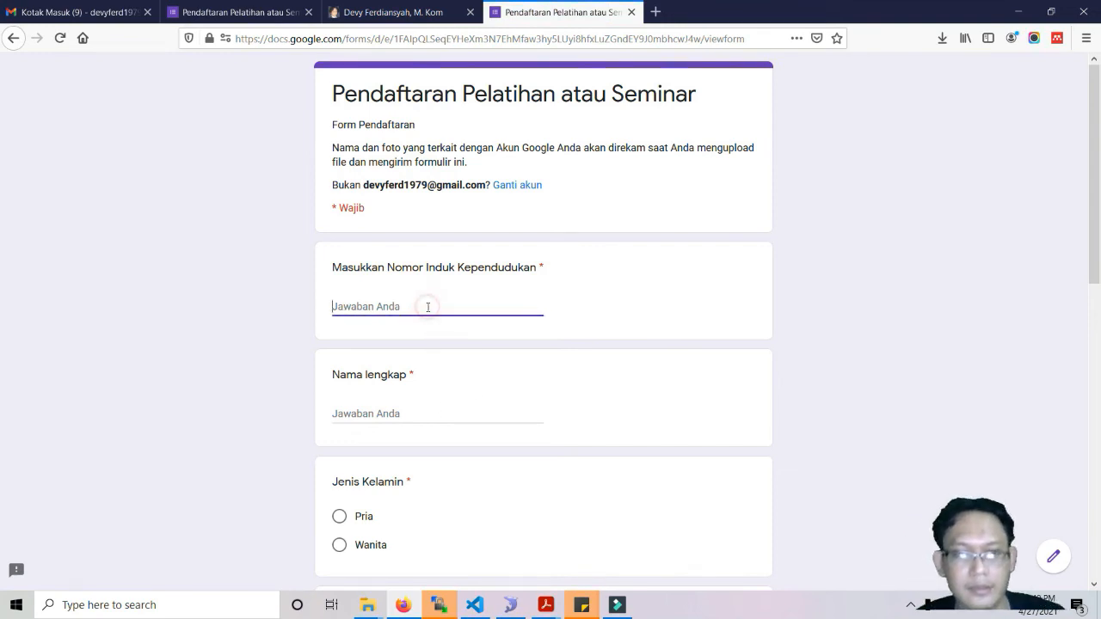
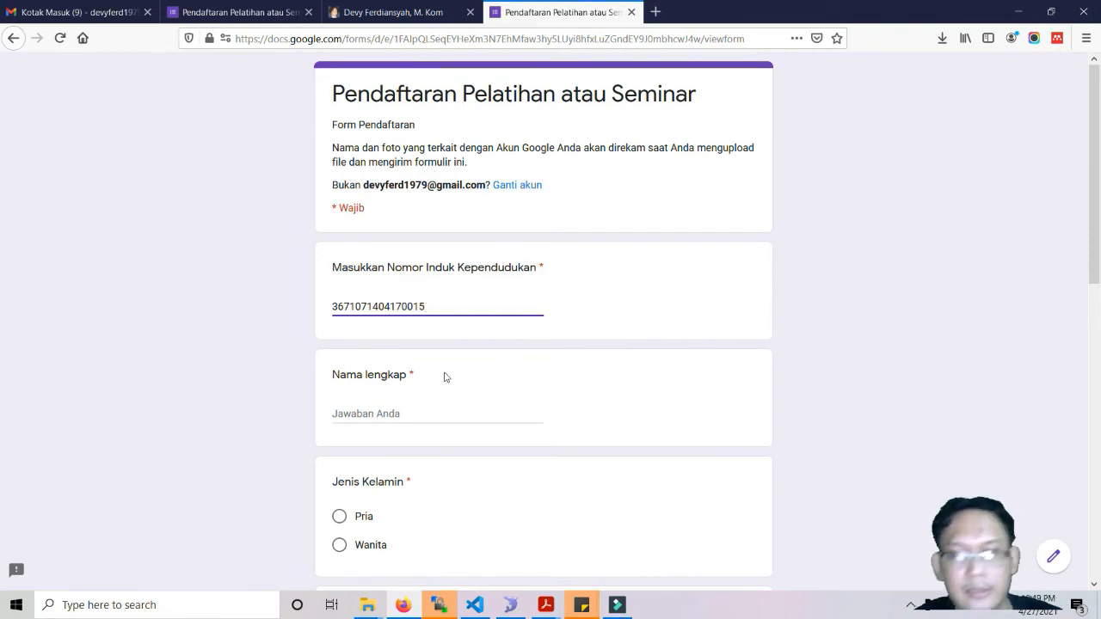
{"action": "left_click", "coordinate": [395, 413]}
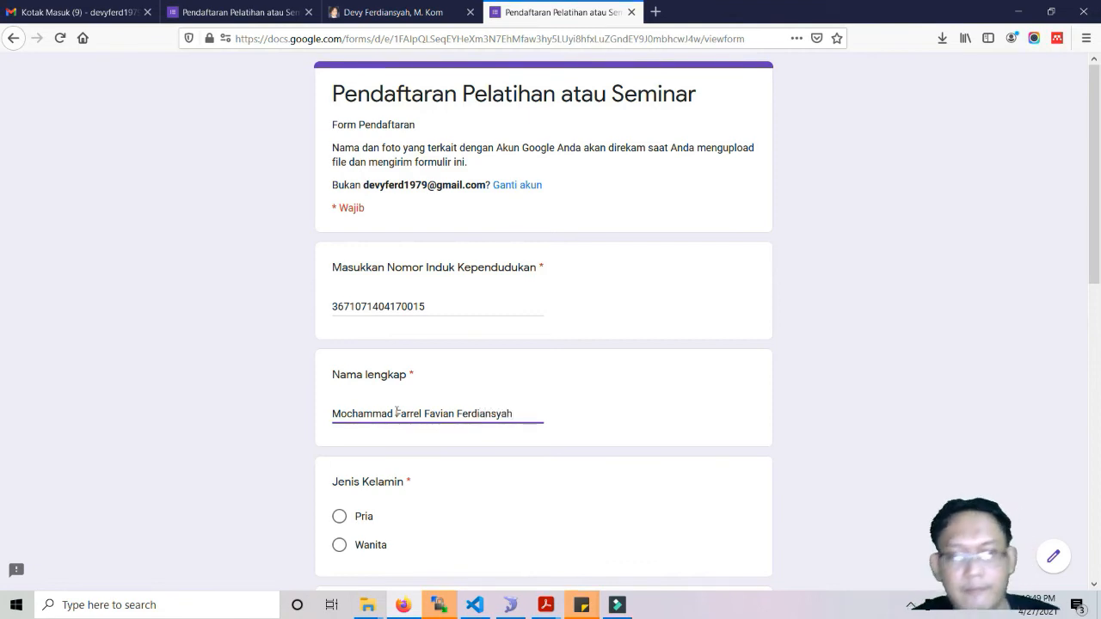
{"action": "scroll", "coordinate": [396, 411], "scroll_direction": "down", "scroll_amount": 2}
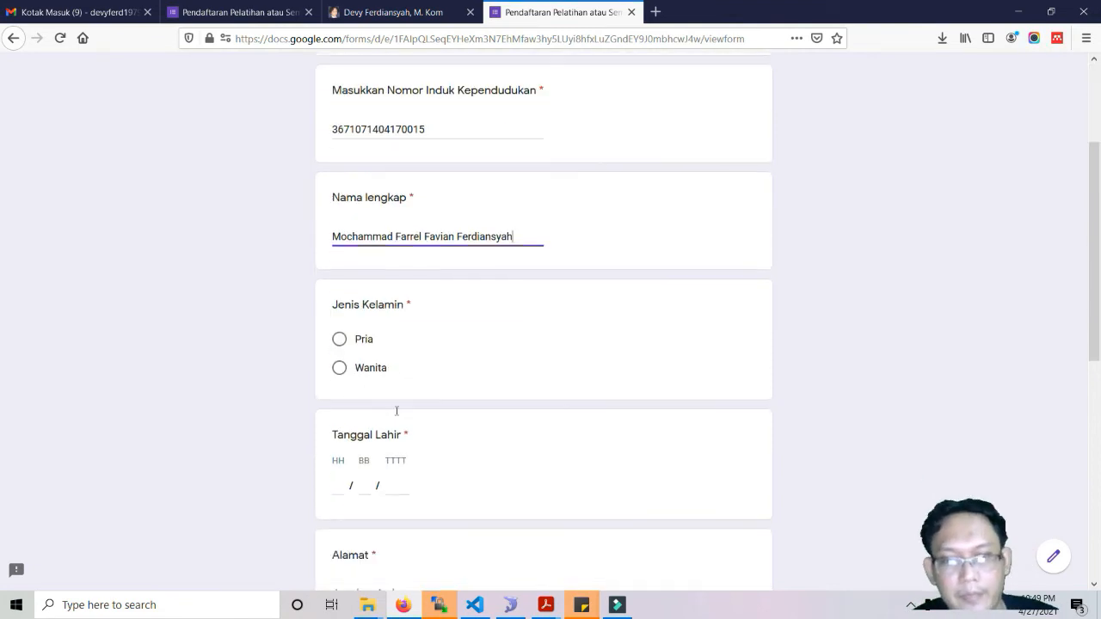
{"action": "left_click", "coordinate": [339, 337]}
Enter birth date 14/04/2017, address Tangerang, the contact's e-mail, and start the message 'Ba'.
{"action": "left_click", "coordinate": [342, 483]}
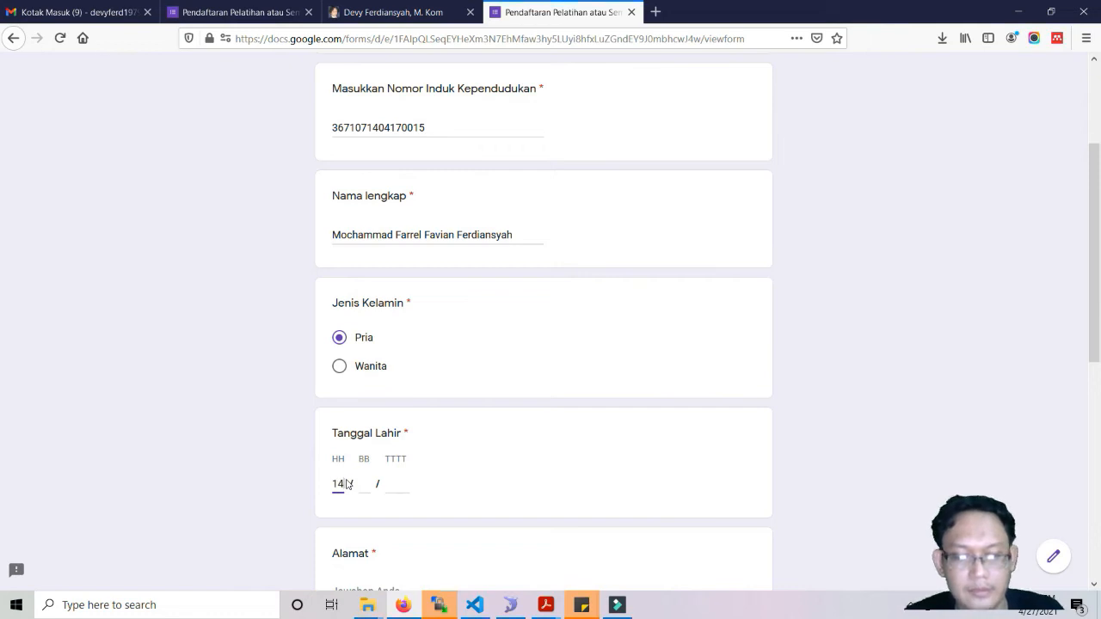
{"action": "type", "text": "14"}
{"action": "key", "text": "Tab"}
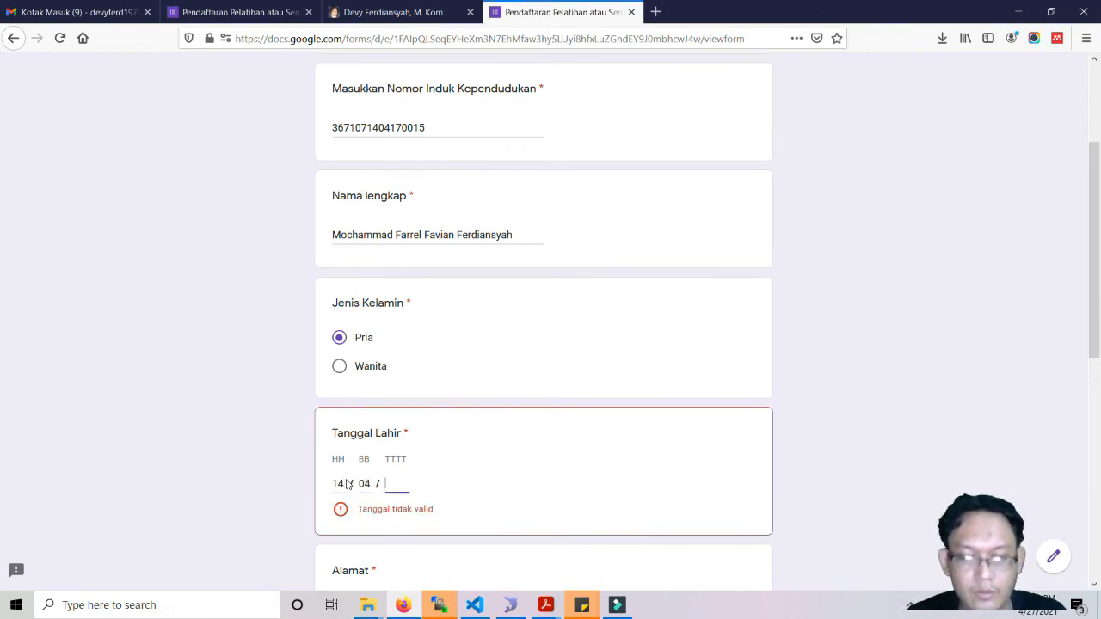
{"action": "type", "text": "2017"}
{"action": "scroll", "coordinate": [345, 484], "scroll_direction": "down", "scroll_amount": 2}
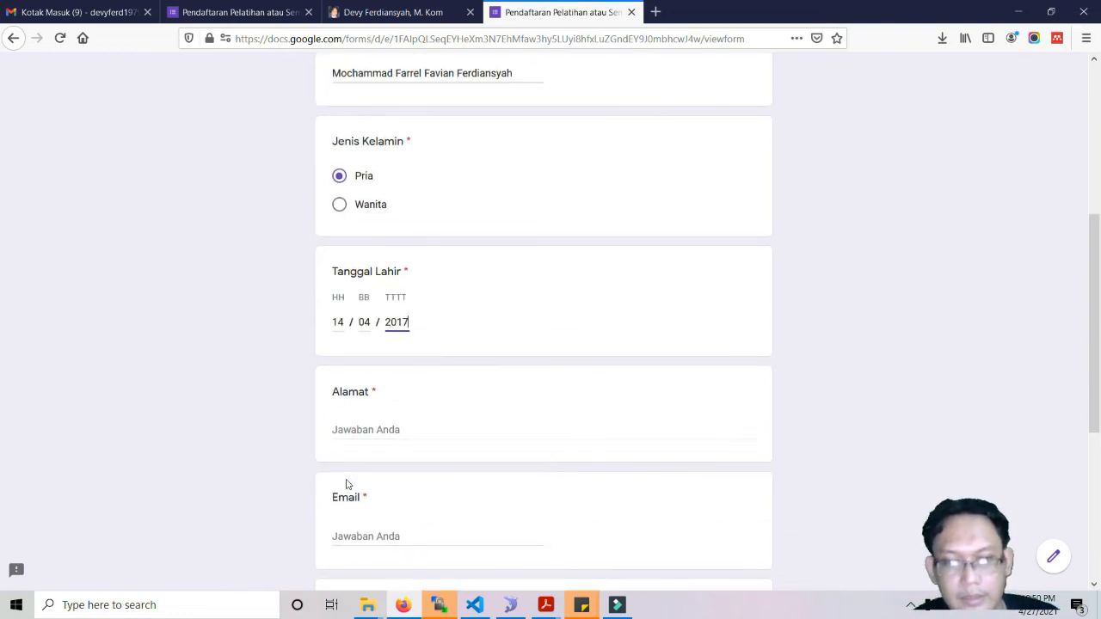
{"action": "left_click", "coordinate": [374, 430]}
{"action": "type", "text": "Tangerang"}
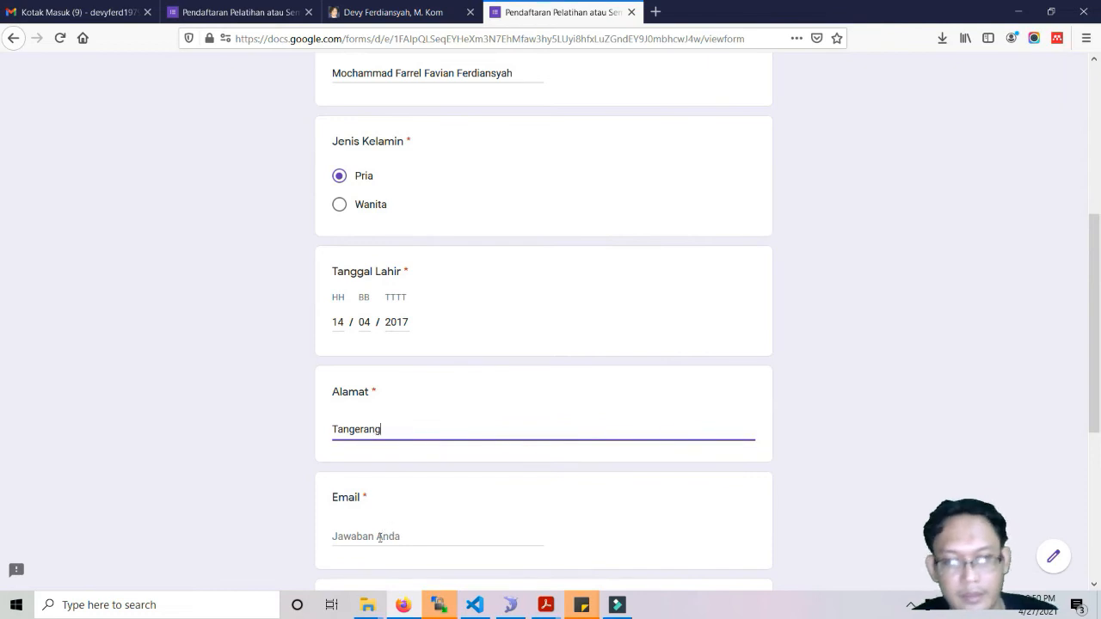
{"action": "left_click", "coordinate": [379, 537]}
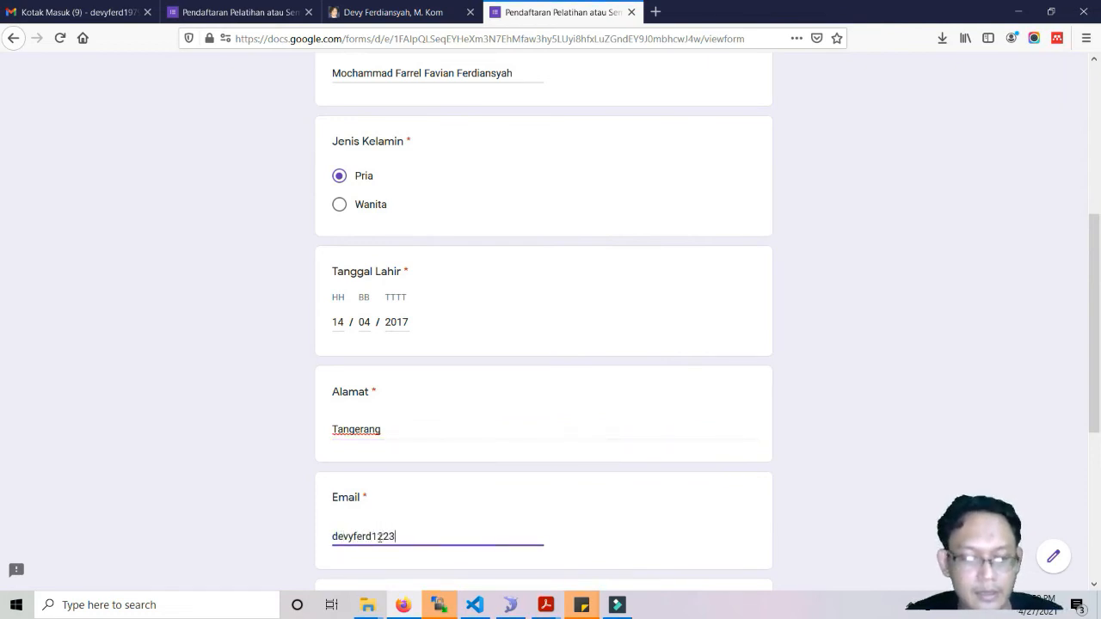
{"action": "scroll", "coordinate": [379, 536], "scroll_direction": "down", "scroll_amount": 3}
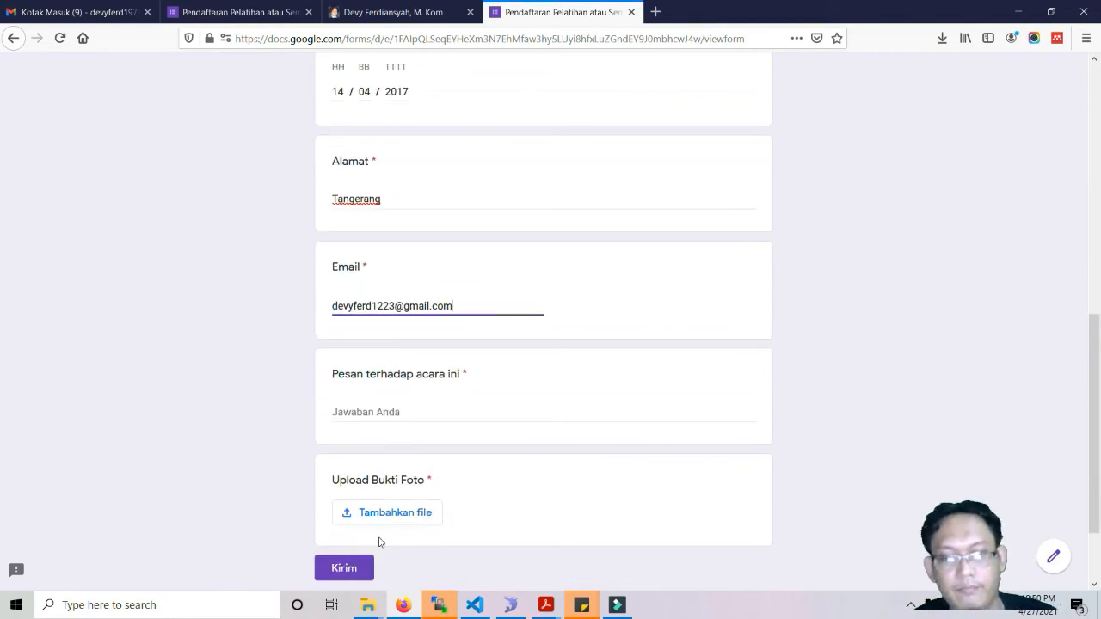
{"action": "left_click", "coordinate": [398, 410]}
{"action": "type", "text": "Bagus"}
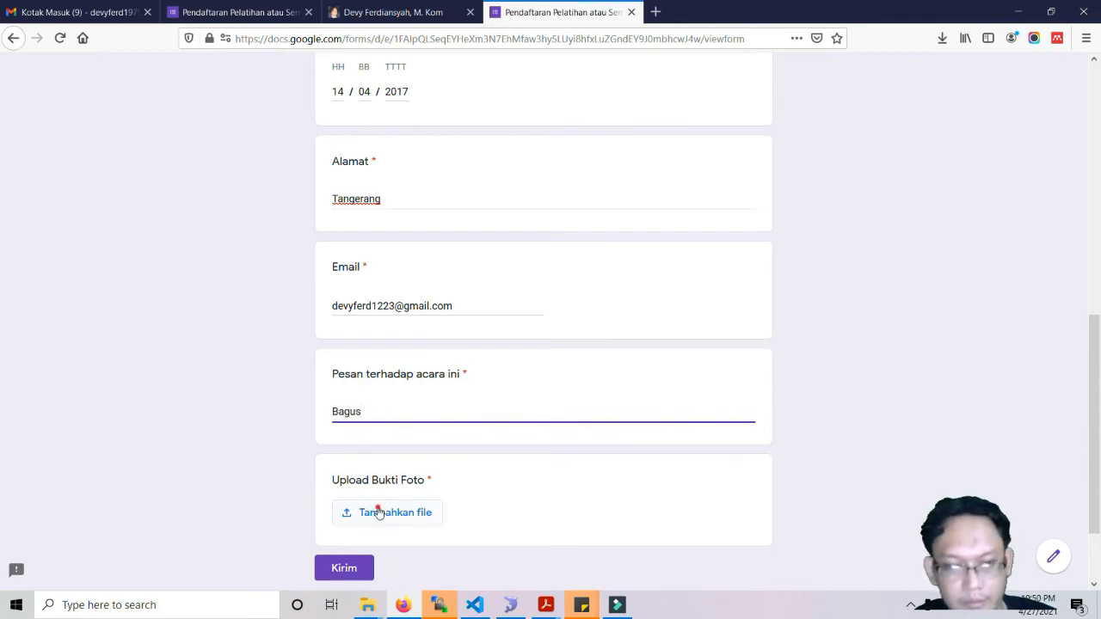
Upload DVF_Gondrong3.jpg as the proof photo and submit the registration.
{"action": "left_click", "coordinate": [378, 513]}
{"action": "mouse_move", "coordinate": [367, 604]}
{"action": "left_click", "coordinate": [421, 555]}
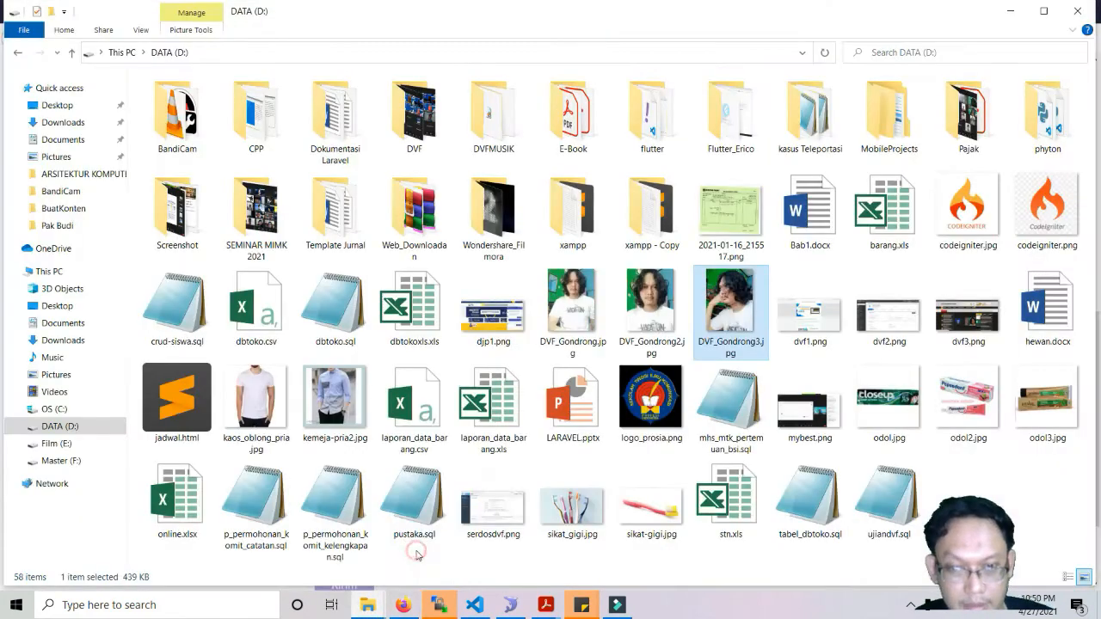
{"action": "left_click_drag", "start_coordinate": [412, 576], "coordinate": [448, 431]}
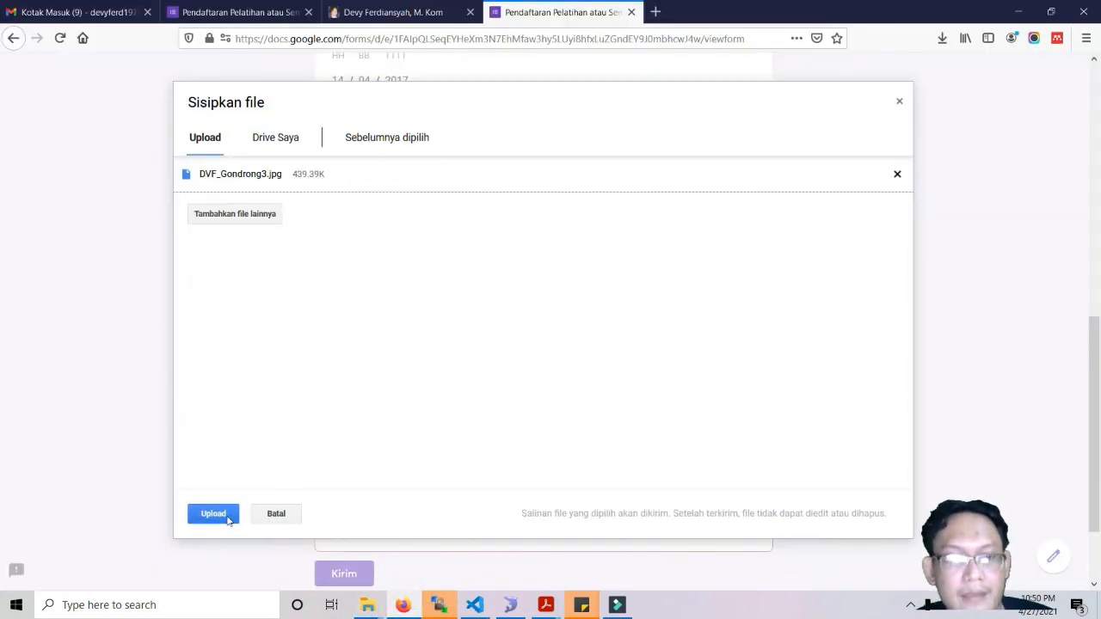
{"action": "left_click", "coordinate": [222, 516]}
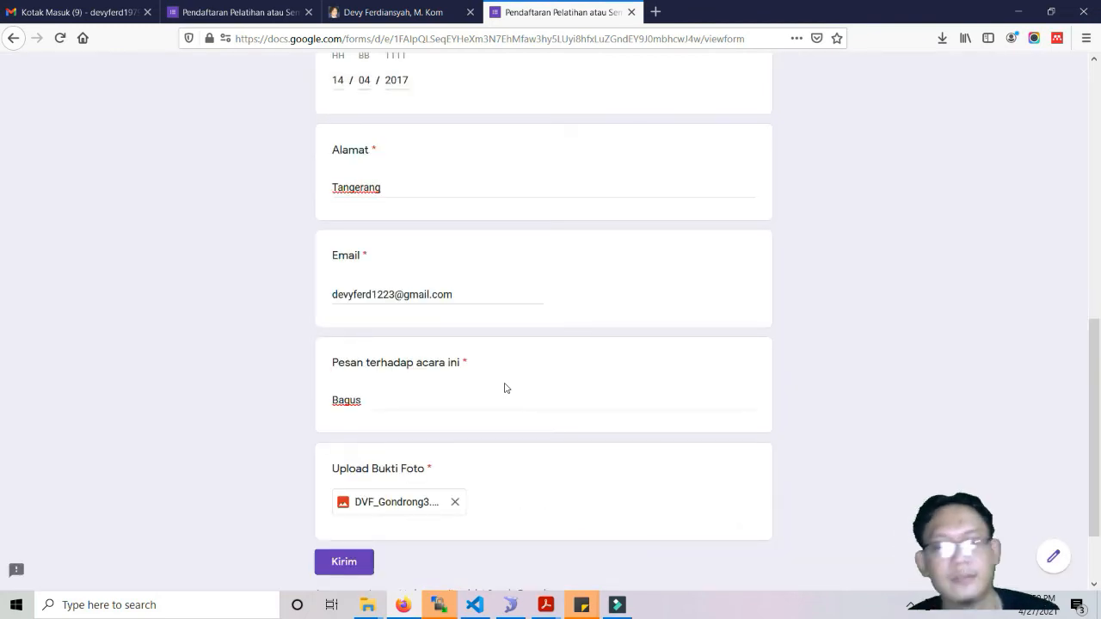
{"action": "left_click", "coordinate": [344, 561]}
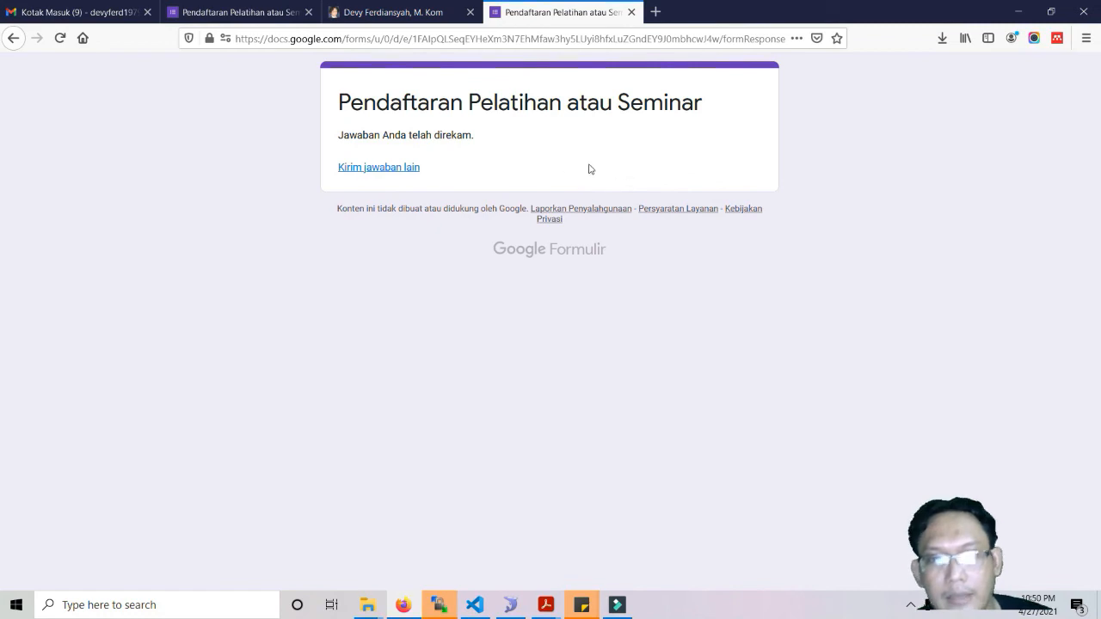
Open the form editor's Jawaban tab to see the 1 collected response.
{"action": "left_click", "coordinate": [241, 13]}
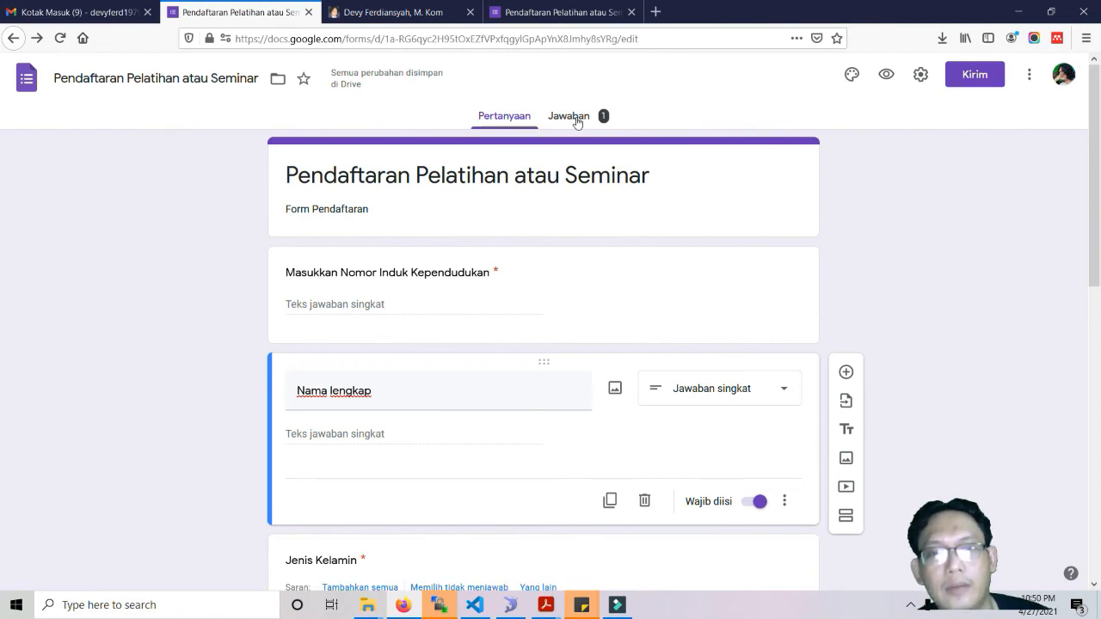
{"action": "left_click", "coordinate": [560, 12]}
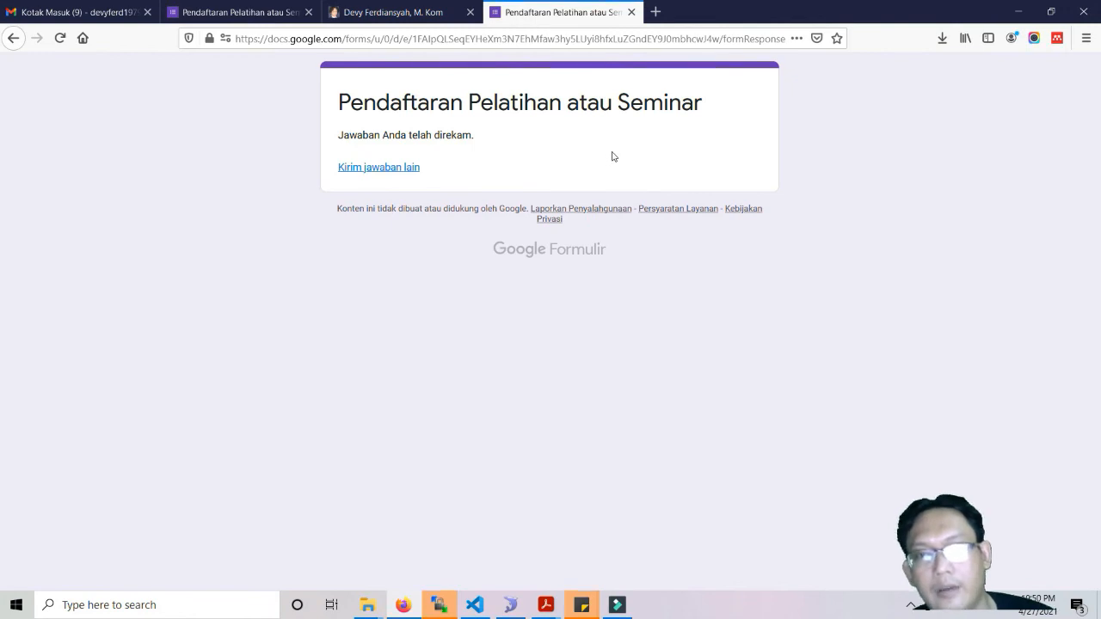
{"action": "left_click", "coordinate": [234, 12]}
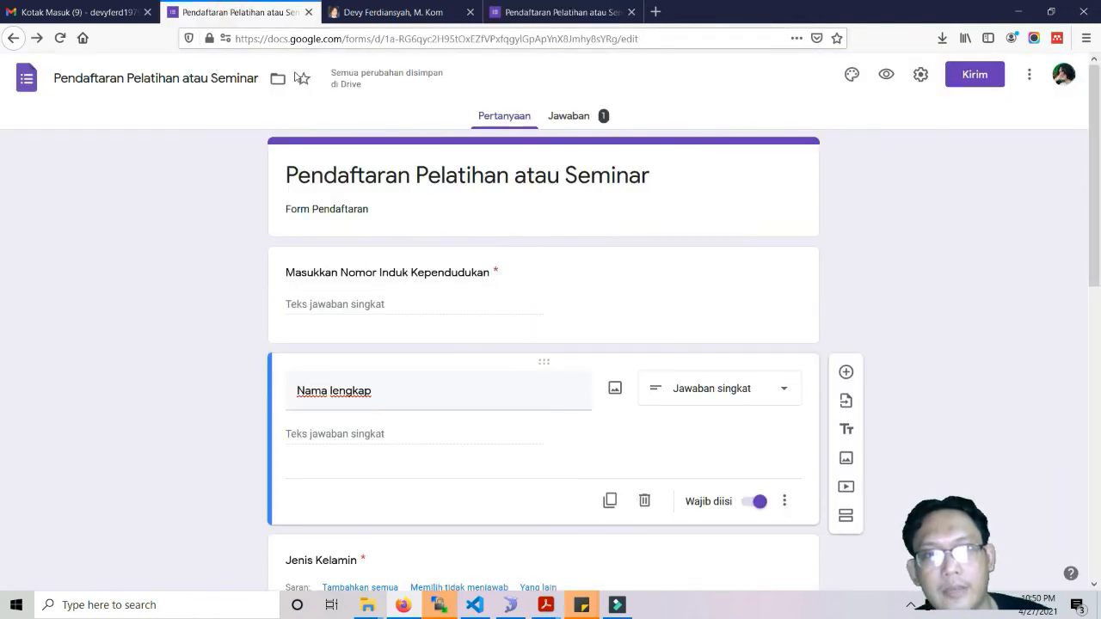
{"action": "left_click", "coordinate": [569, 118]}
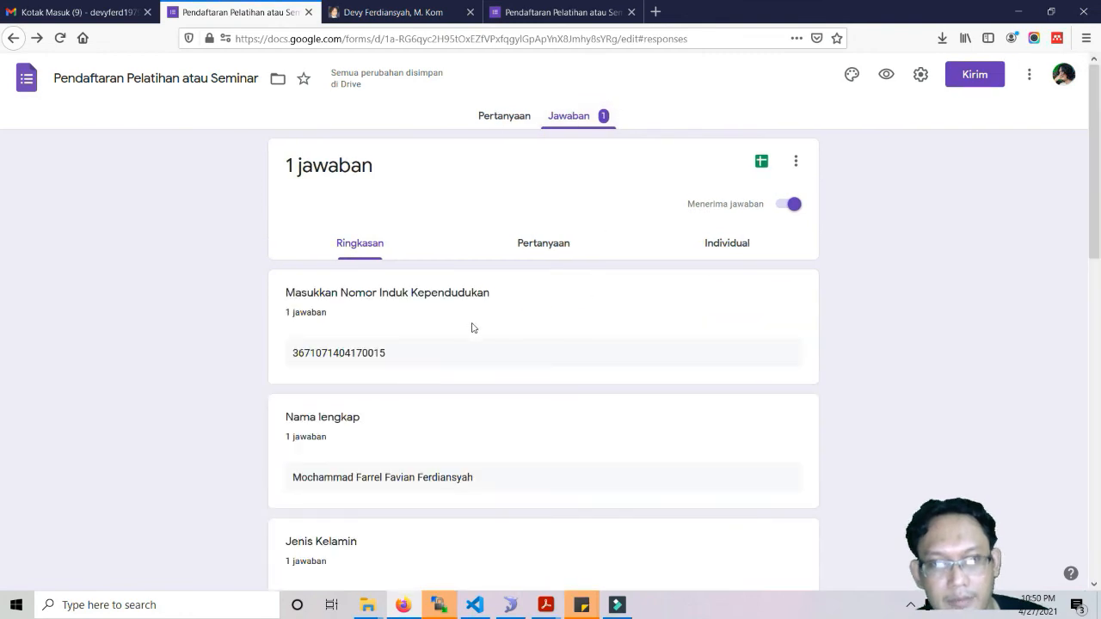
{"action": "scroll", "coordinate": [471, 328], "scroll_direction": "down", "scroll_amount": 5}
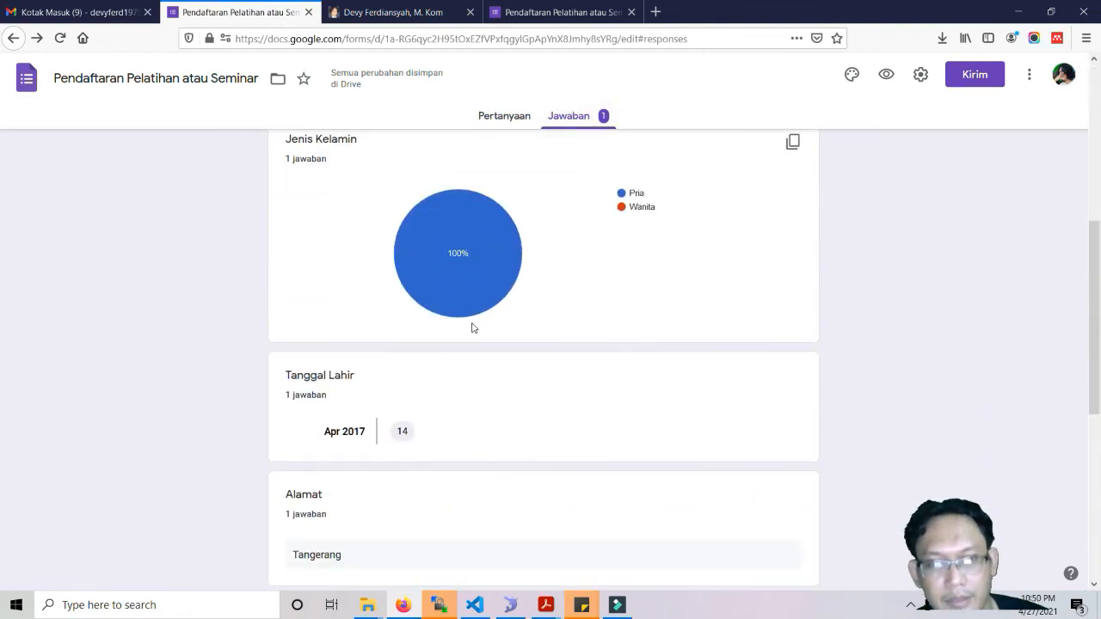
{"action": "scroll", "coordinate": [471, 327], "scroll_direction": "down", "scroll_amount": 5}
Preview the uploaded photo, then open the 'Upload Bukti Foto' Drive folder.
{"action": "left_click", "coordinate": [400, 505]}
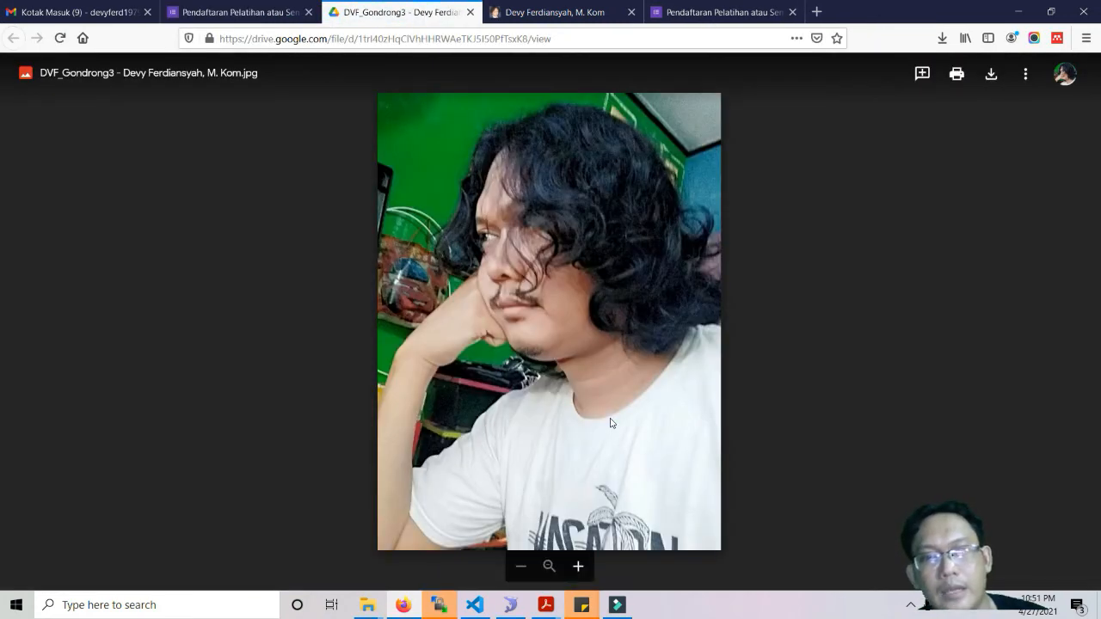
{"action": "left_click", "coordinate": [470, 13]}
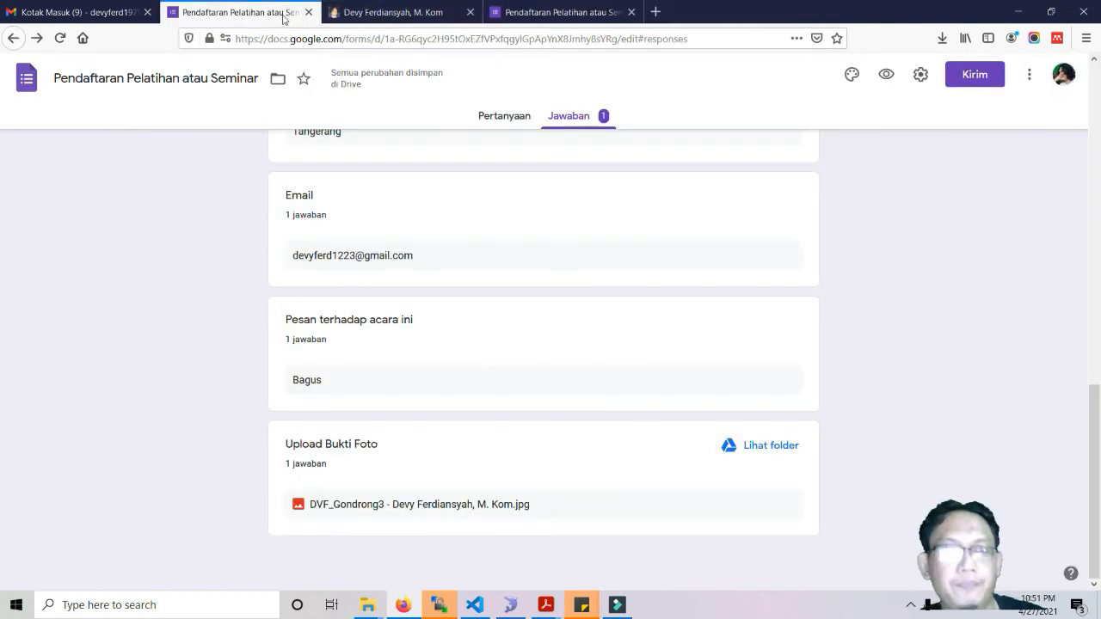
{"action": "scroll", "coordinate": [497, 394], "scroll_direction": "up", "scroll_amount": 10}
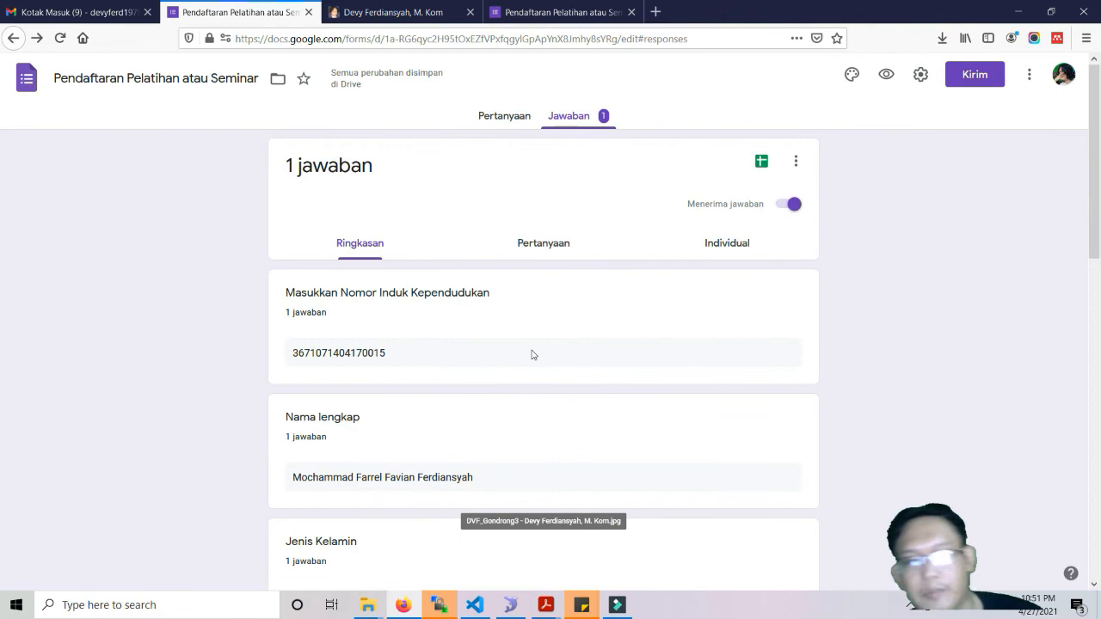
{"action": "scroll", "coordinate": [532, 355], "scroll_direction": "down", "scroll_amount": 10}
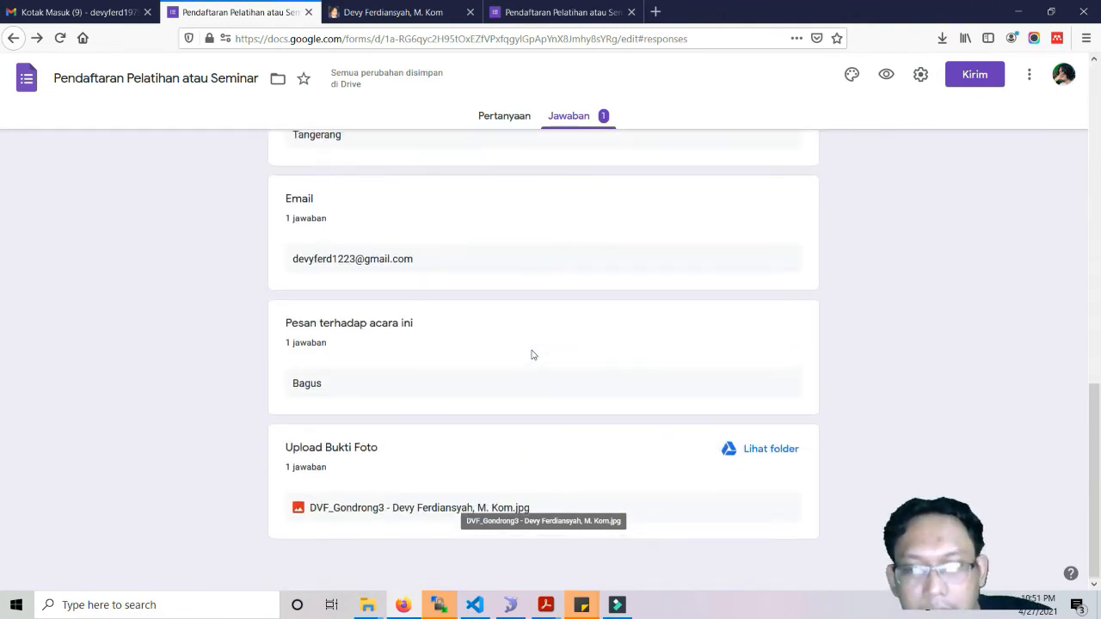
{"action": "scroll", "coordinate": [532, 354], "scroll_direction": "up", "scroll_amount": 10}
{"action": "scroll", "coordinate": [666, 339], "scroll_direction": "down", "scroll_amount": 10}
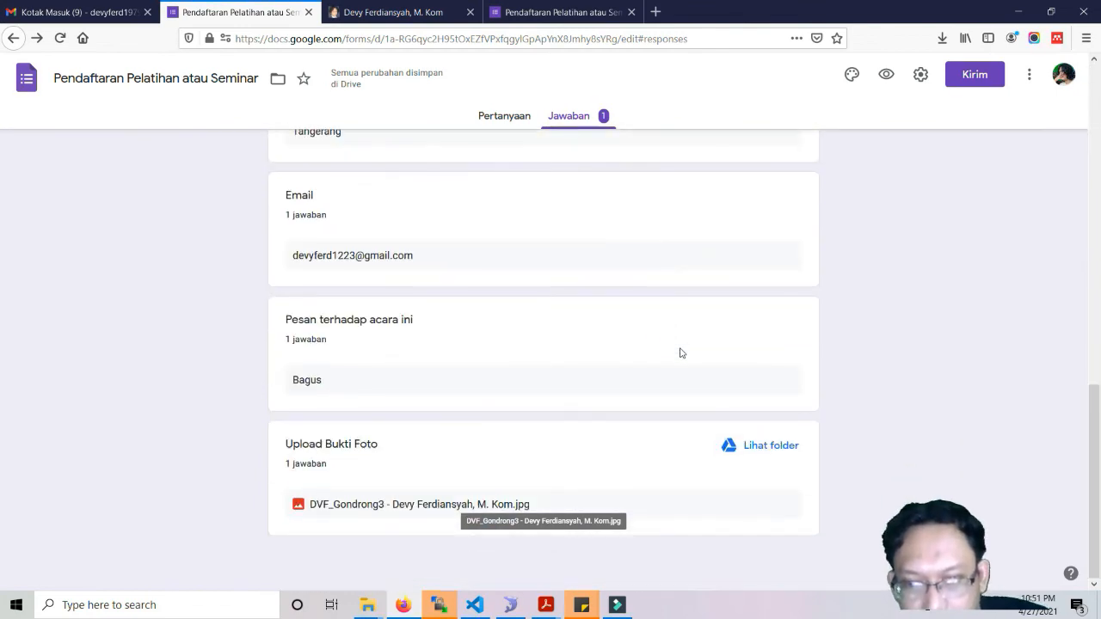
{"action": "left_click", "coordinate": [779, 447]}
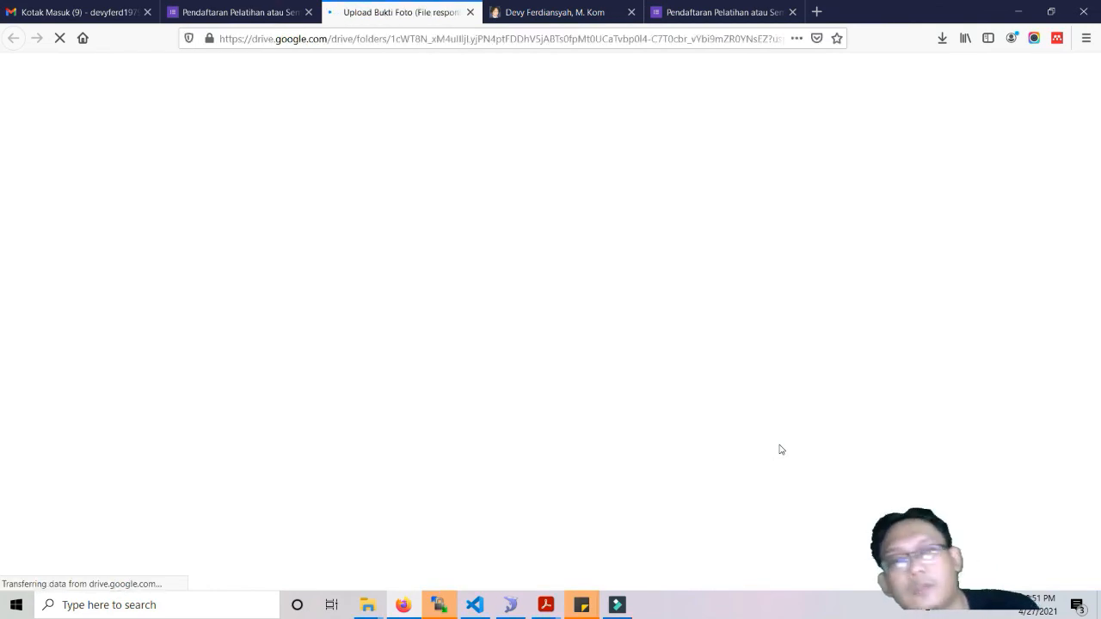
{"action": "double_click", "coordinate": [277, 272]}
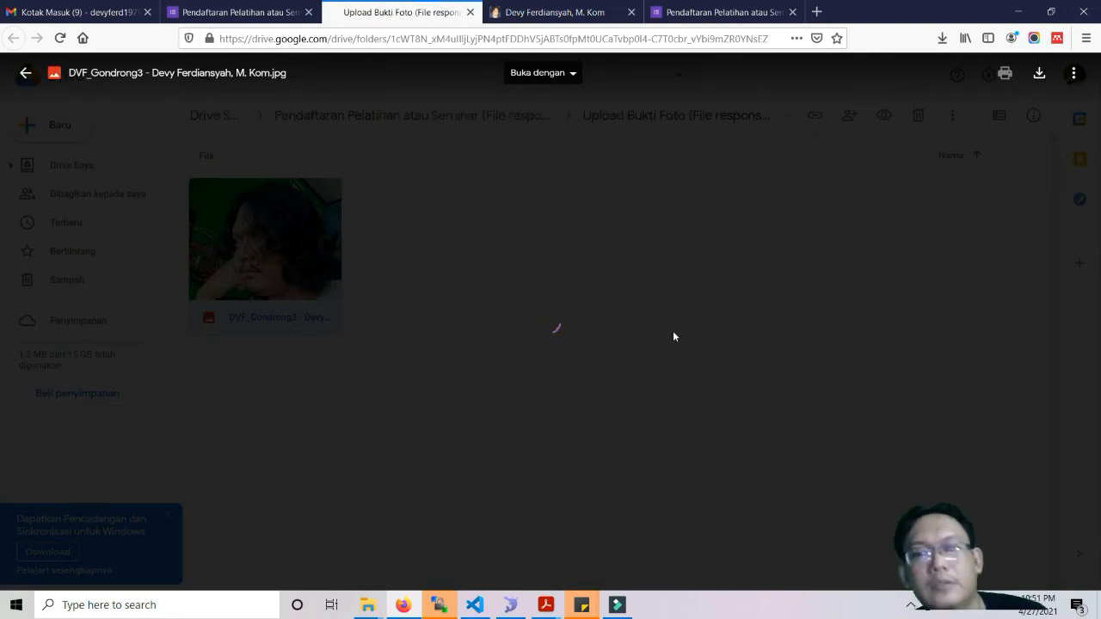
{"action": "left_click", "coordinate": [470, 12]}
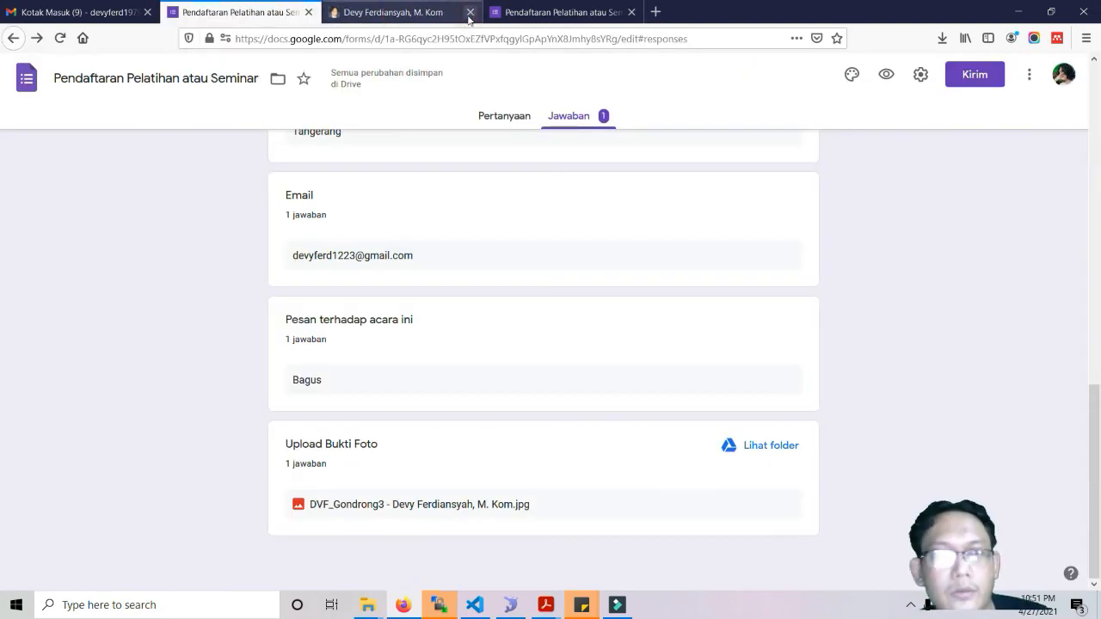
{"action": "scroll", "coordinate": [512, 292], "scroll_direction": "up", "scroll_amount": 15}
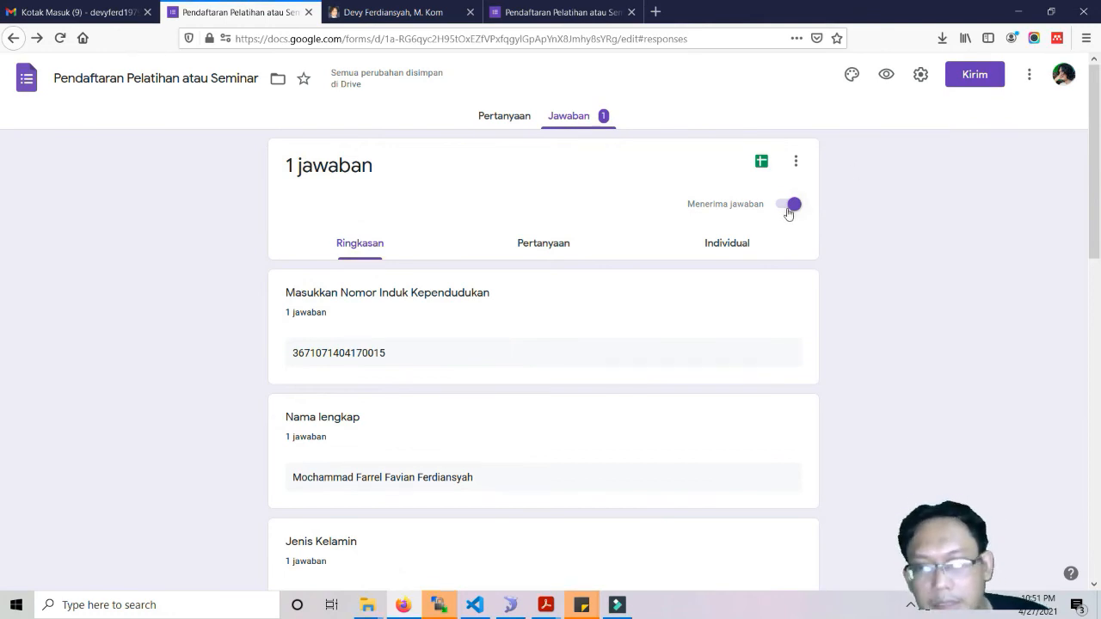
Reload a fresh copy of the form, then switch off 'Menerima jawaban'.
{"action": "left_click", "coordinate": [550, 12]}
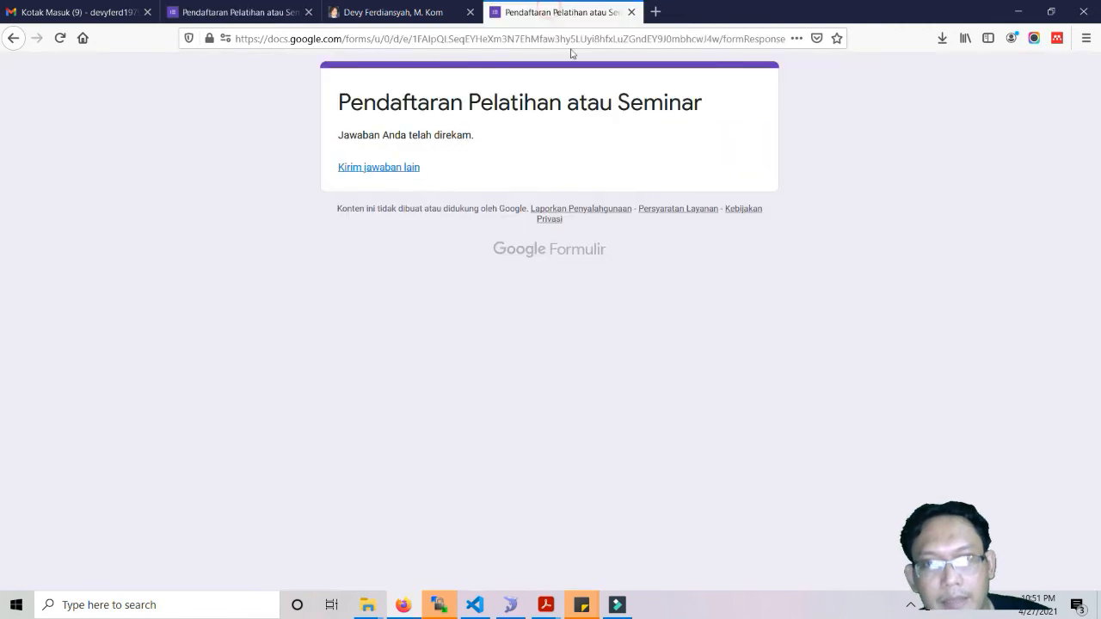
{"action": "left_click", "coordinate": [394, 177]}
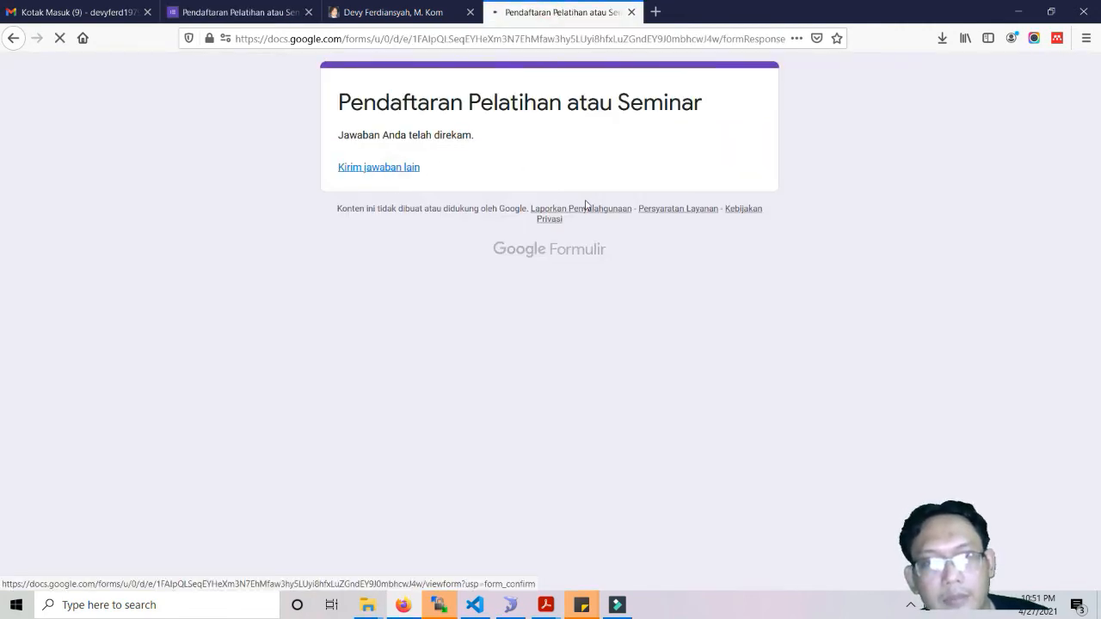
{"action": "left_click", "coordinate": [260, 10]}
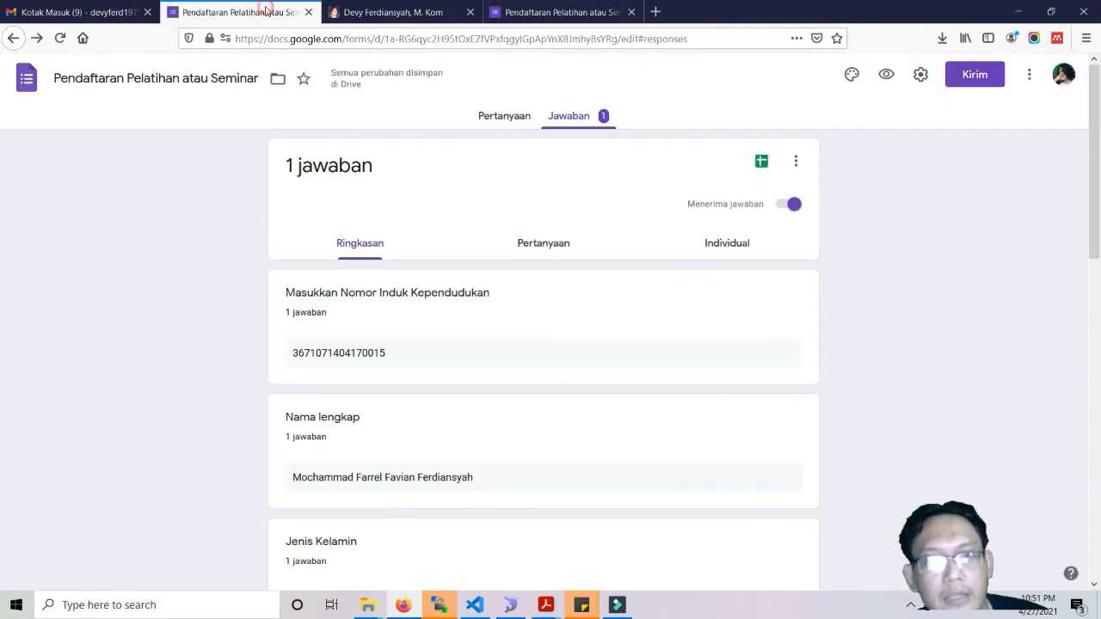
{"action": "left_click", "coordinate": [785, 205]}
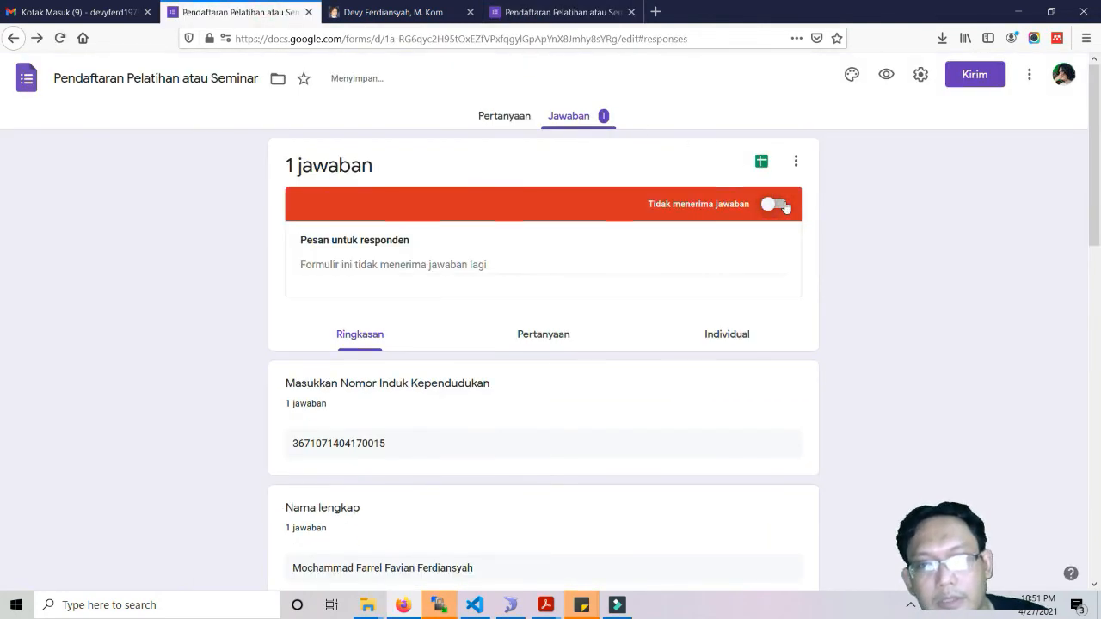
Reload the public form to confirm it says 'sudah tidak menerima jawaban lagi'.
{"action": "left_click", "coordinate": [531, 13]}
{"action": "left_click", "coordinate": [59, 38]}
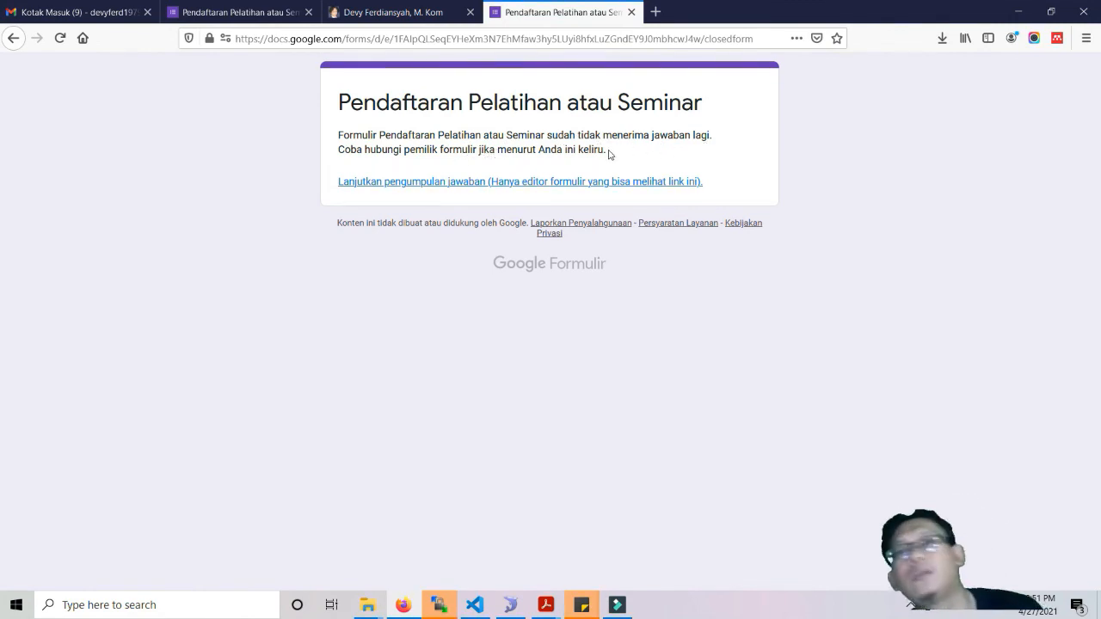
{"action": "left_click", "coordinate": [220, 12]}
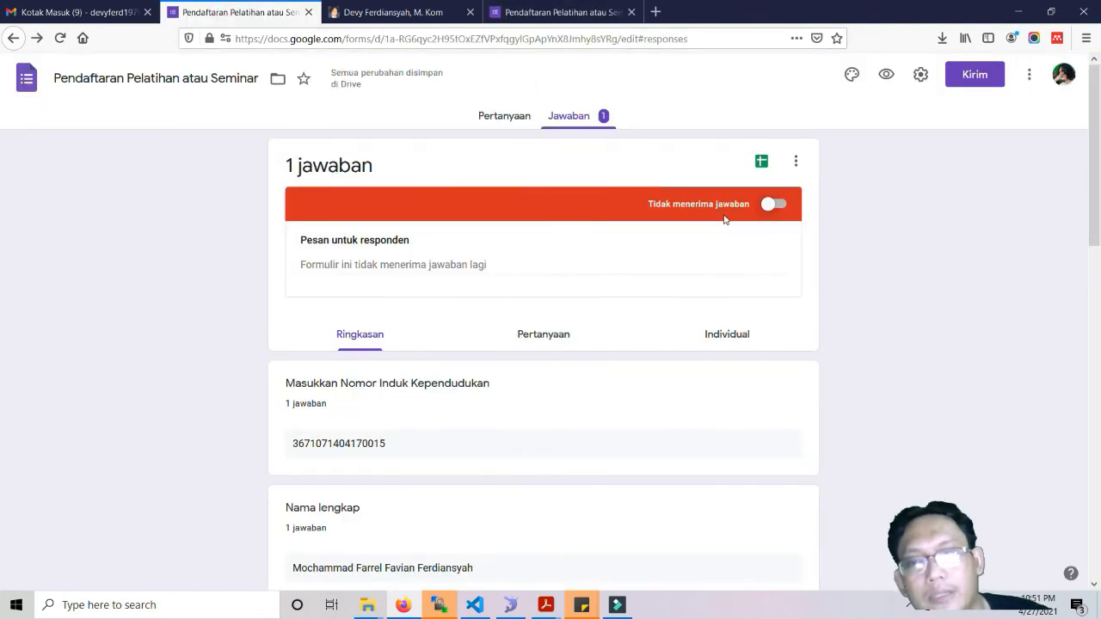
{"action": "left_click", "coordinate": [521, 13]}
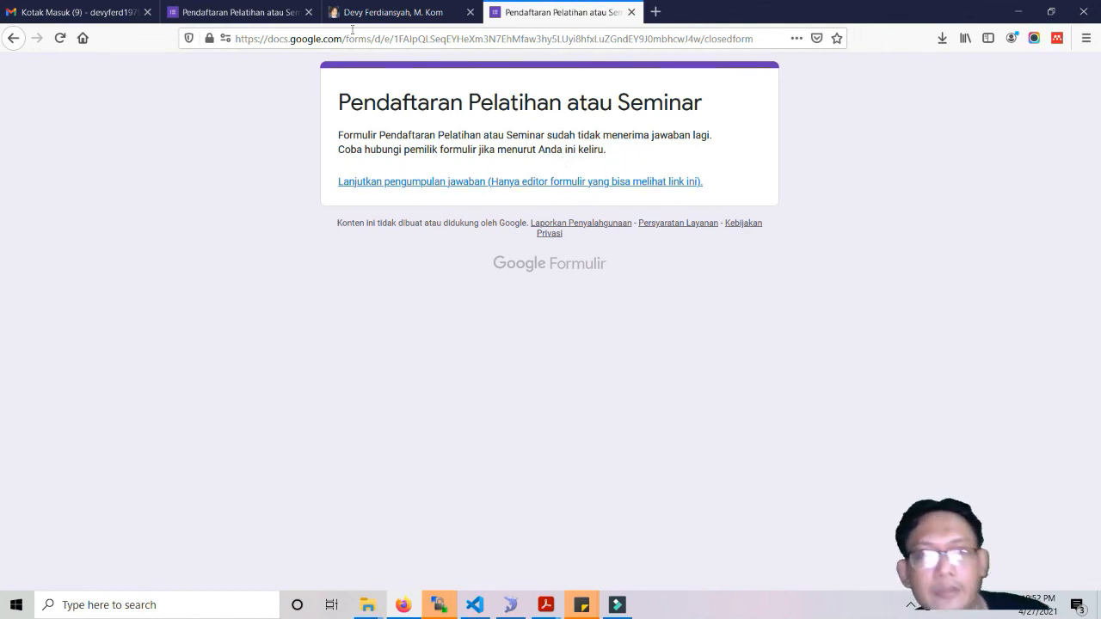
{"action": "left_click", "coordinate": [253, 12]}
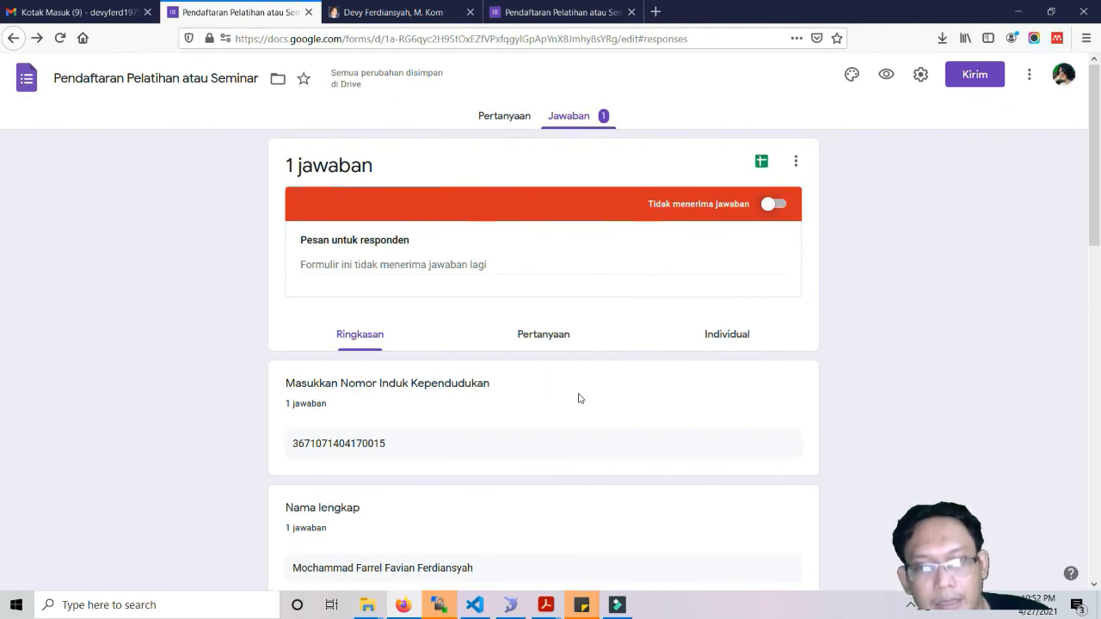
Step through the answers question by question on the Pertanyaan view.
{"action": "scroll", "coordinate": [581, 403], "scroll_direction": "down", "scroll_amount": 2}
{"action": "scroll", "coordinate": [582, 405], "scroll_direction": "up", "scroll_amount": 2}
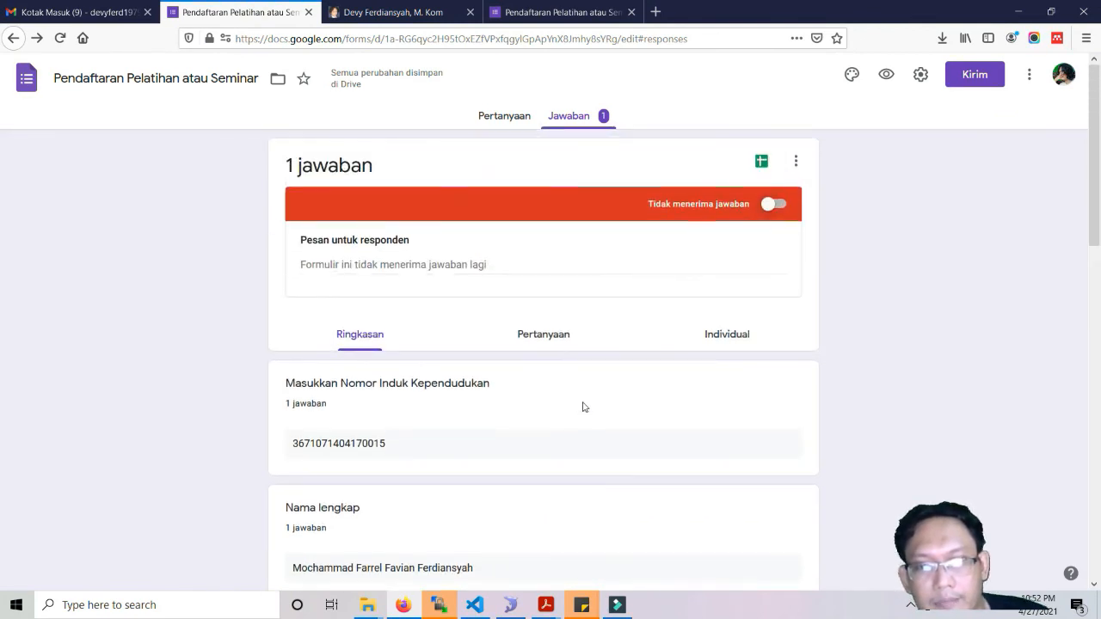
{"action": "left_click", "coordinate": [546, 341]}
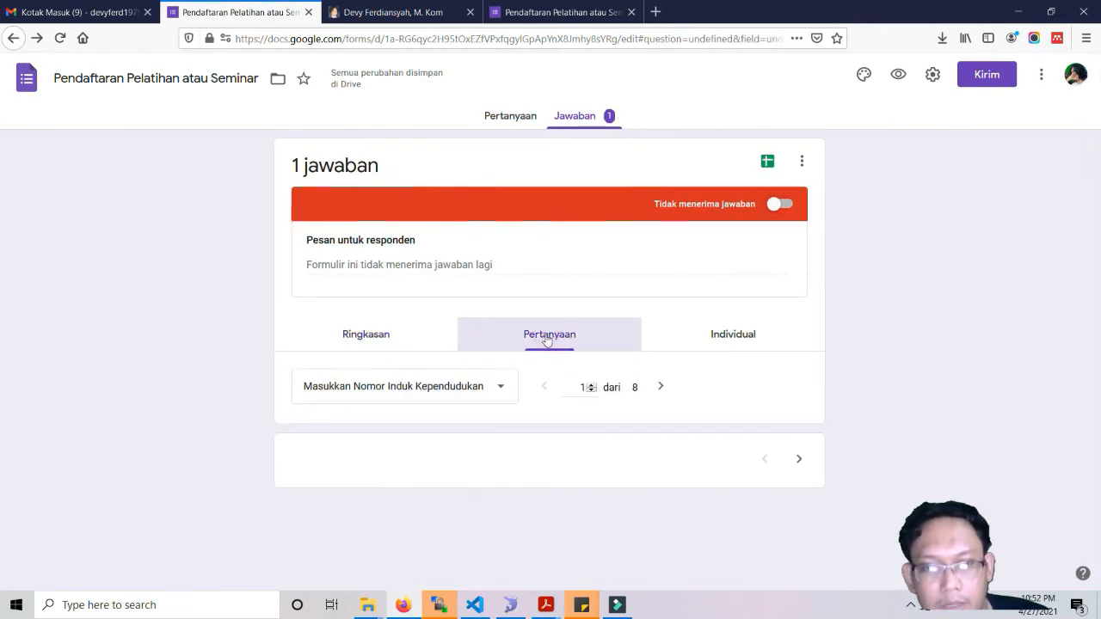
{"action": "scroll", "coordinate": [710, 399], "scroll_direction": "down", "scroll_amount": 2}
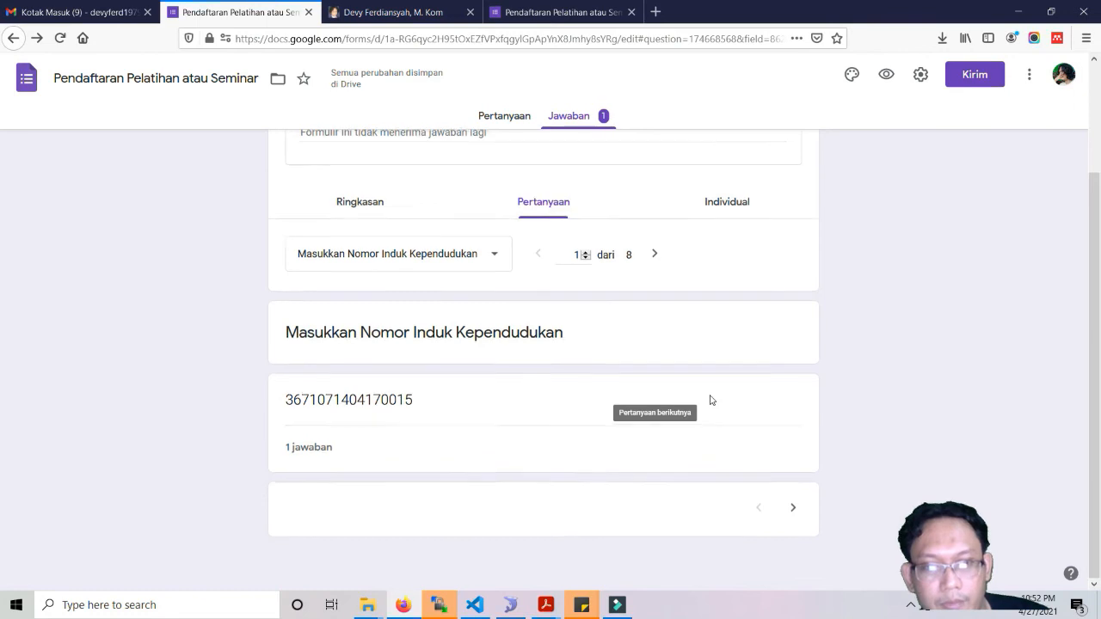
{"action": "scroll", "coordinate": [710, 400], "scroll_direction": "up", "scroll_amount": 2}
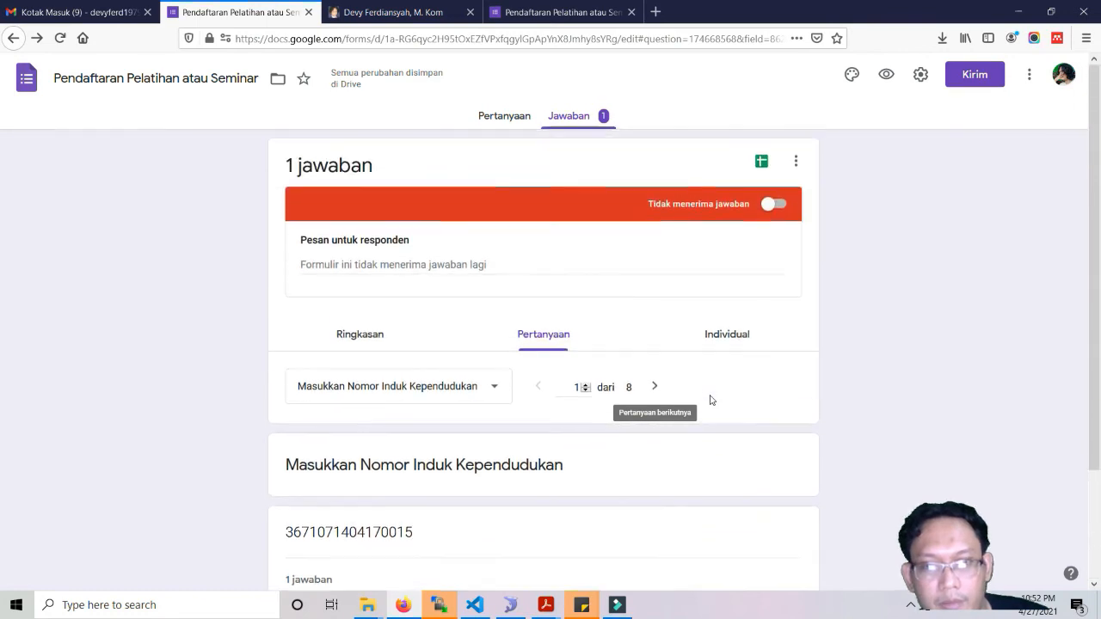
{"action": "left_click", "coordinate": [654, 388]}
{"action": "left_click", "coordinate": [654, 389]}
Review the complete individual submission, then choose to link responses to a spreadsheet.
{"action": "left_click", "coordinate": [714, 331]}
{"action": "scroll", "coordinate": [715, 449], "scroll_direction": "down", "scroll_amount": 3}
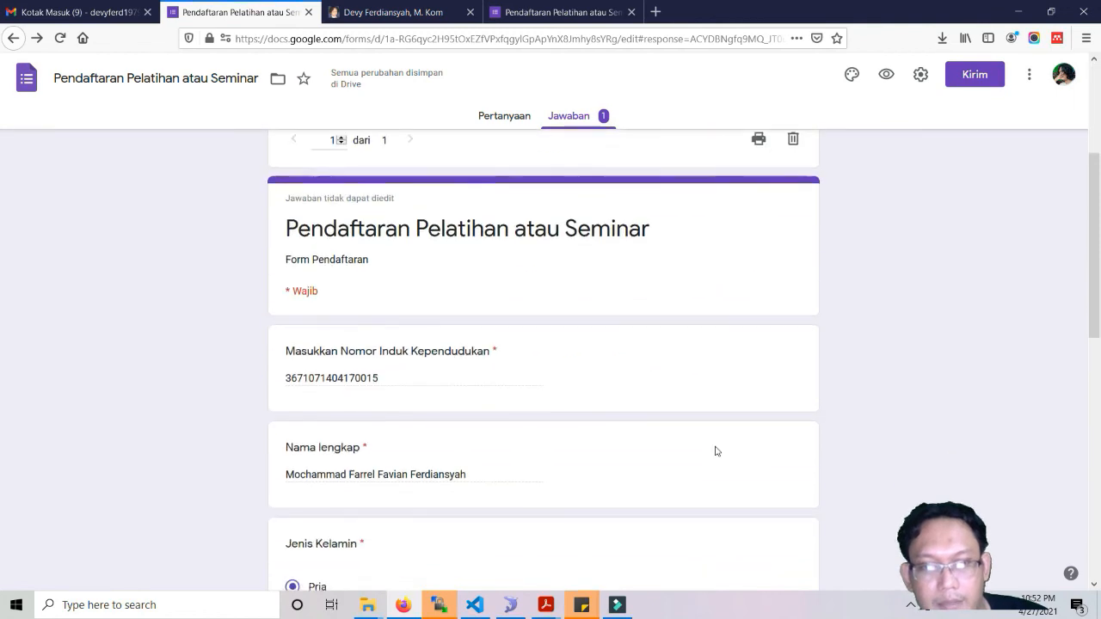
{"action": "scroll", "coordinate": [715, 450], "scroll_direction": "down", "scroll_amount": 8}
{"action": "scroll", "coordinate": [715, 450], "scroll_direction": "up", "scroll_amount": 11}
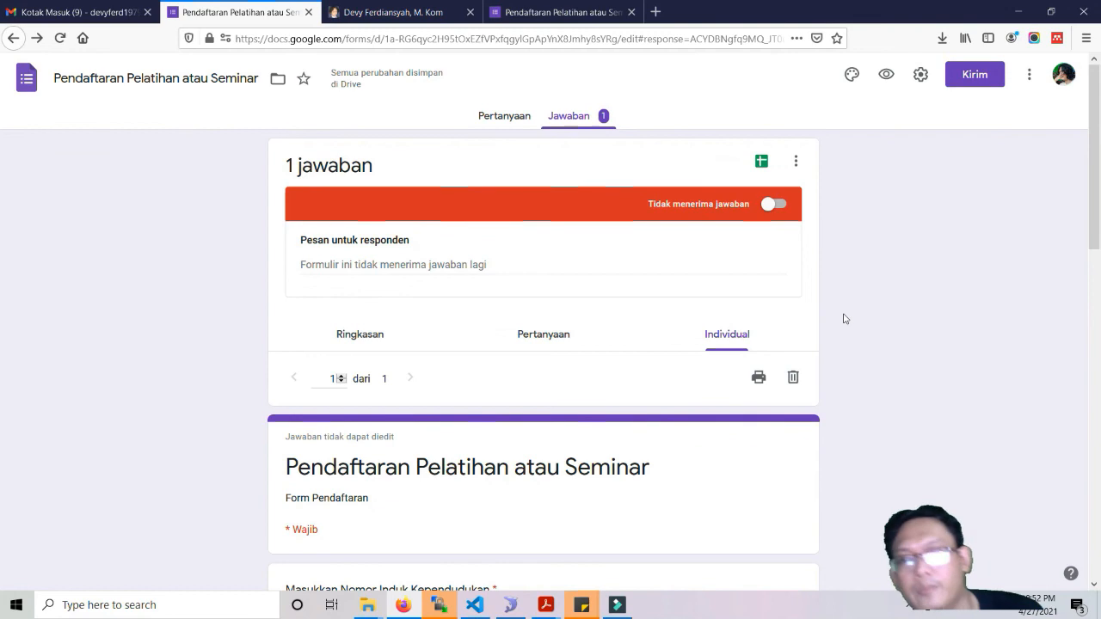
{"action": "left_click", "coordinate": [761, 164]}
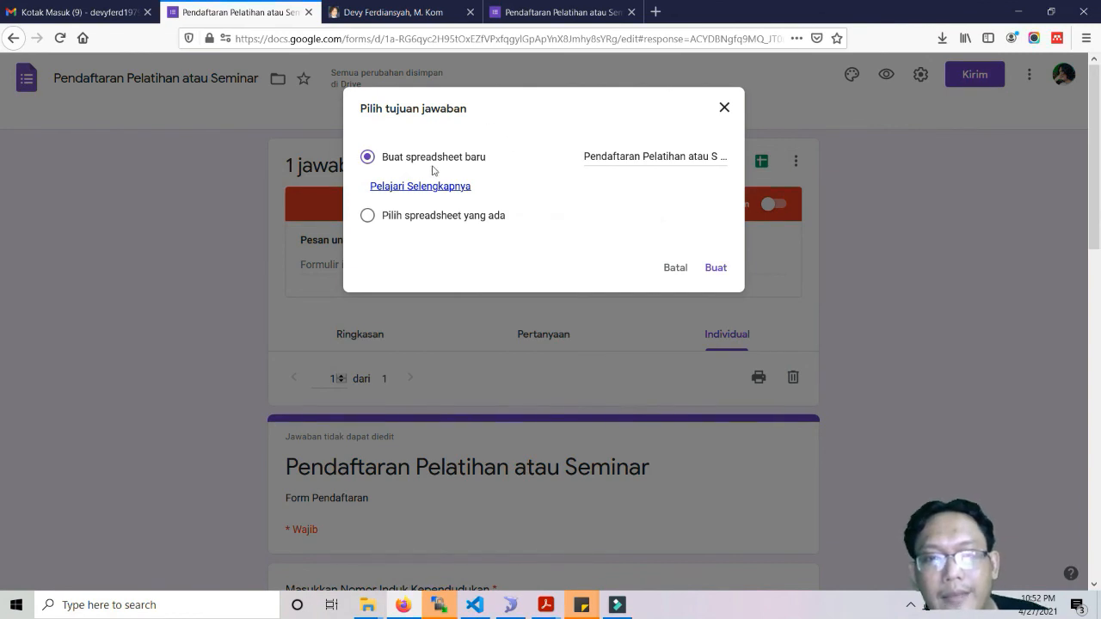
Create the new spreadsheet 'Pendaftaran Pelatihan atau Seminar (Jawaban)' for the responses.
{"action": "left_click", "coordinate": [713, 270]}
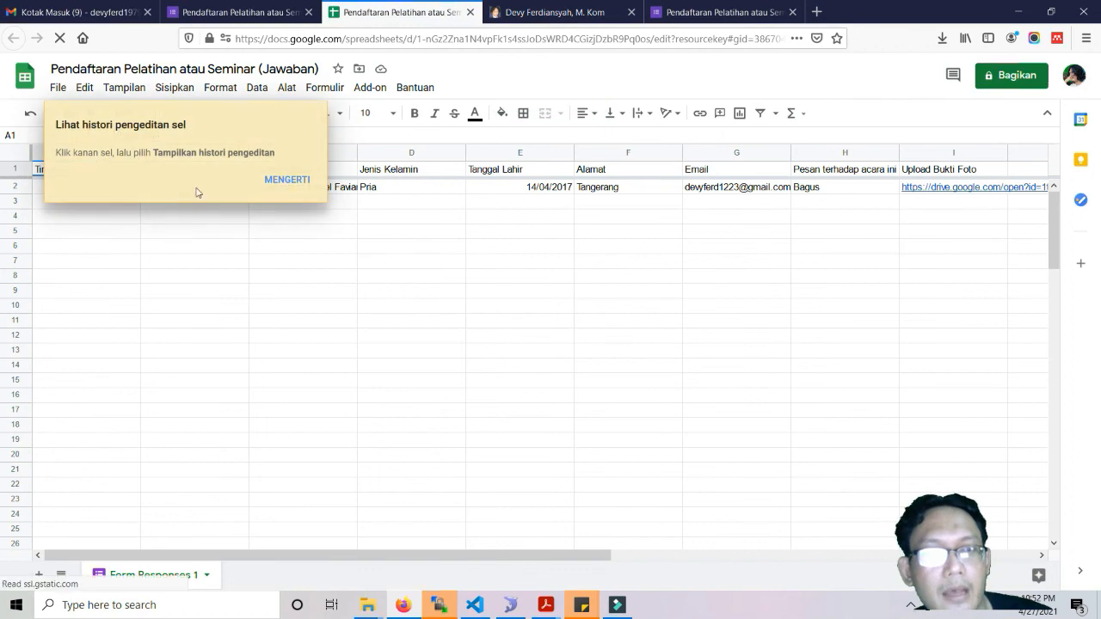
Auto-fit the Nama lengkap column C and scroll through the remaining response columns.
{"action": "left_click", "coordinate": [286, 180]}
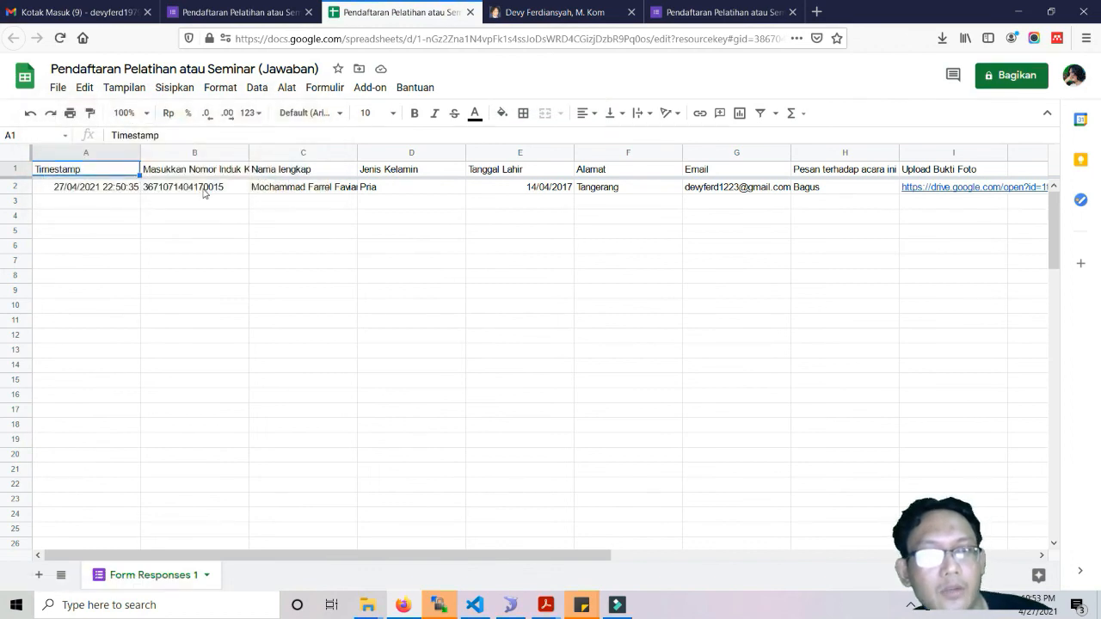
{"action": "left_click_drag", "start_coordinate": [356, 151], "coordinate": [356, 152]}
{"action": "double_click", "coordinate": [356, 151]}
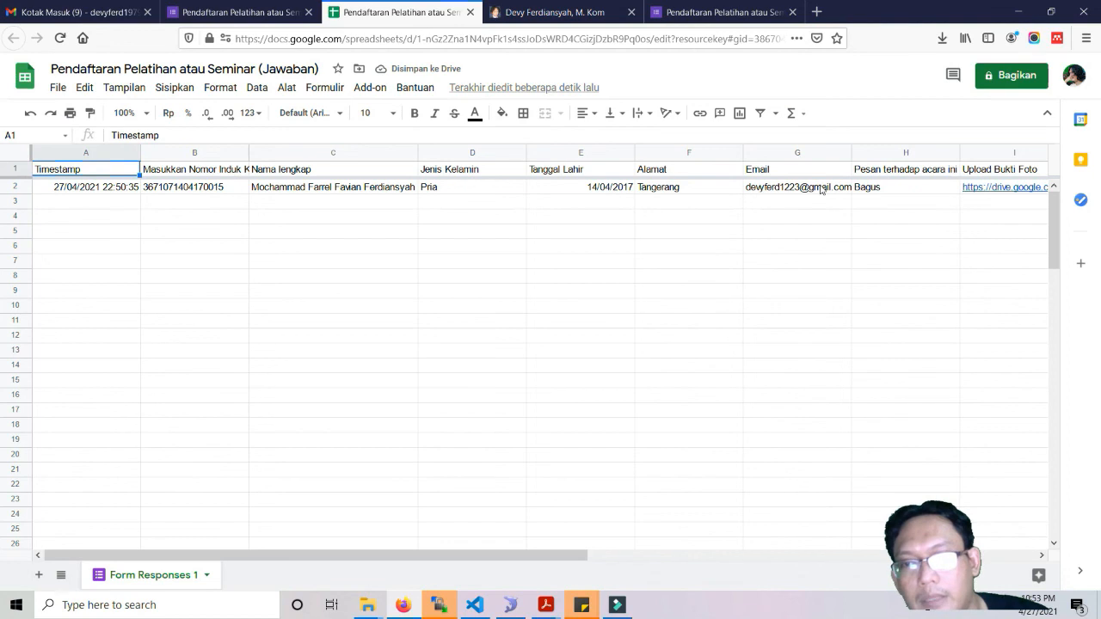
{"action": "left_click_drag", "start_coordinate": [579, 554], "coordinate": [883, 519]}
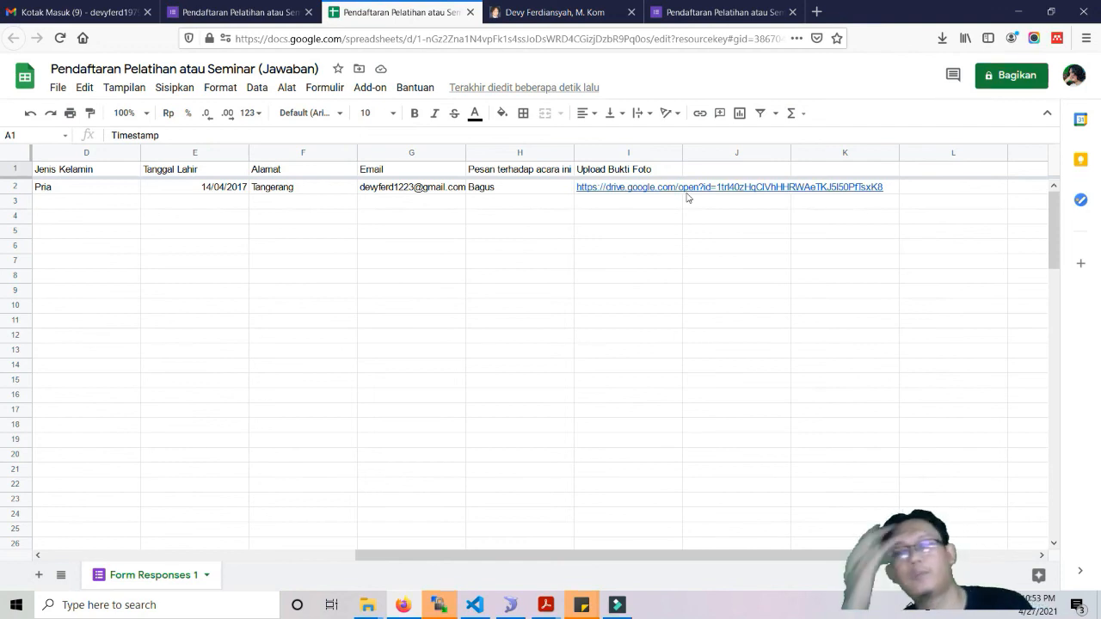
{"action": "left_click_drag", "start_coordinate": [653, 555], "coordinate": [273, 507]}
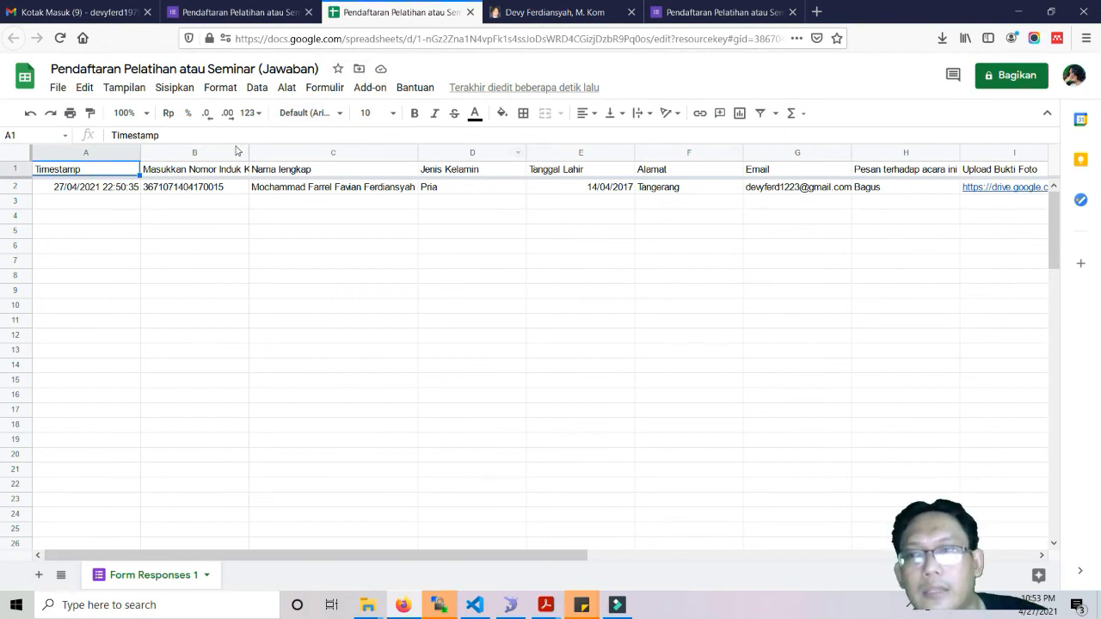
Download the sheet as 'Pendaftaran Pelatihan atau Seminar (Jawaban).xlsx' and open it in Excel.
{"action": "left_click", "coordinate": [57, 87]}
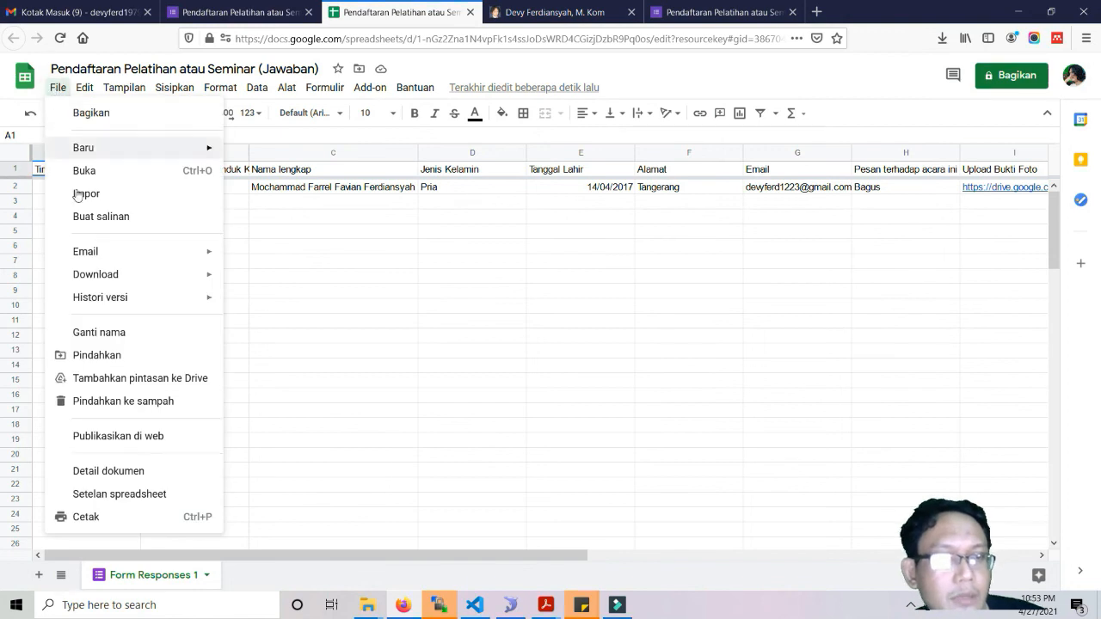
{"action": "mouse_move", "coordinate": [150, 279]}
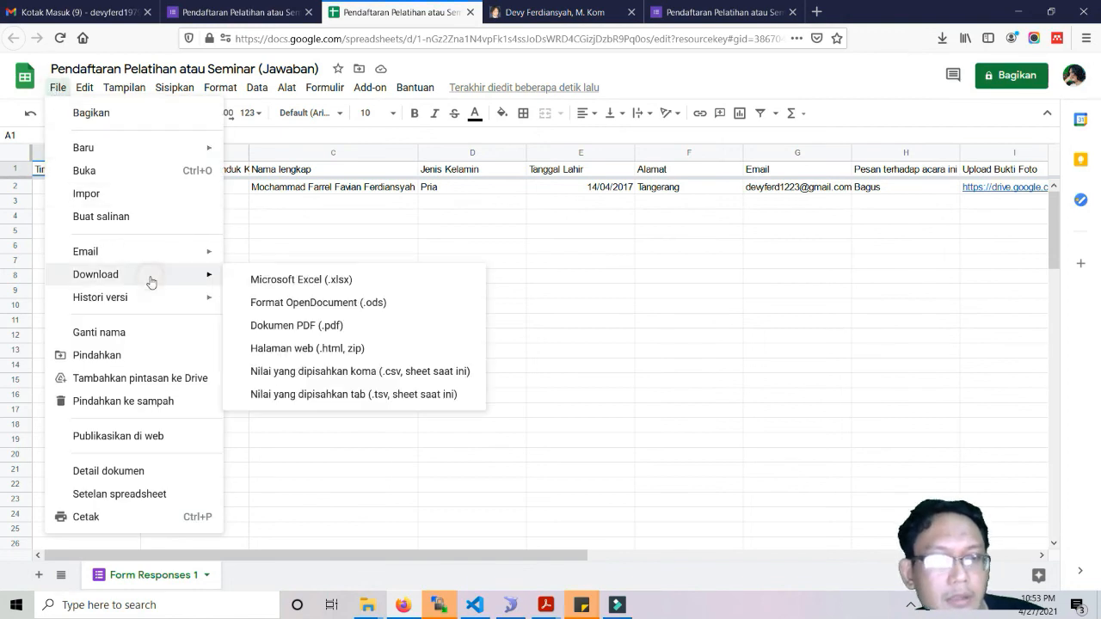
{"action": "left_click", "coordinate": [287, 287]}
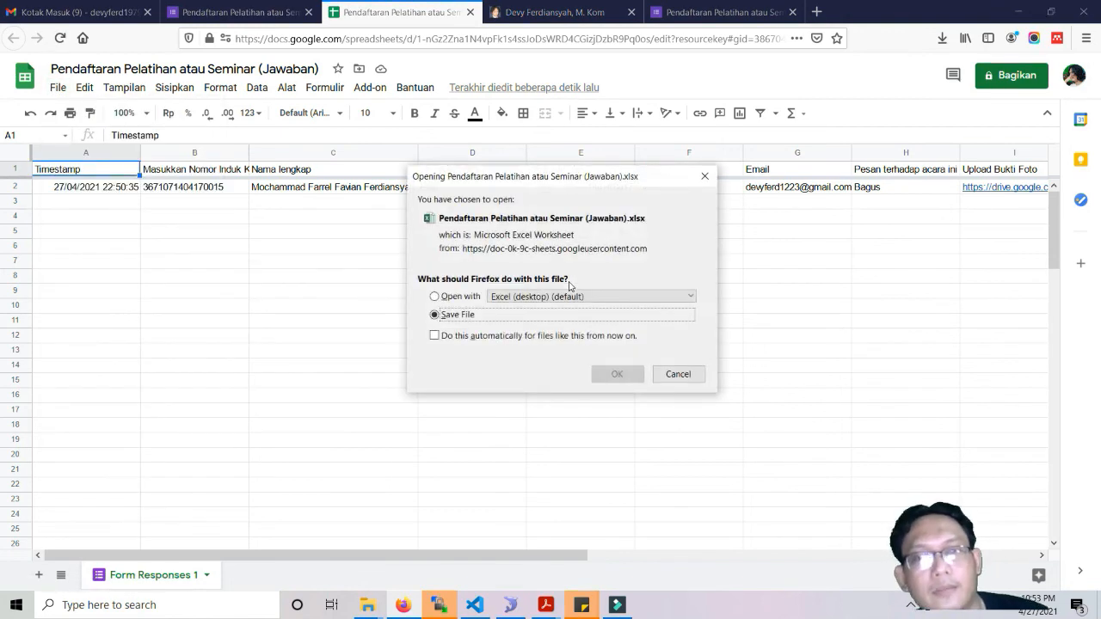
{"action": "left_click", "coordinate": [617, 373]}
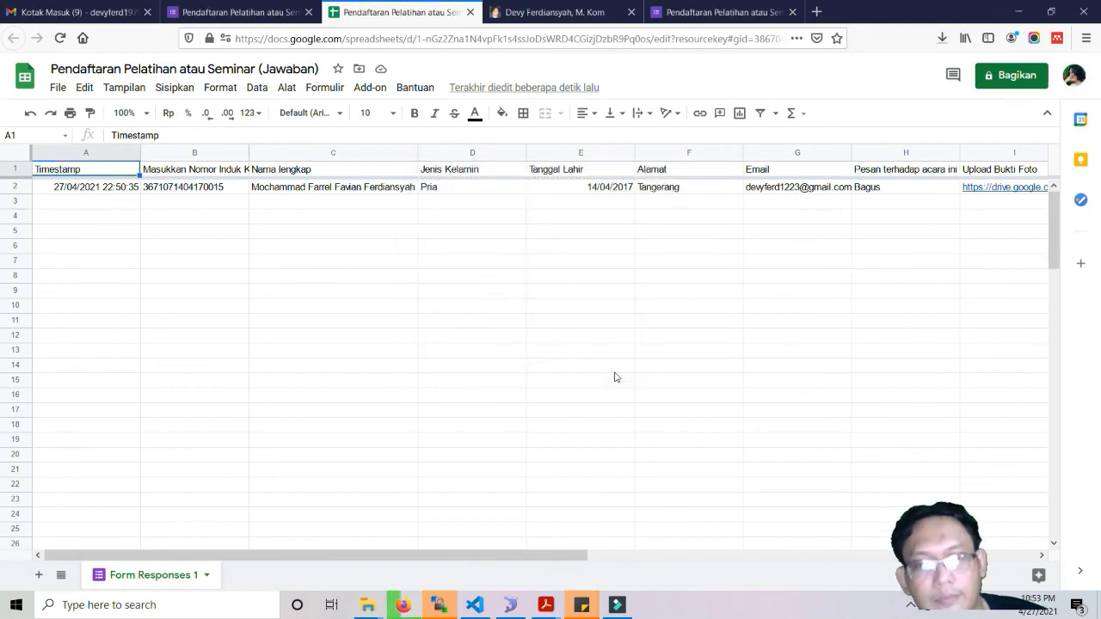
{"action": "left_click", "coordinate": [942, 37]}
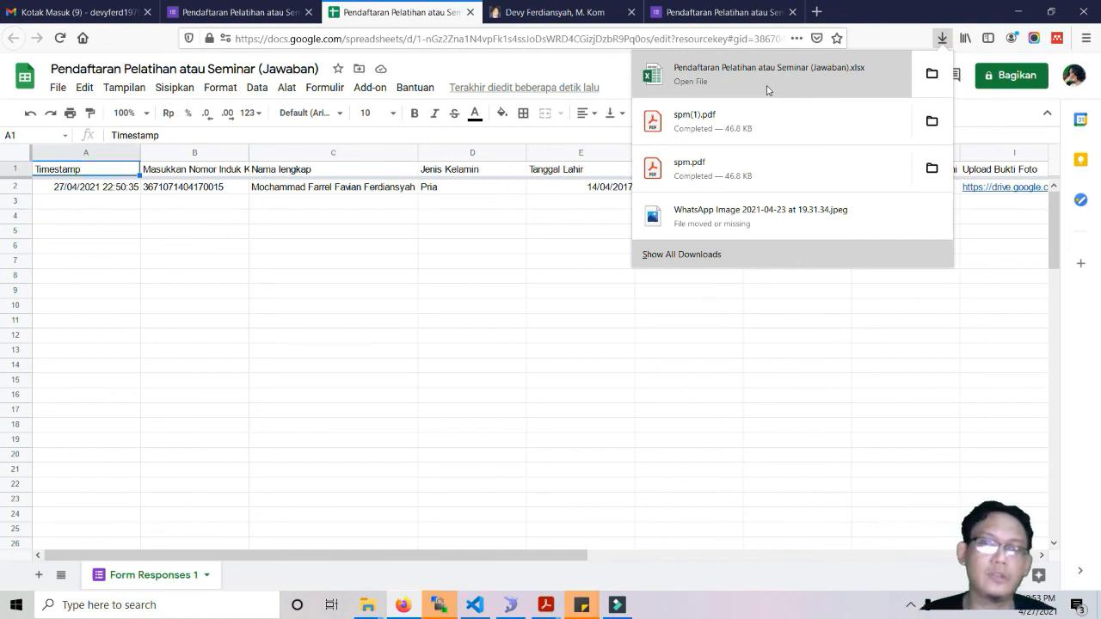
{"action": "left_click", "coordinate": [767, 89]}
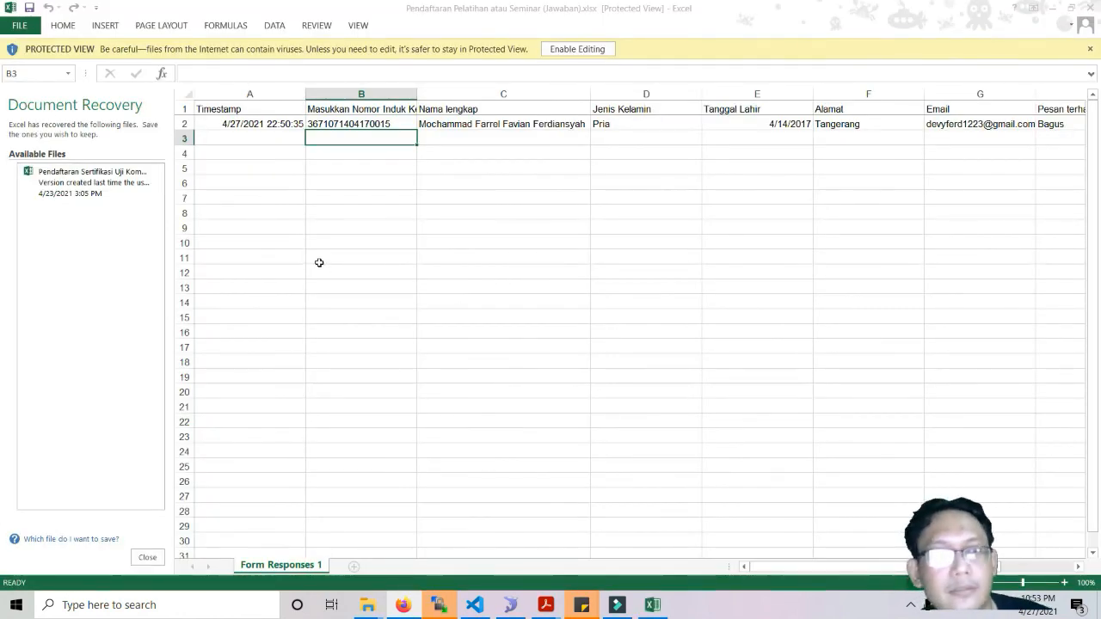
Enable editing in Excel, close Document Recovery, and return to the Forms responses page.
{"action": "left_click", "coordinate": [563, 49]}
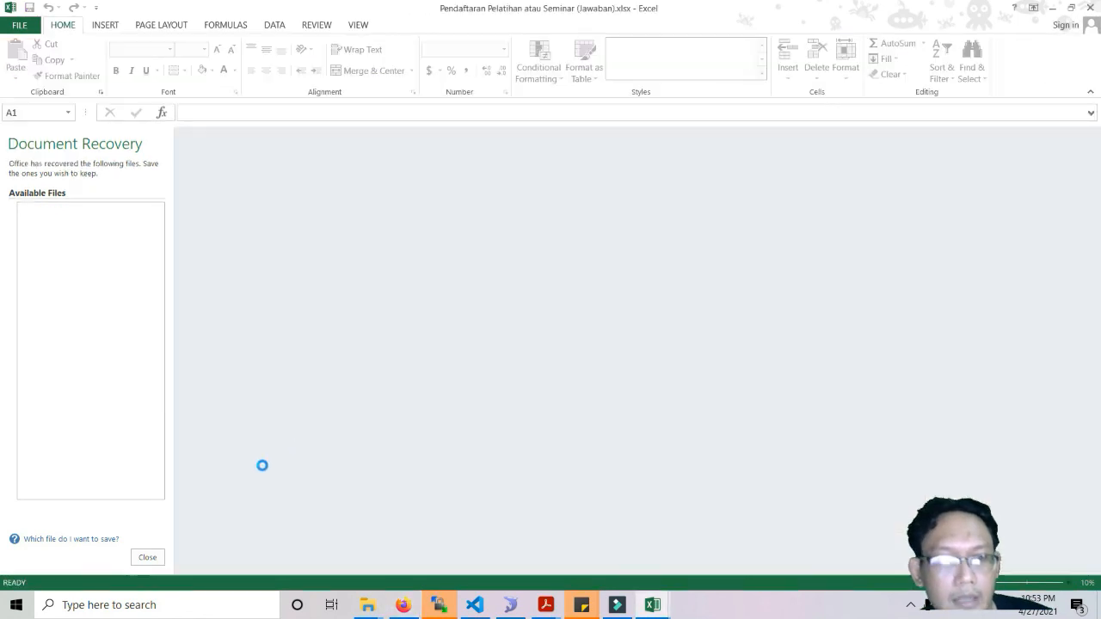
{"action": "left_click", "coordinate": [148, 557]}
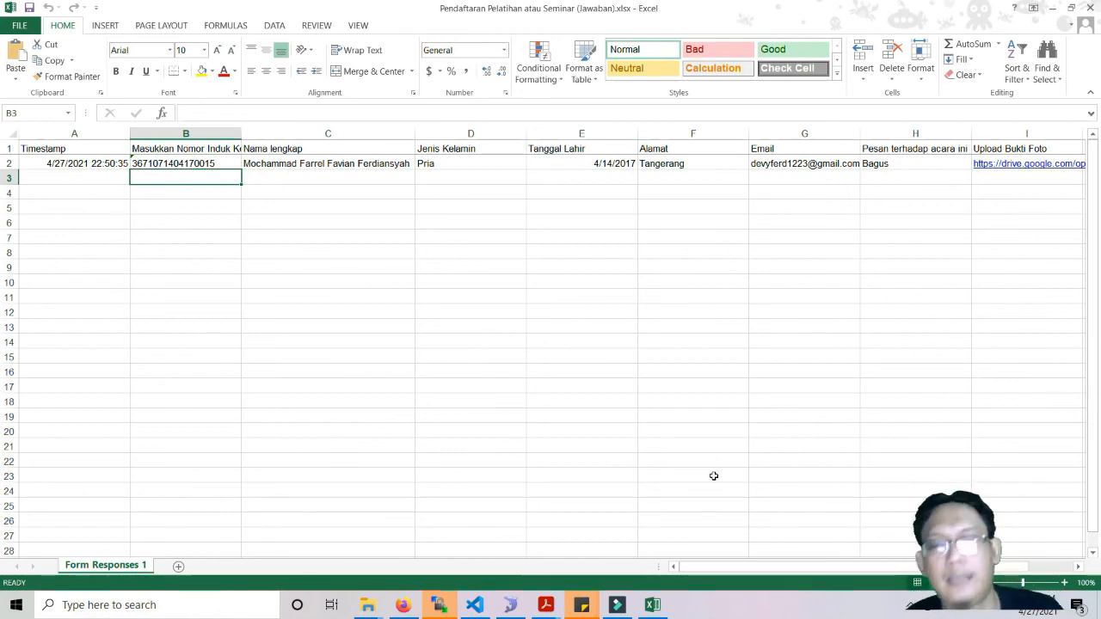
{"action": "left_click", "coordinate": [415, 613]}
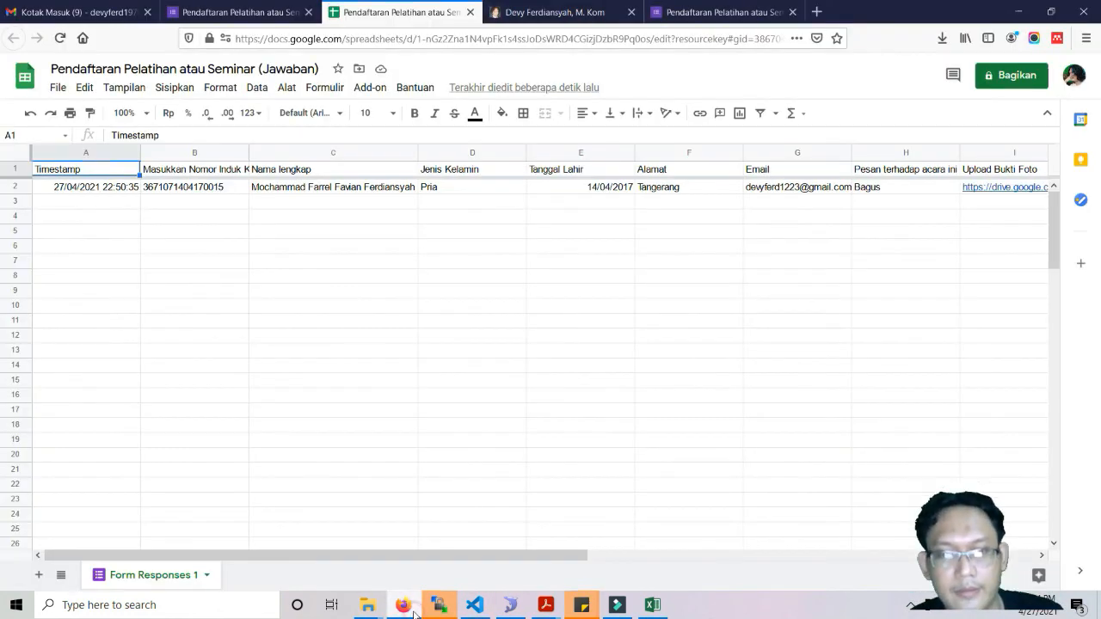
{"action": "left_click", "coordinate": [232, 12]}
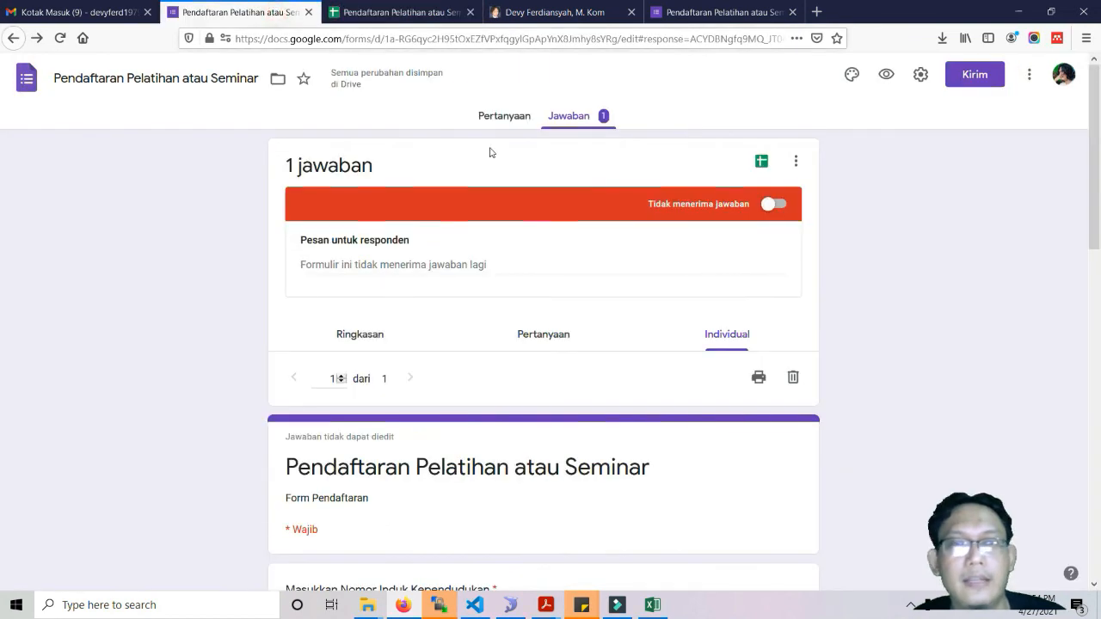